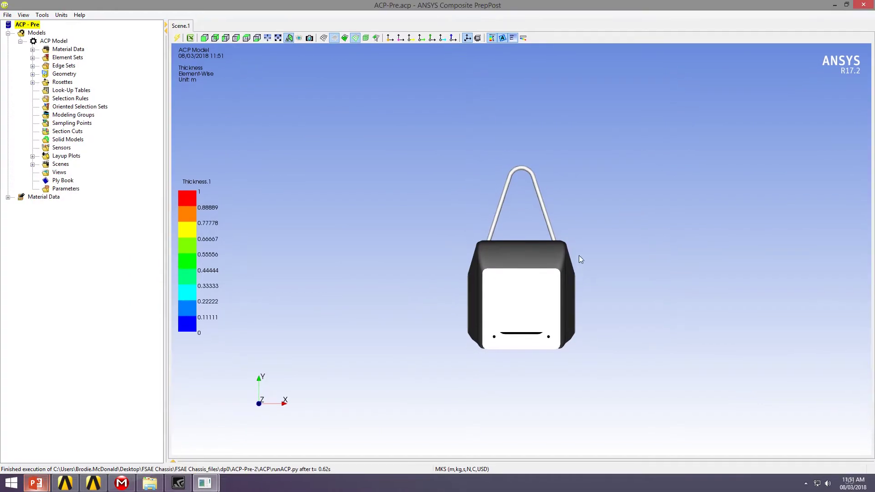
Step: Switch the unit system to MPA (mm,t,s,N,C,USD)
{"action": "middle_click_drag", "start_coordinate": [580, 259], "coordinate": [416, 304]}
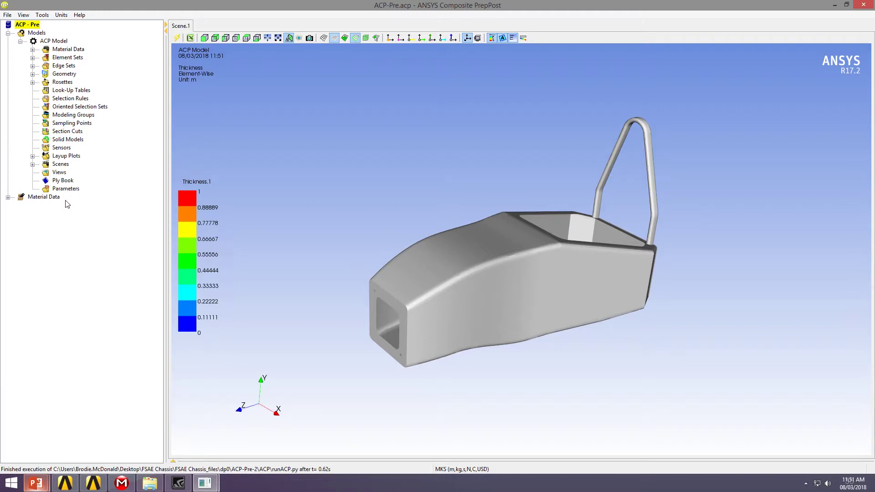
{"action": "middle_click_drag", "start_coordinate": [528, 268], "coordinate": [447, 203]}
{"action": "scroll", "coordinate": [473, 232], "scroll_direction": "up", "scroll_amount": 2}
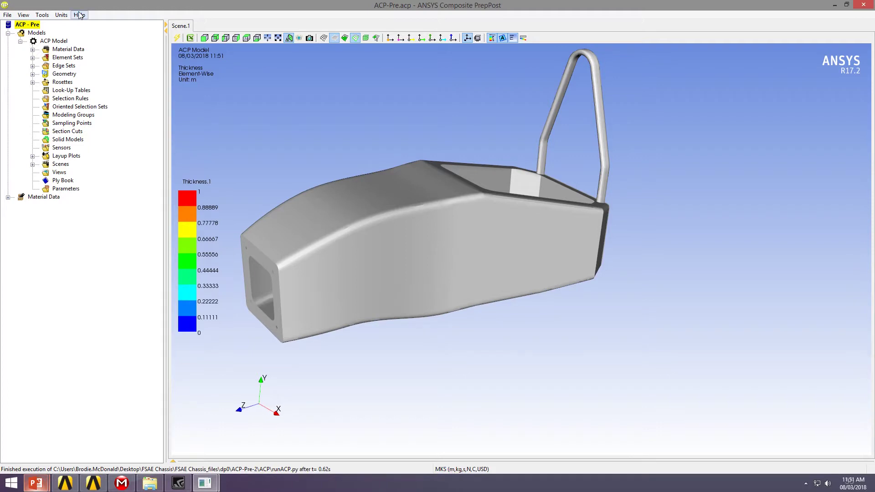
{"action": "left_click", "coordinate": [63, 15]}
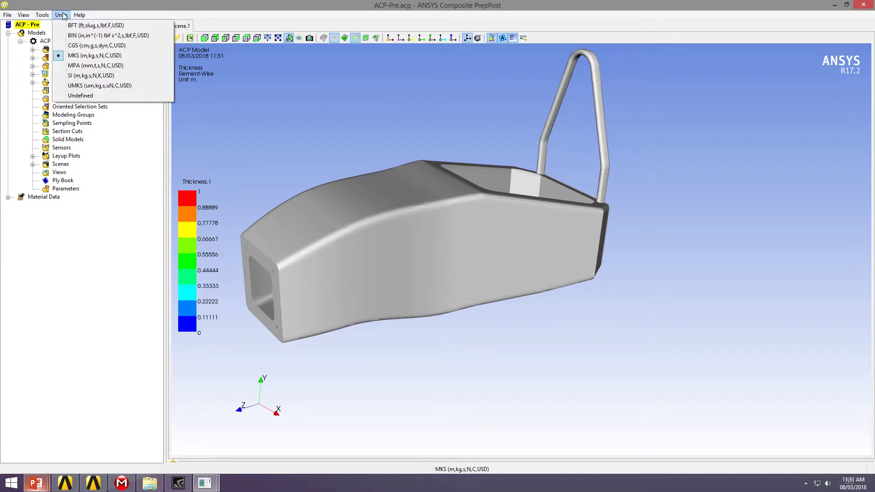
{"action": "left_click", "coordinate": [118, 68]}
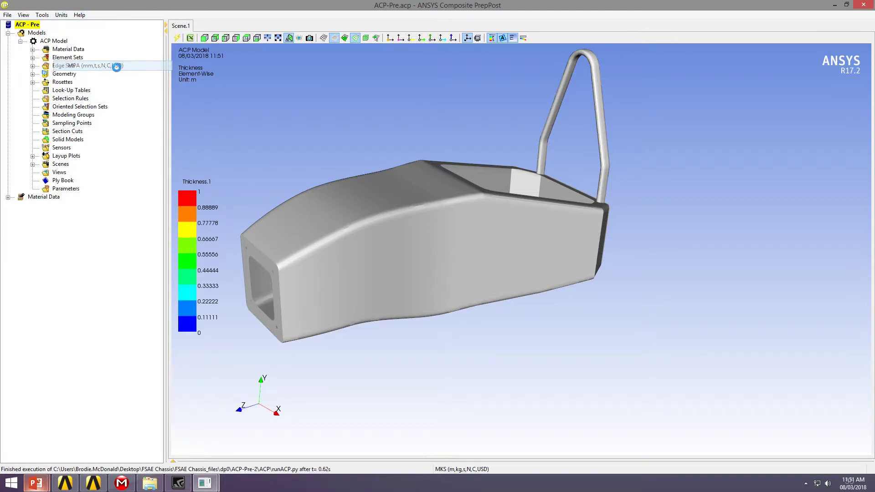
Step: Create a new fabric and assign it the material Epoxy Carbon Woven (230 GPa) Wet
{"action": "middle_click_drag", "start_coordinate": [506, 233], "coordinate": [456, 183]}
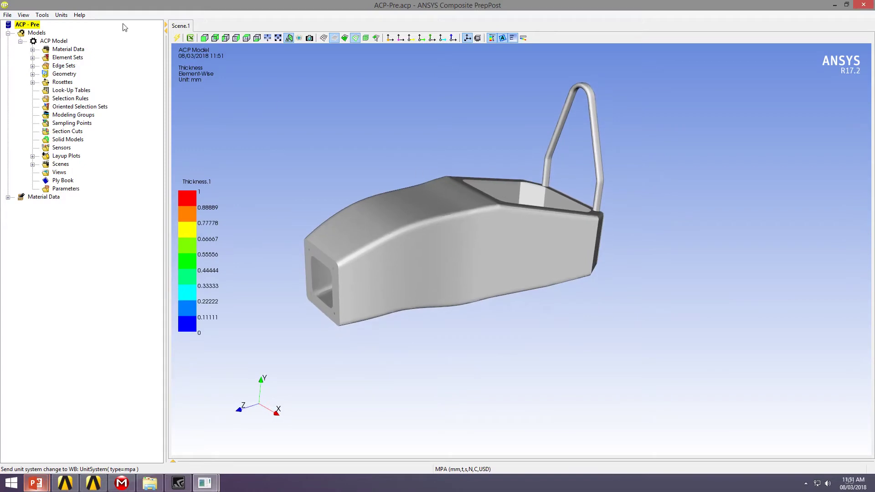
{"action": "left_click", "coordinate": [33, 49]}
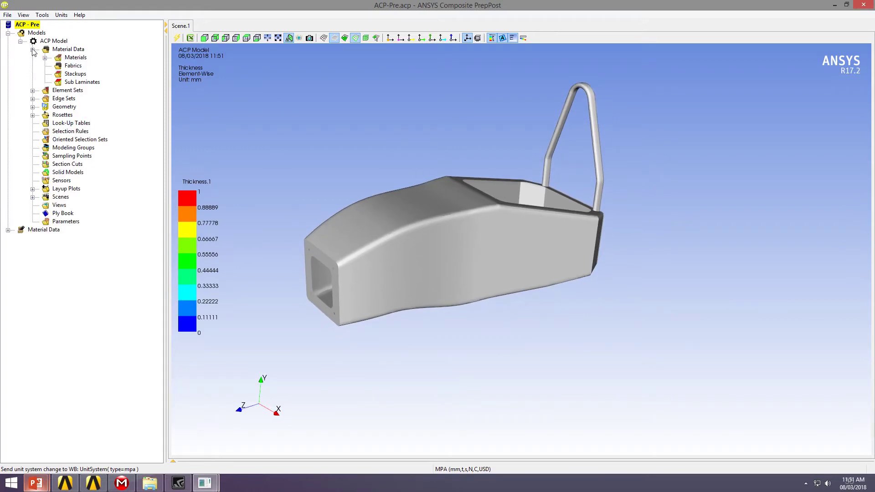
{"action": "left_click", "coordinate": [45, 58]}
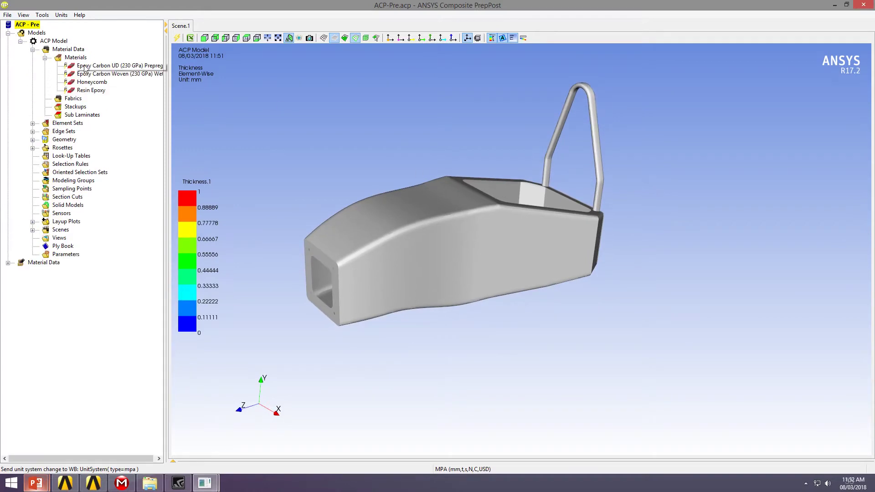
{"action": "right_click", "coordinate": [76, 100]}
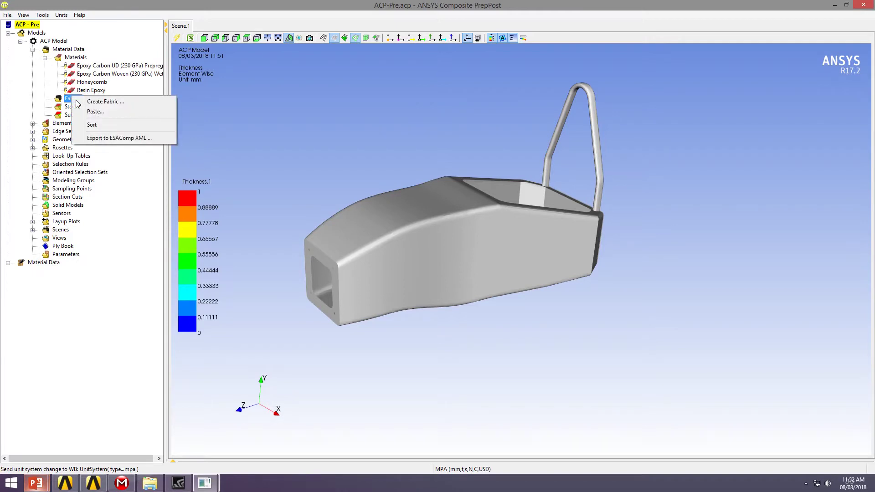
{"action": "left_click", "coordinate": [134, 102]}
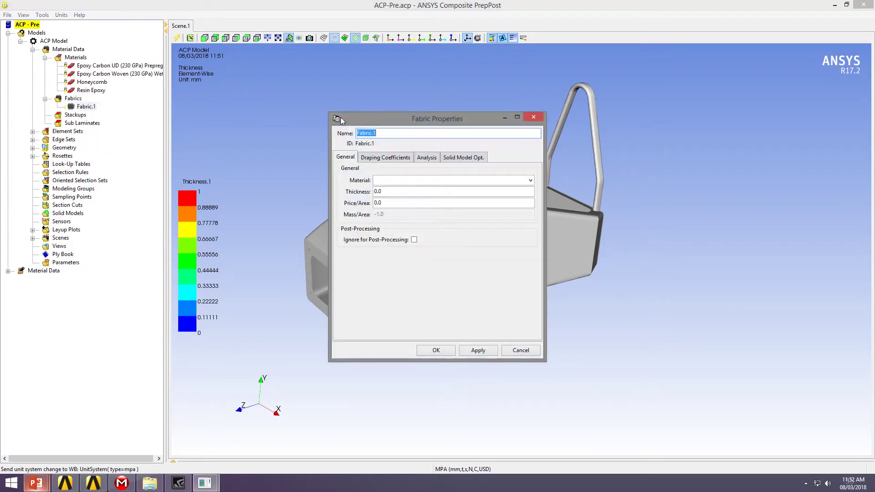
{"action": "left_click", "coordinate": [530, 180]}
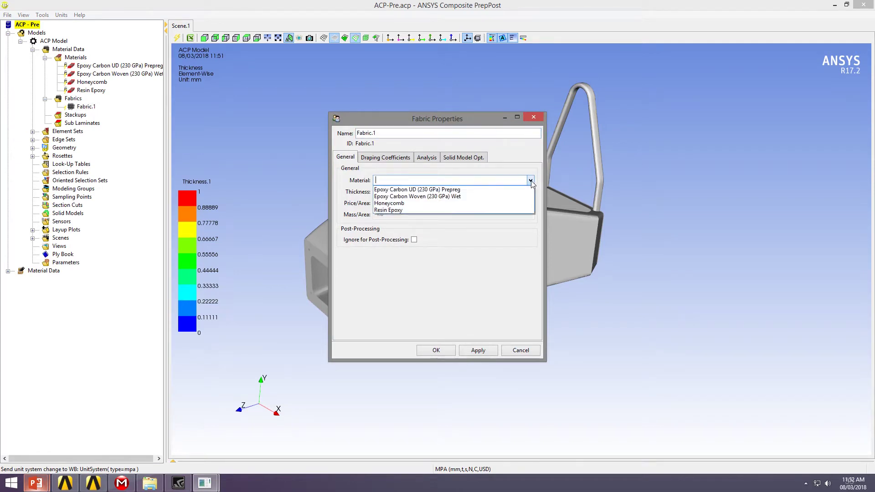
{"action": "left_click", "coordinate": [418, 196]}
Step: Name the new fabric Woven and set its thickness to 0.4 mm
{"action": "double_click", "coordinate": [366, 133]}
{"action": "type", "text": "W"}
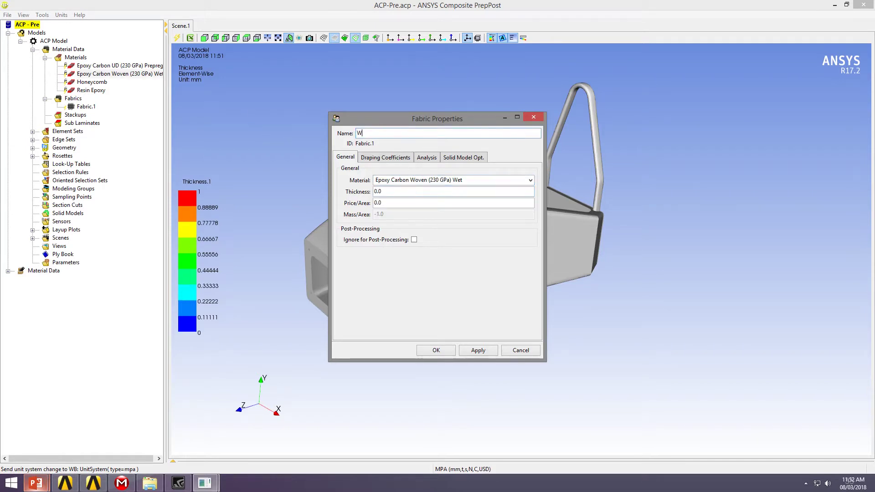
{"action": "type", "text": "oven"}
{"action": "double_click", "coordinate": [393, 191]}
{"action": "type", "text": "0."}
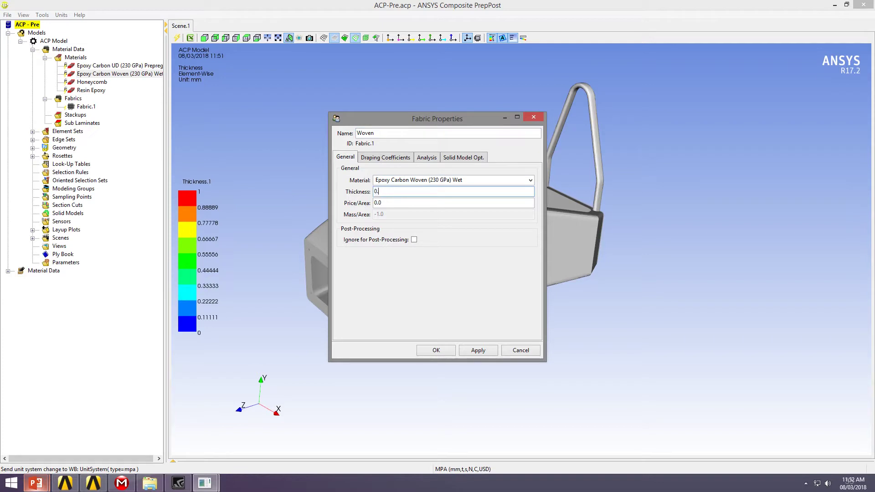
{"action": "key", "text": "Return"}
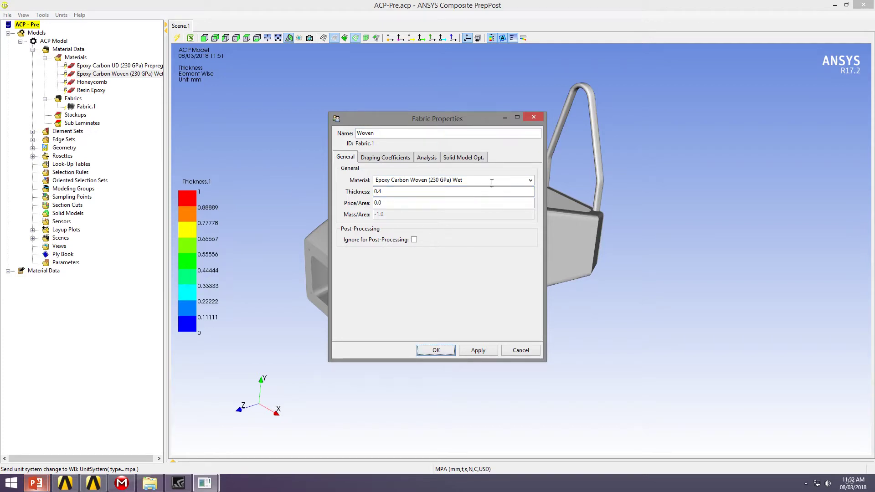
Step: Apply the Woven fabric with its E1 polar properties plotted and accept it
{"action": "left_click", "coordinate": [426, 158]}
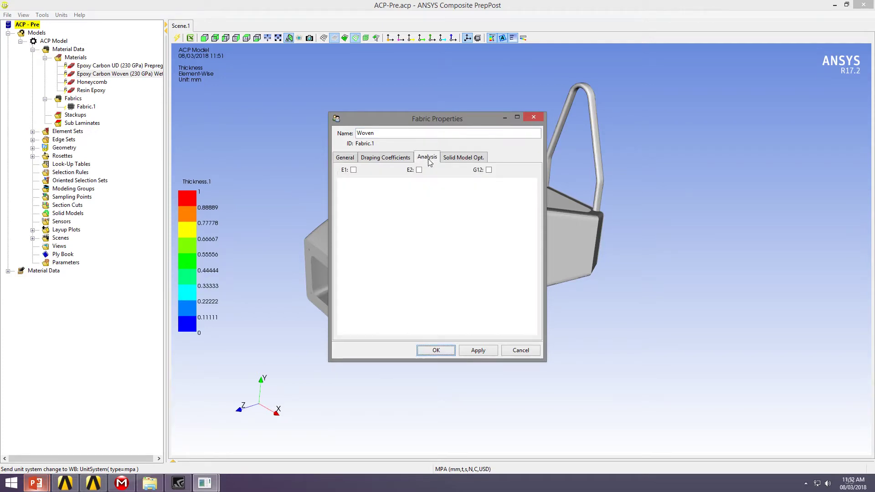
{"action": "left_click", "coordinate": [353, 170]}
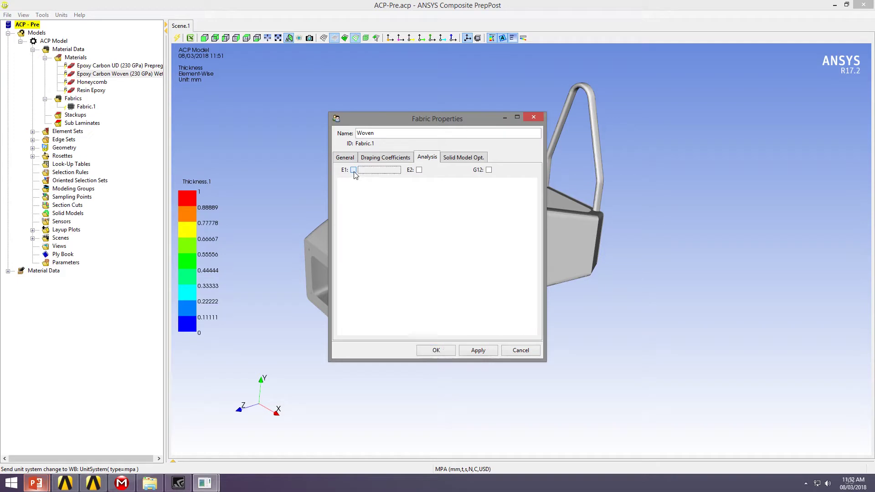
{"action": "left_click", "coordinate": [477, 351]}
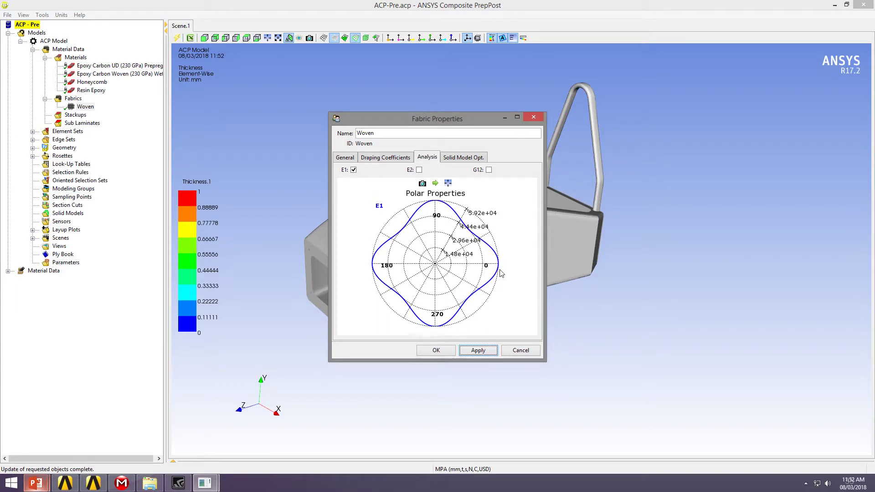
{"action": "left_click", "coordinate": [448, 350]}
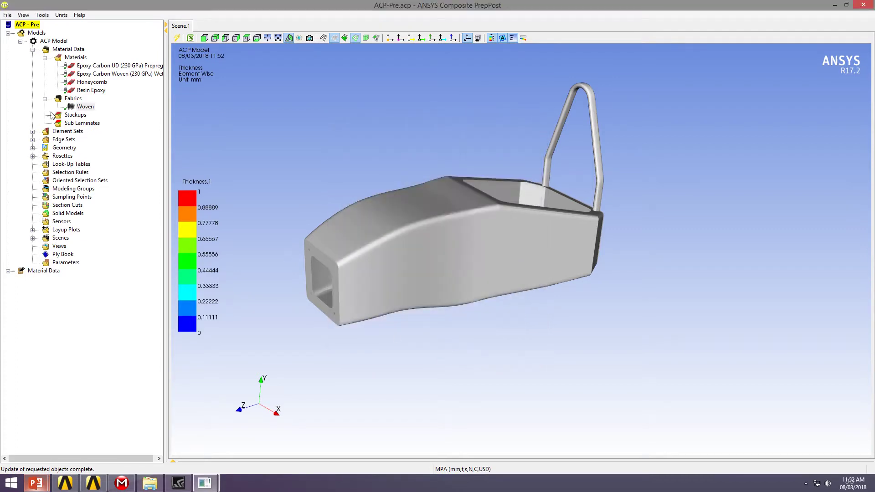
Step: Create a second fabric named UD from Epoxy Carbon UD (230 GPa) Prepreg with a thickness of 0.2 mm
{"action": "right_click", "coordinate": [74, 98]}
{"action": "left_click", "coordinate": [101, 101]}
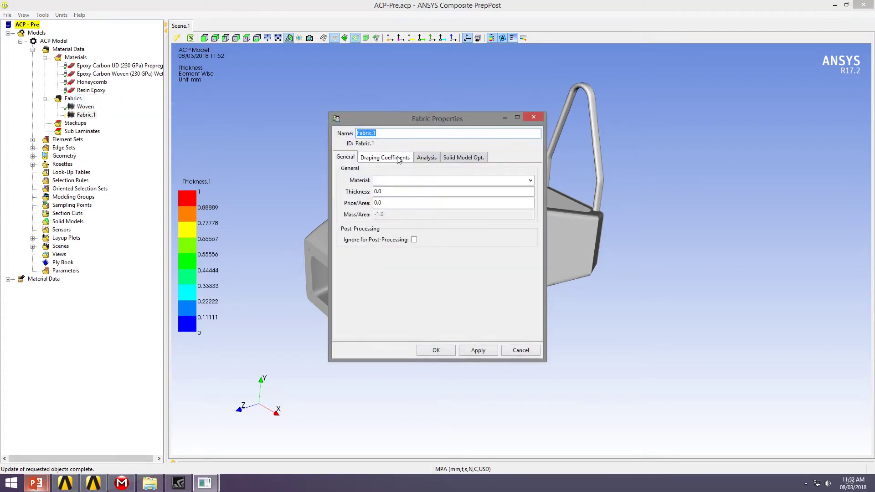
{"action": "type", "text": "UD"}
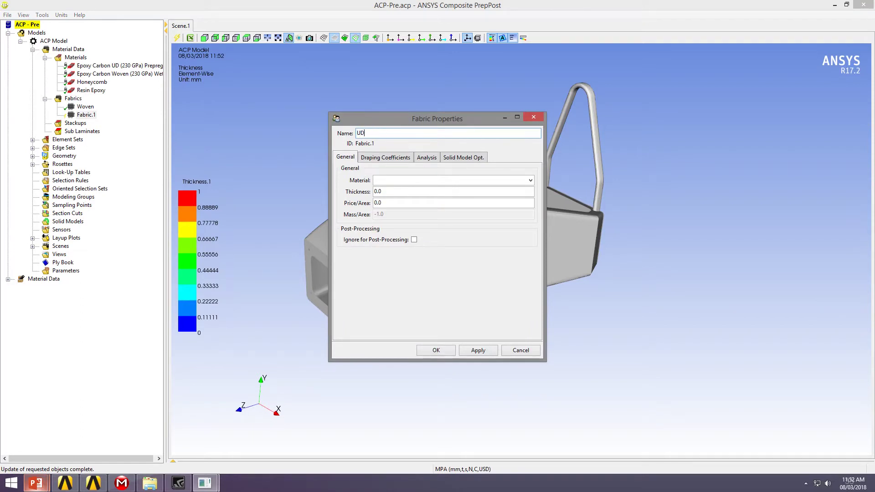
{"action": "left_click", "coordinate": [532, 180]}
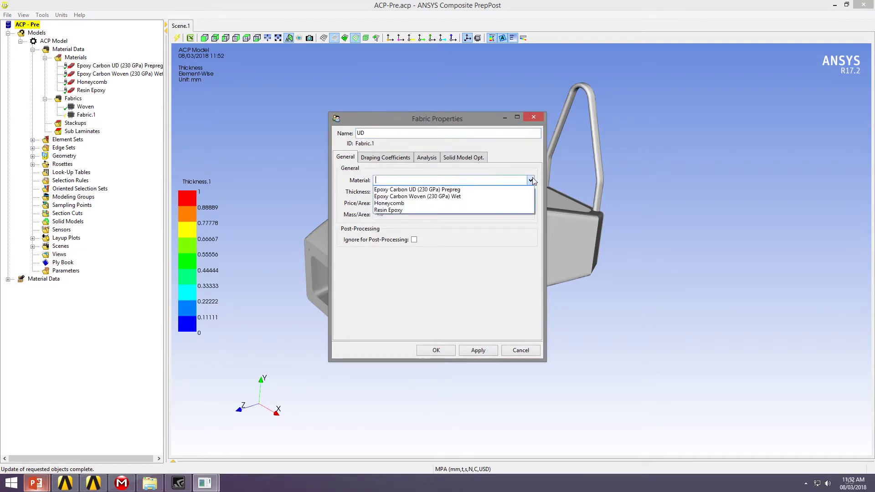
{"action": "left_click", "coordinate": [457, 189]}
{"action": "key", "text": "Tab"}
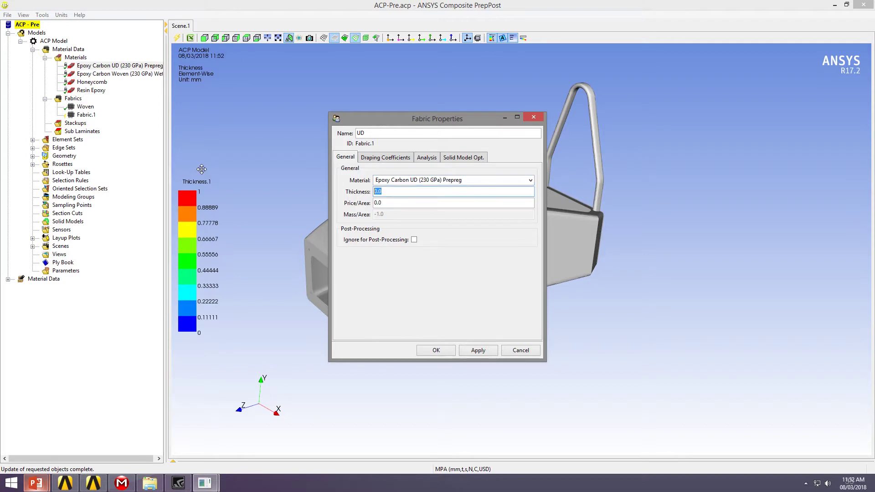
{"action": "type", "text": "0.2"}
{"action": "left_click", "coordinate": [478, 350]}
Step: Plot the E1 polar properties of the UD fabric and accept the fabric
{"action": "left_click", "coordinate": [426, 157]}
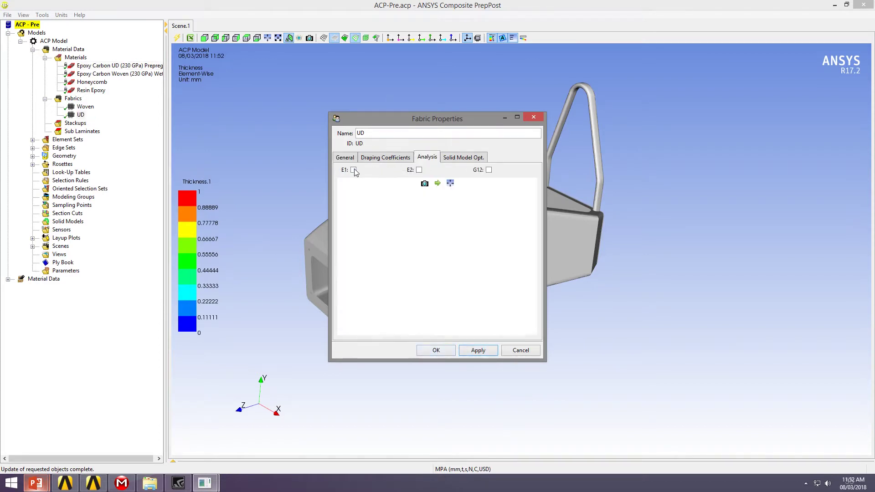
{"action": "left_click", "coordinate": [353, 169]}
{"action": "left_click", "coordinate": [480, 351]}
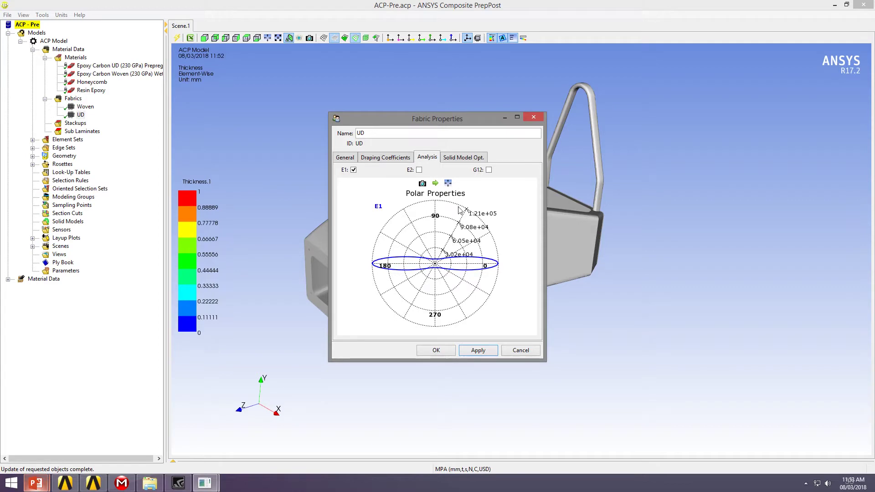
{"action": "left_click", "coordinate": [439, 353]}
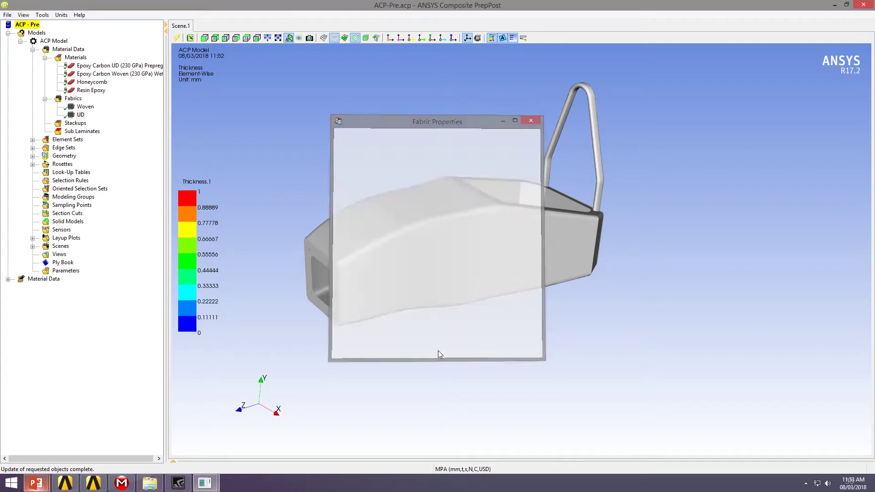
Step: Create a new stackup and name it "Strucutral Stackup"
{"action": "left_click_drag", "start_coordinate": [455, 258], "coordinate": [444, 207]}
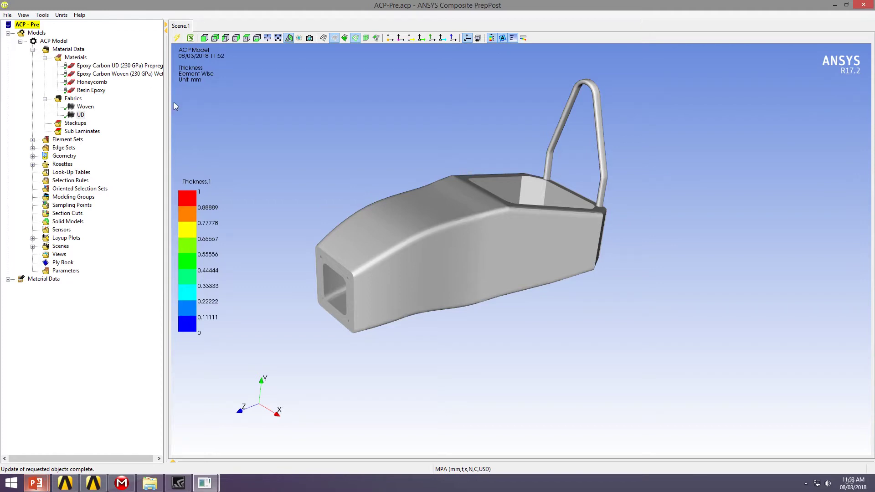
{"action": "right_click", "coordinate": [89, 123]}
{"action": "left_click", "coordinate": [141, 126]}
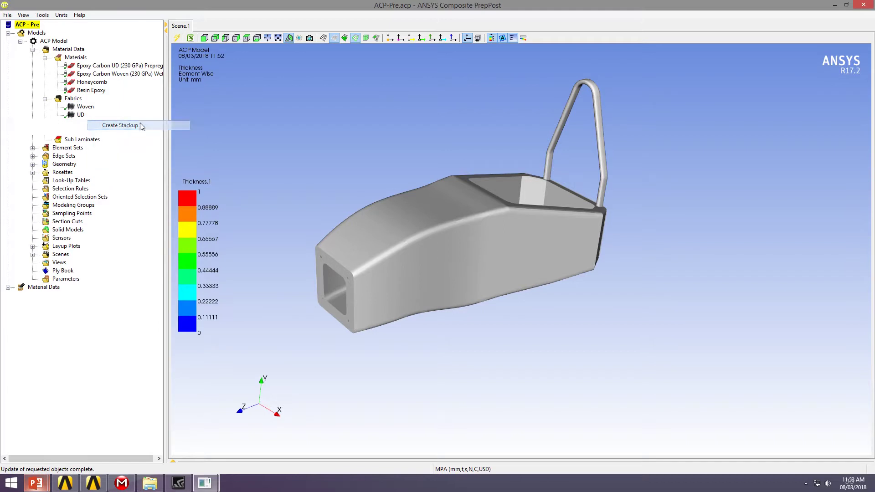
{"action": "left_click_drag", "start_coordinate": [404, 111], "coordinate": [267, 165]}
{"action": "type", "text": "Strucutral Stackup"}
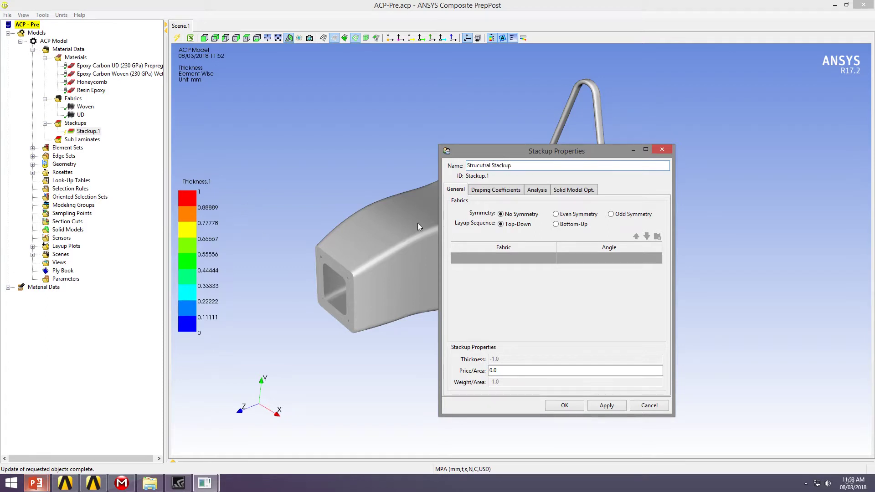
Step: Add two Woven plies to the stackup, at 0 and 45 degrees, and accept it
{"action": "left_click", "coordinate": [519, 258]}
{"action": "left_click", "coordinate": [552, 259]}
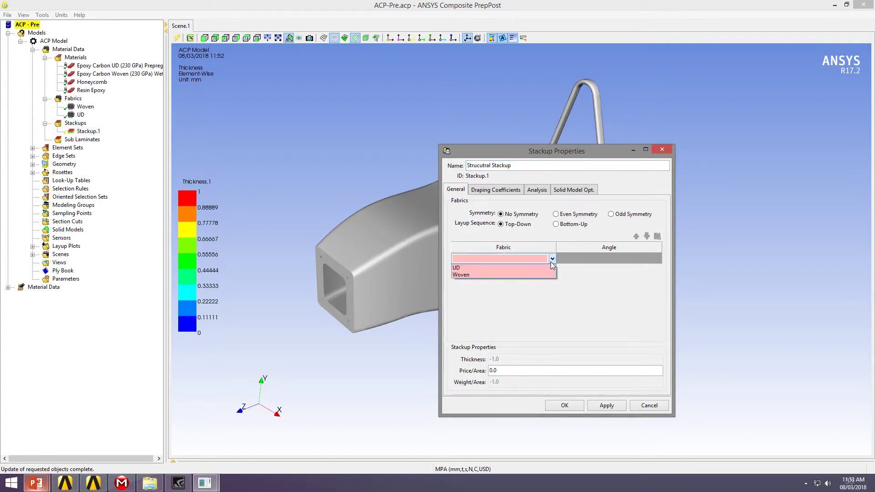
{"action": "left_click", "coordinate": [490, 274]}
{"action": "left_click", "coordinate": [560, 259]}
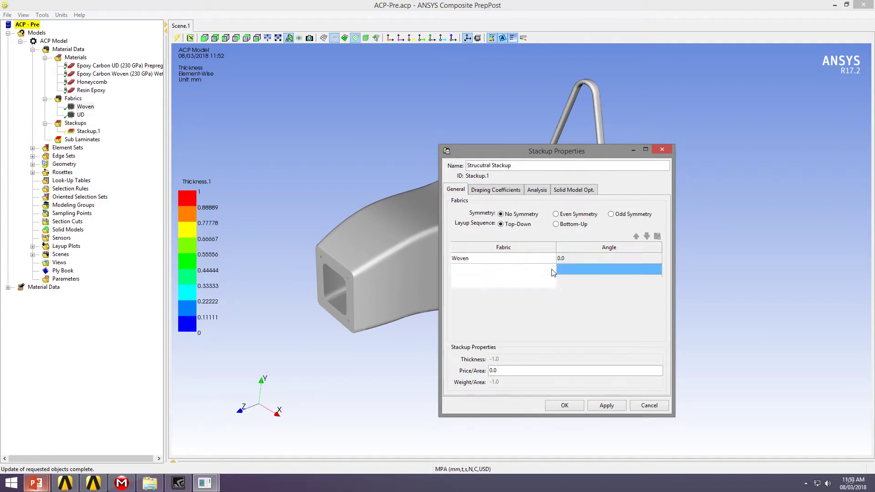
{"action": "left_click", "coordinate": [519, 268]}
{"action": "left_click", "coordinate": [465, 286]}
{"action": "left_click", "coordinate": [585, 268]}
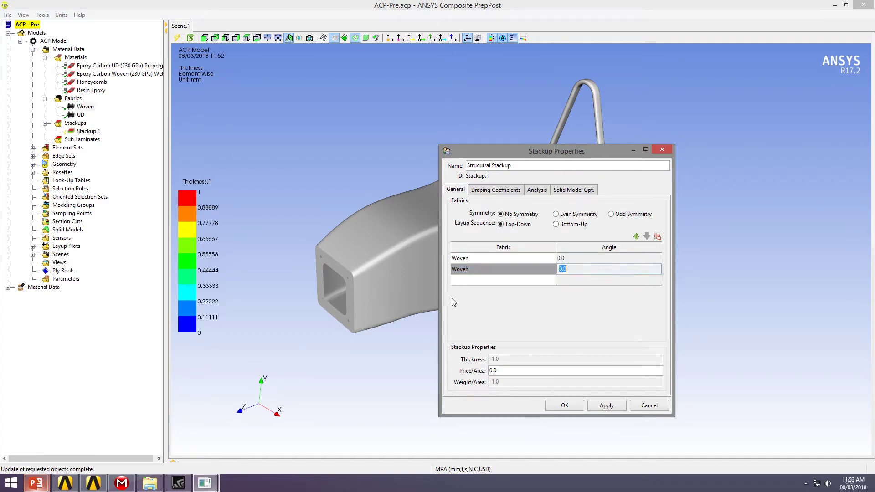
{"action": "type", "text": "45"}
{"action": "left_click", "coordinate": [605, 406]}
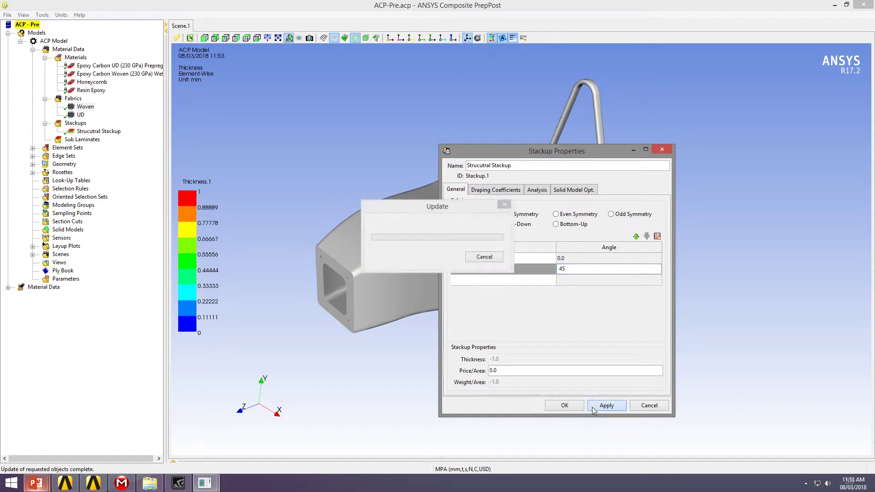
{"action": "left_click", "coordinate": [573, 409]}
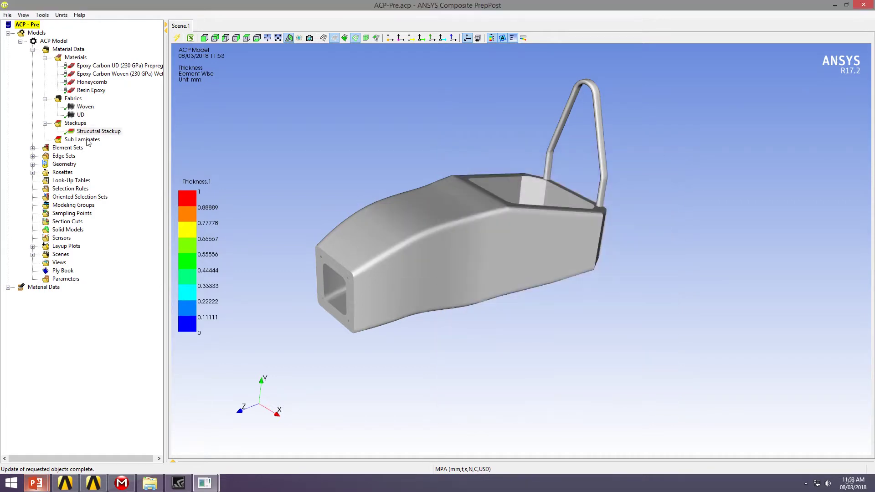
Step: Update the model and highlight the Top Mold element set
{"action": "left_click", "coordinate": [32, 148]}
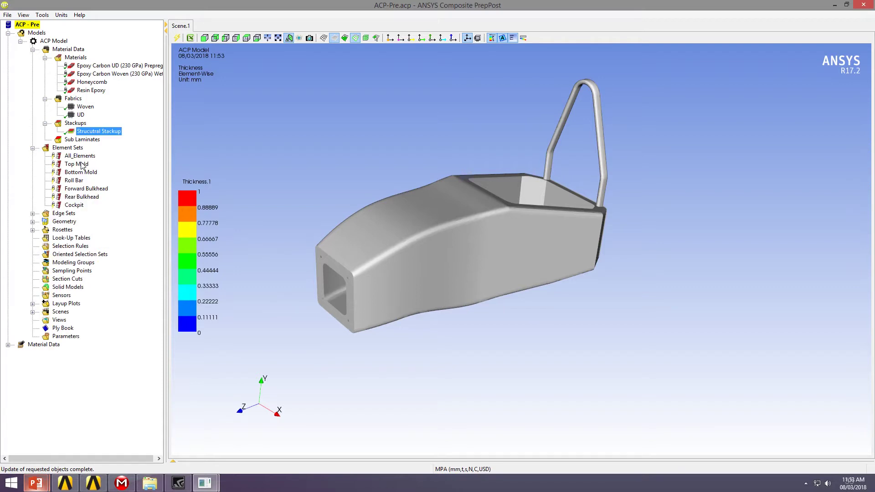
{"action": "left_click", "coordinate": [185, 37]}
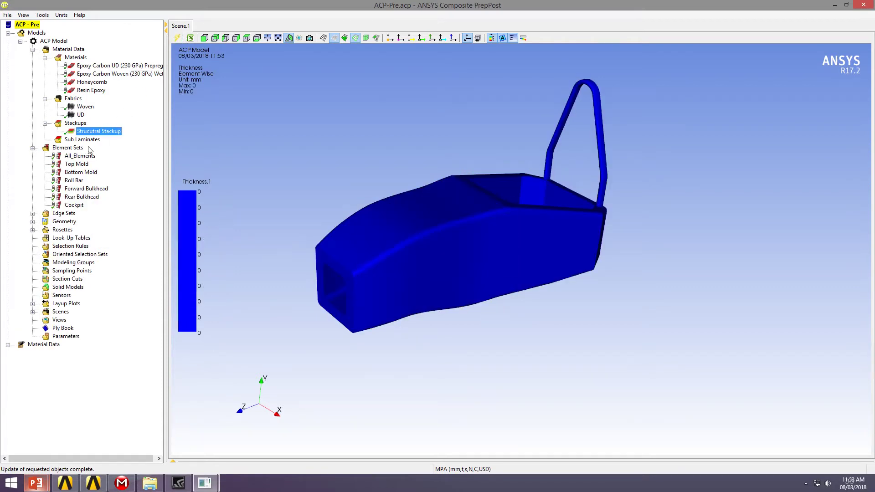
{"action": "left_click", "coordinate": [76, 164]}
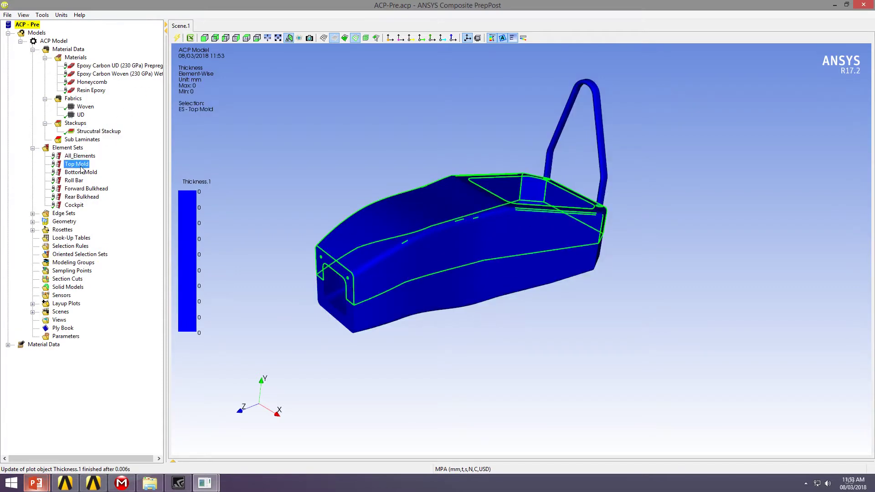
Step: Highlight the Bottom Mold and Forward Bulkhead element sets in turn to see which chassis regions they cover
{"action": "left_click_drag", "start_coordinate": [592, 230], "coordinate": [470, 226]}
{"action": "left_click", "coordinate": [81, 172]}
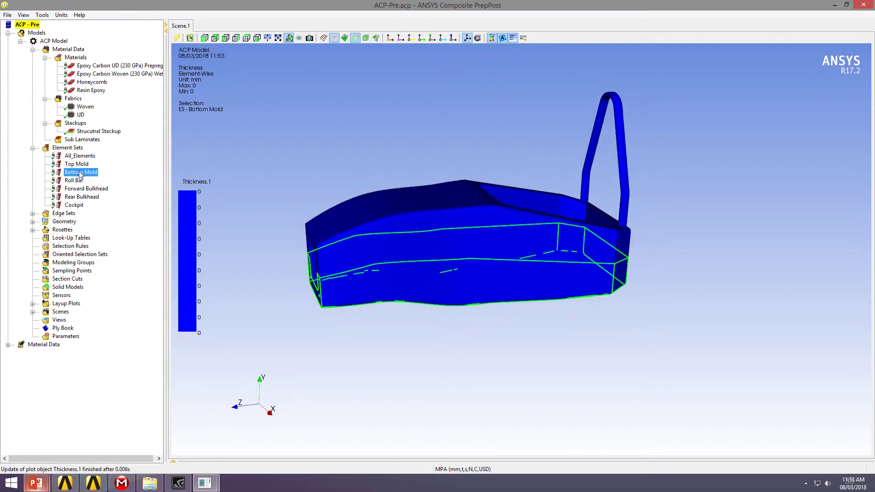
{"action": "left_click", "coordinate": [78, 188]}
Step: Hide the All_Elements element set and highlight the Bottom Mold element set
{"action": "left_click", "coordinate": [83, 156]}
{"action": "right_click", "coordinate": [84, 158]}
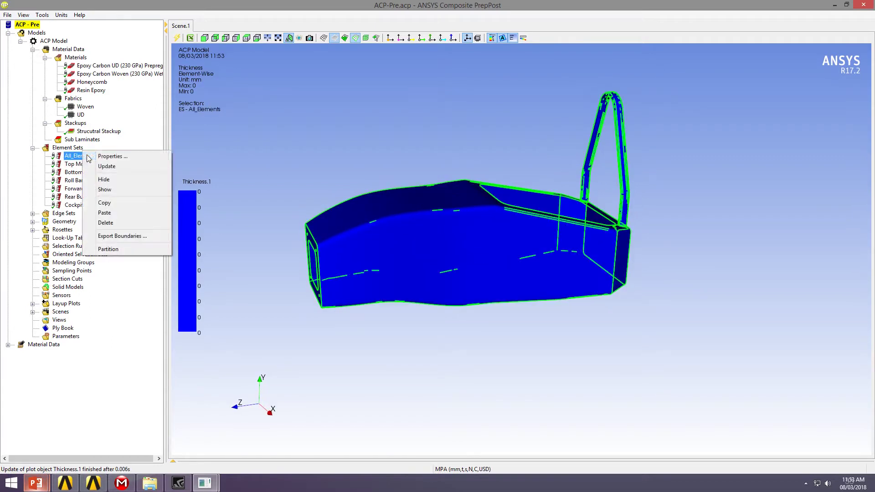
{"action": "left_click", "coordinate": [106, 181]}
{"action": "left_click", "coordinate": [72, 173]}
{"action": "left_click_drag", "start_coordinate": [422, 232], "coordinate": [430, 261]}
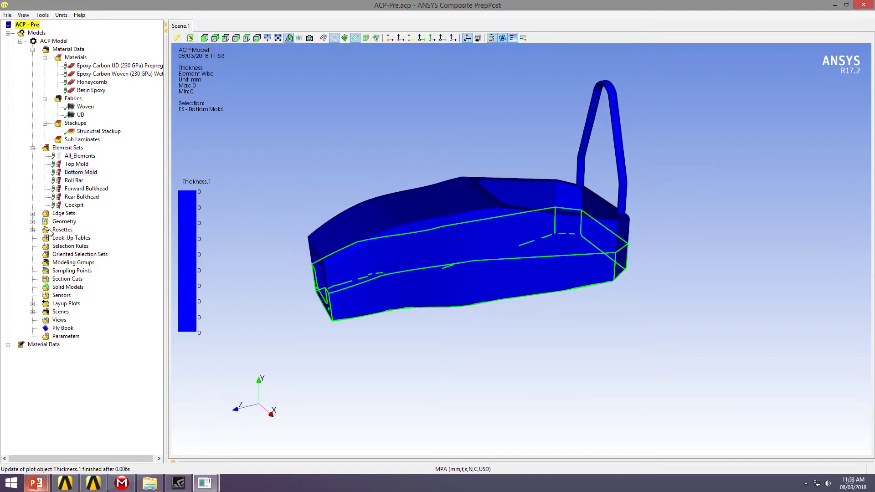
Step: Create a new rosette for the chassis and name it "Top Mold"
{"action": "left_click", "coordinate": [32, 230]}
{"action": "left_click", "coordinate": [62, 230]}
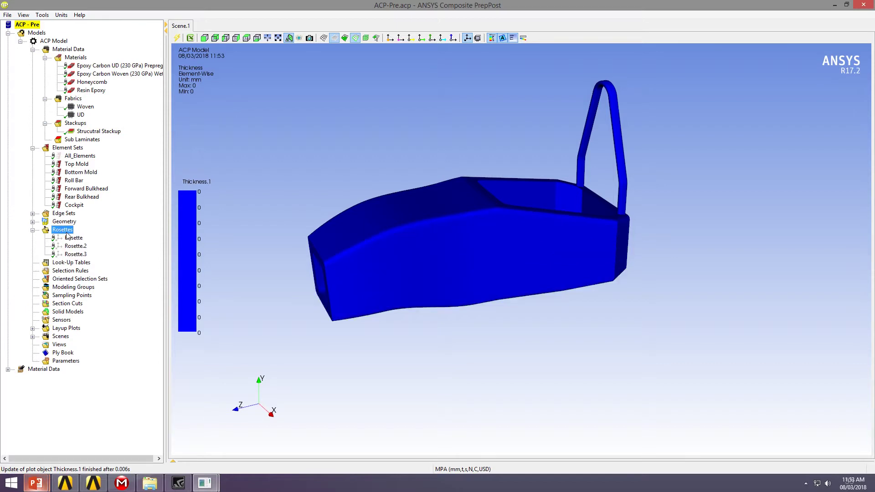
{"action": "right_click", "coordinate": [72, 226]}
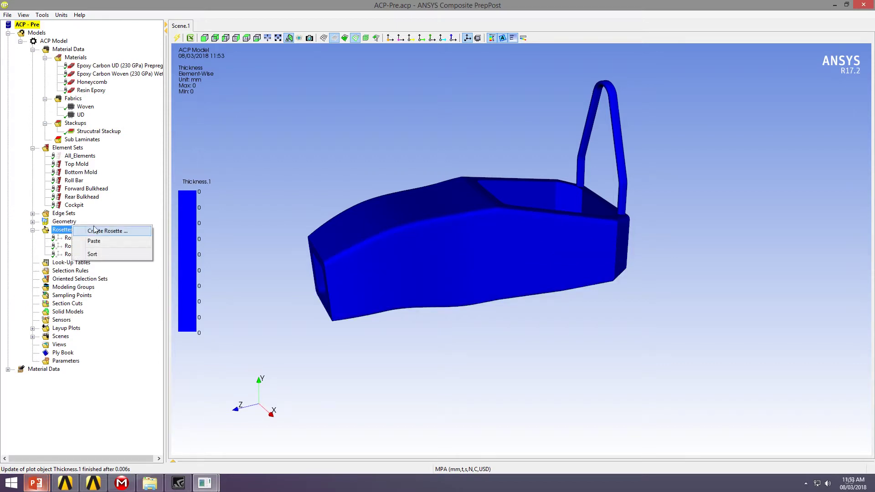
{"action": "middle_click_drag", "start_coordinate": [533, 250], "coordinate": [340, 284]}
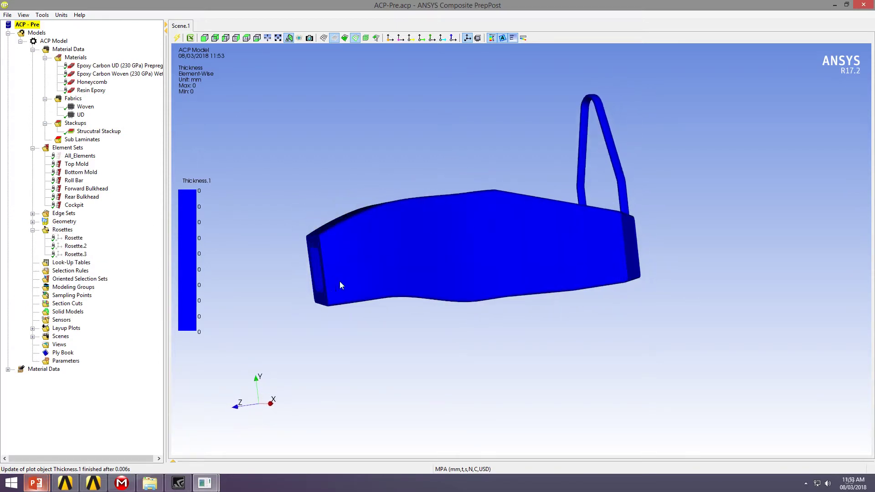
{"action": "middle_click_drag", "start_coordinate": [561, 224], "coordinate": [598, 189]}
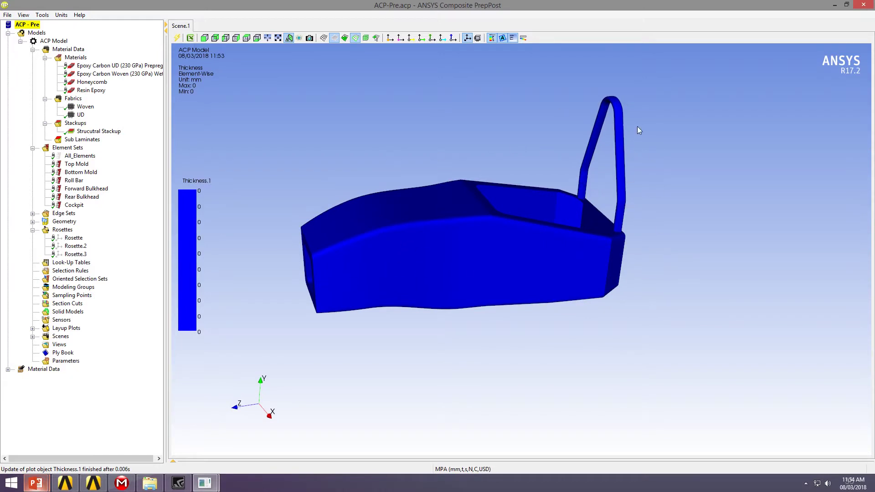
{"action": "right_click", "coordinate": [68, 230]}
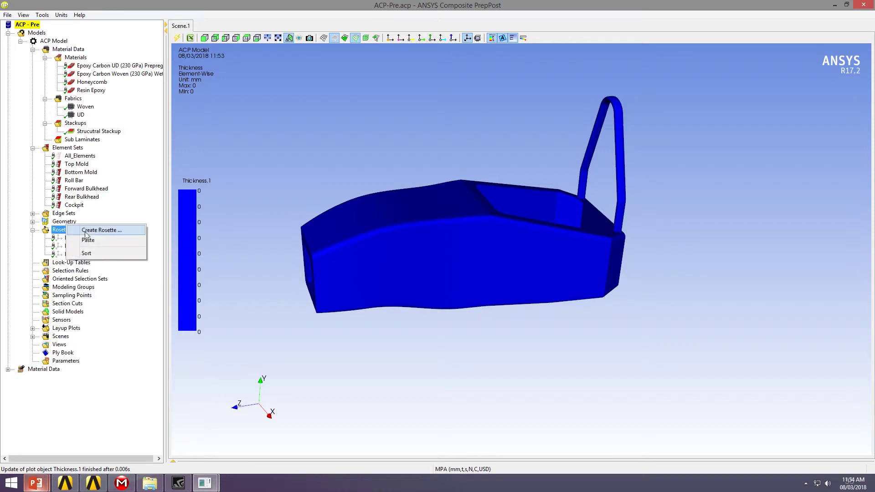
{"action": "left_click", "coordinate": [89, 231]}
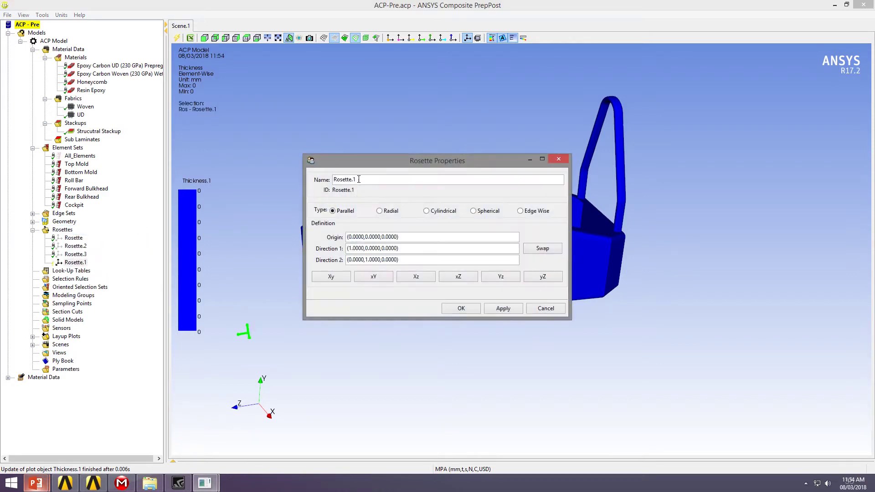
{"action": "double_click", "coordinate": [335, 184]}
{"action": "type", "text": "Top Mold"}
{"action": "left_click_drag", "start_coordinate": [402, 159], "coordinate": [673, 211]}
{"action": "mouse_move", "coordinate": [410, 196]}
{"action": "left_mouse_down"}
{"action": "mouse_move", "coordinate": [312, 190]}
{"action": "mouse_move", "coordinate": [408, 204]}
{"action": "left_mouse_up"}
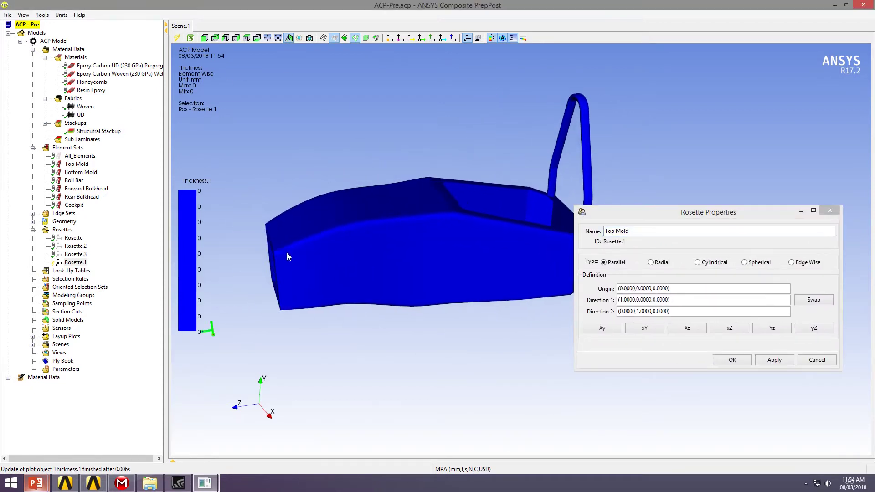
Step: Pick the Top Mold rosette's origin on the chassis's upper surface just ahead of the cockpit, at about (23, 578, -911)
{"action": "left_click", "coordinate": [671, 288]}
{"action": "left_click_drag", "start_coordinate": [393, 266], "coordinate": [394, 213]}
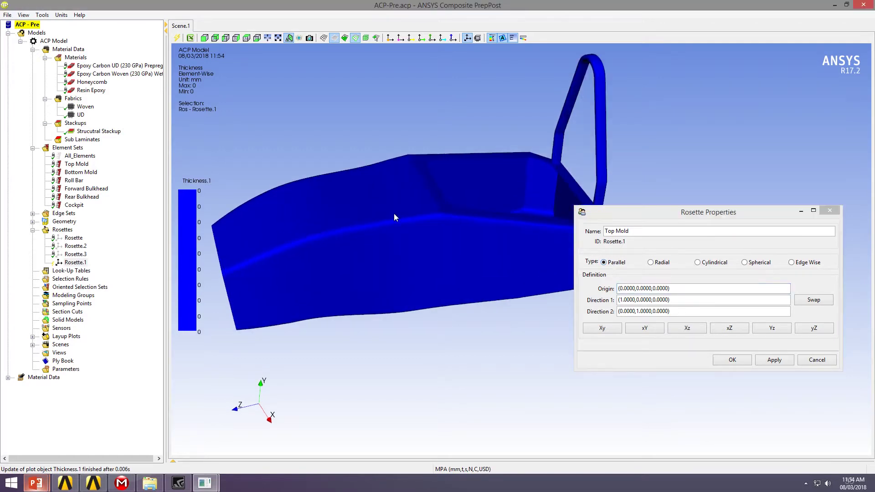
{"action": "scroll", "coordinate": [394, 214], "scroll_direction": "up", "scroll_amount": 2}
{"action": "left_click", "coordinate": [698, 288]}
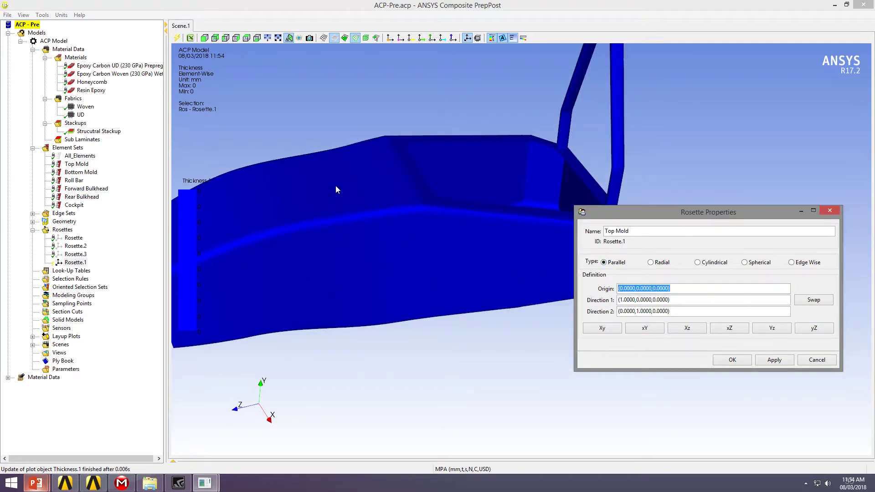
{"action": "left_click", "coordinate": [336, 187]}
{"action": "scroll", "coordinate": [420, 233], "scroll_direction": "up", "scroll_amount": 5}
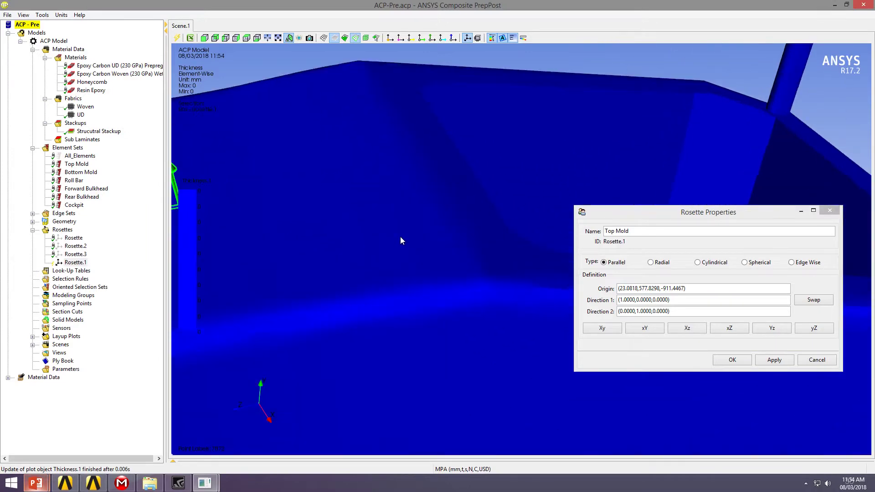
{"action": "scroll", "coordinate": [400, 236], "scroll_direction": "up", "scroll_amount": 10}
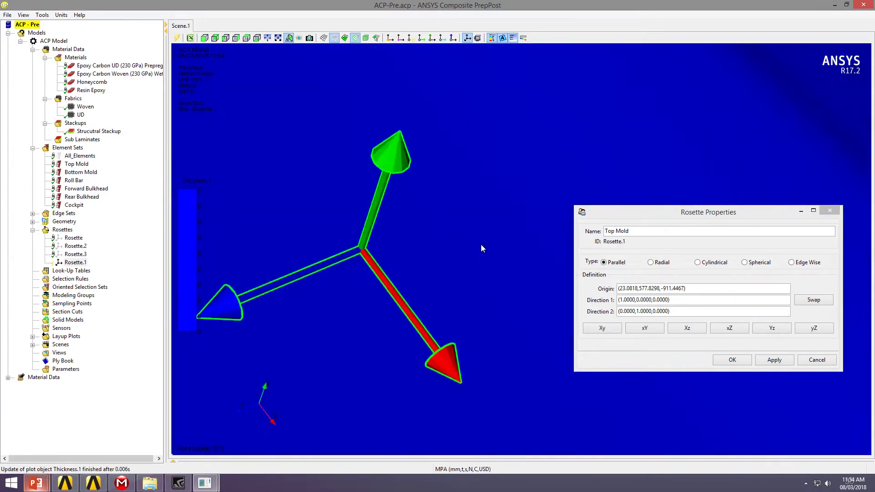
{"action": "scroll", "coordinate": [480, 244], "scroll_direction": "down", "scroll_amount": 8}
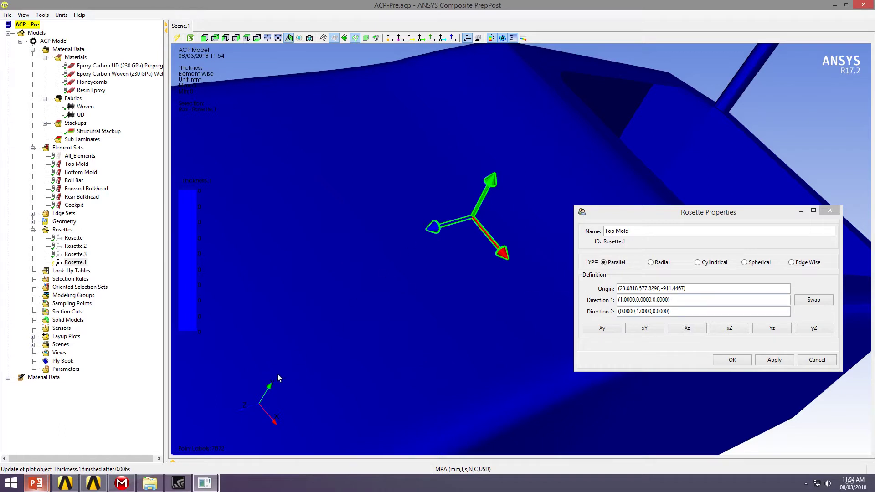
{"action": "scroll", "coordinate": [318, 267], "scroll_direction": "up", "scroll_amount": 4}
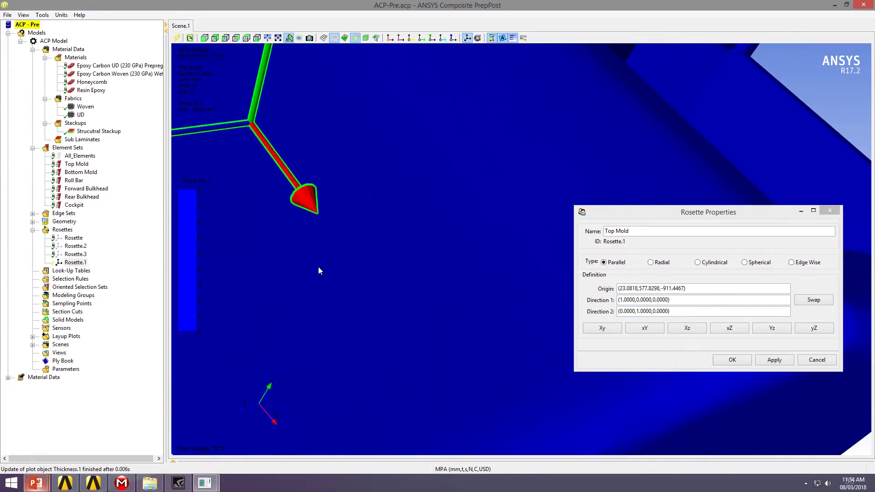
{"action": "scroll", "coordinate": [321, 269], "scroll_direction": "down", "scroll_amount": 9}
{"action": "middle_click_drag", "start_coordinate": [321, 270], "coordinate": [215, 180]}
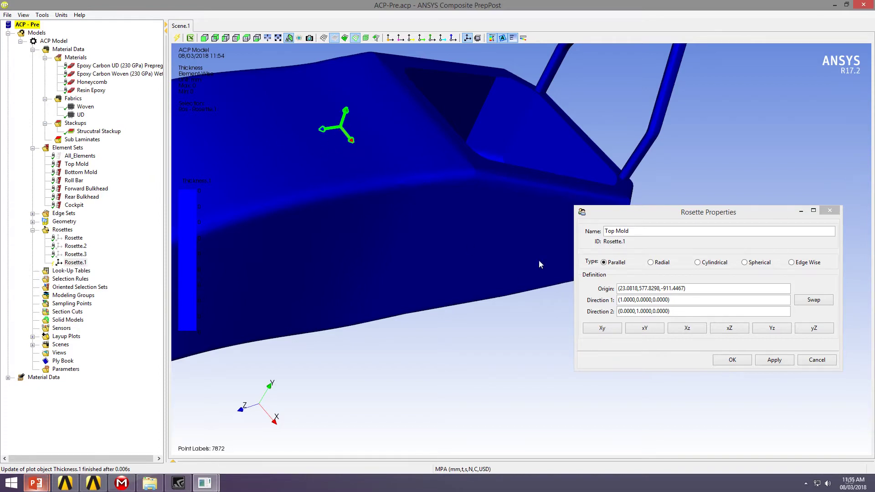
Step: Set Direction 2 of the Top Mold rosette to 0,0,1 and accept the rosette
{"action": "left_click", "coordinate": [678, 310]}
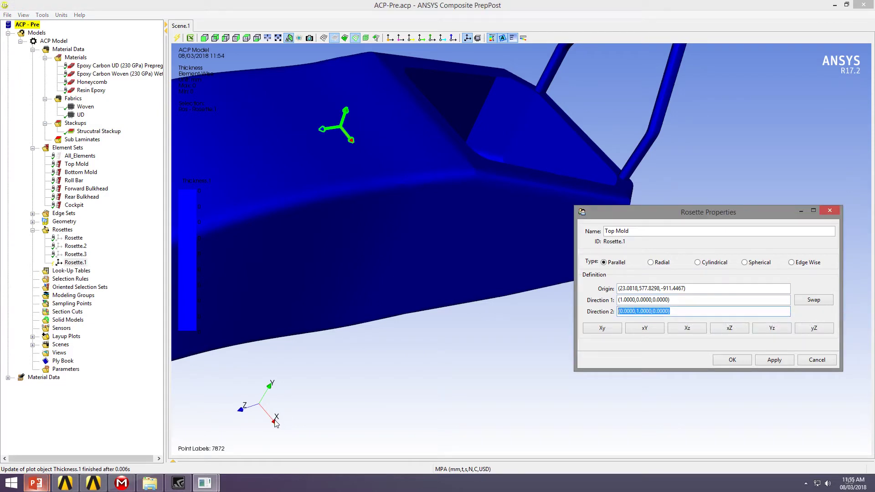
{"action": "type", "text": "00,1"}
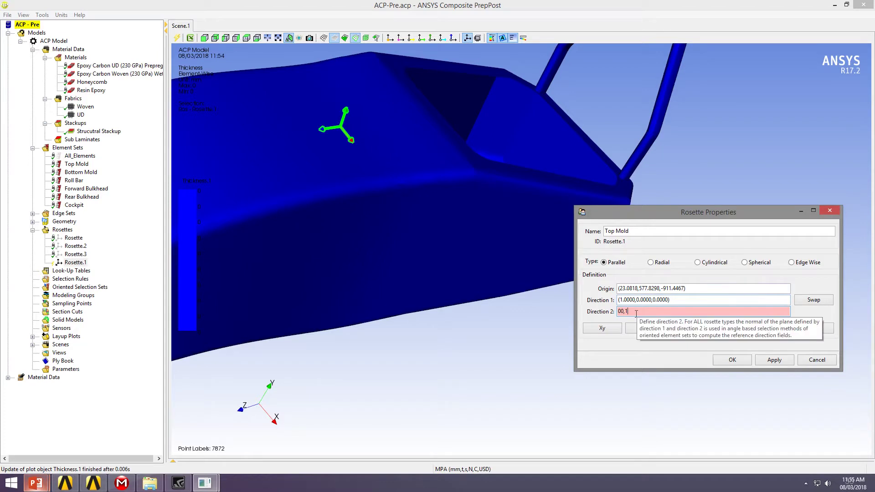
{"action": "key", "text": "BackSpace"}
{"action": "key", "text": "BackSpace"}
{"action": "key", "text": "BackSpace"}
{"action": "type", "text": ",0,1"}
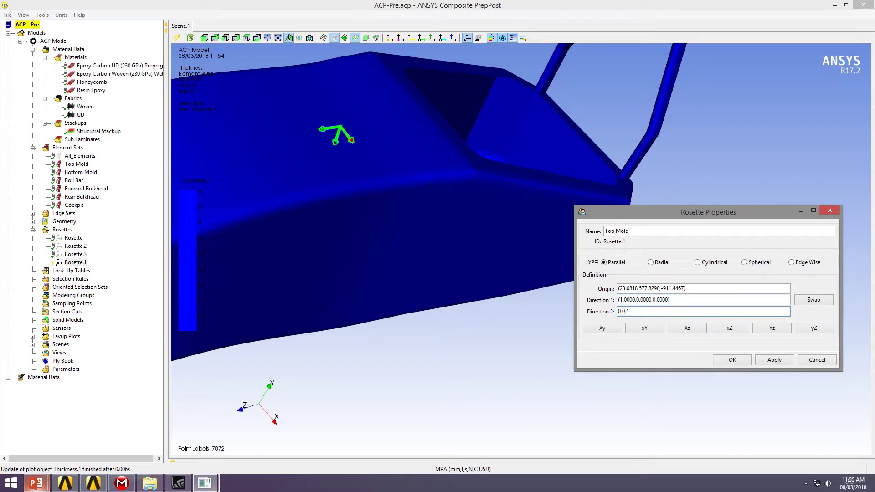
{"action": "left_click_drag", "start_coordinate": [348, 148], "coordinate": [477, 203]}
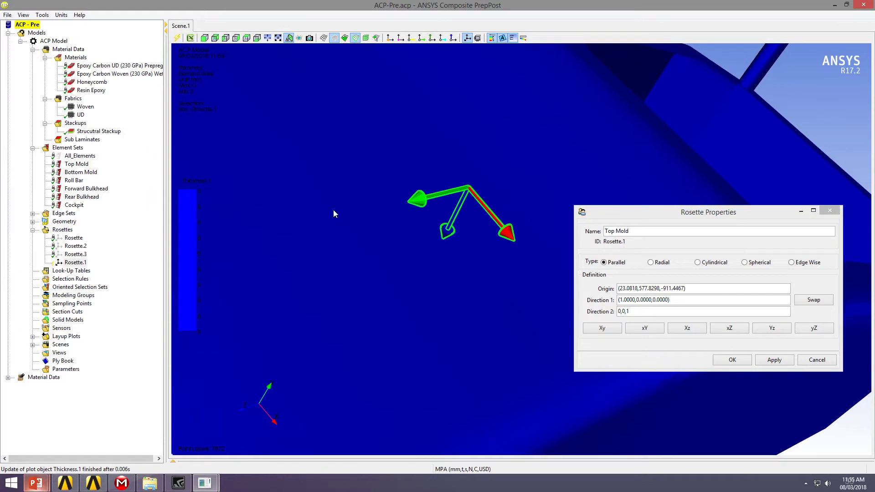
{"action": "left_click", "coordinate": [732, 360]}
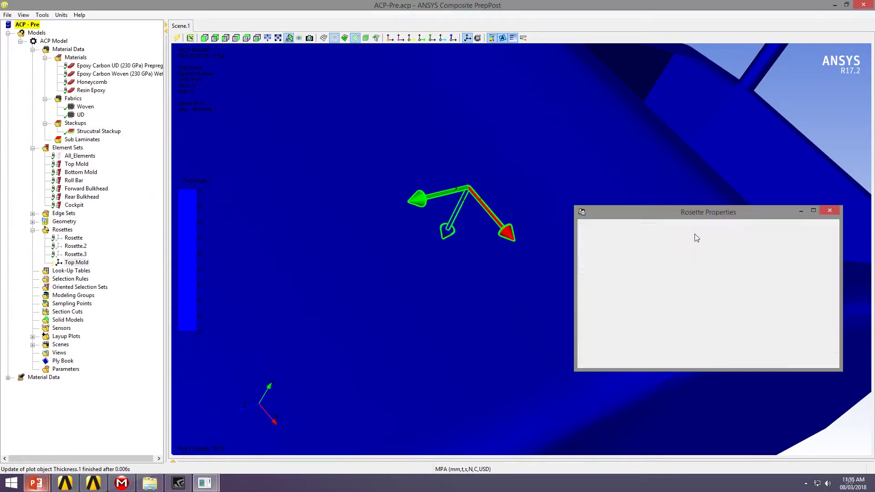
Step: Create another rosette and name it "Bottom Mold"
{"action": "scroll", "coordinate": [816, 94], "scroll_direction": "down", "scroll_amount": 10}
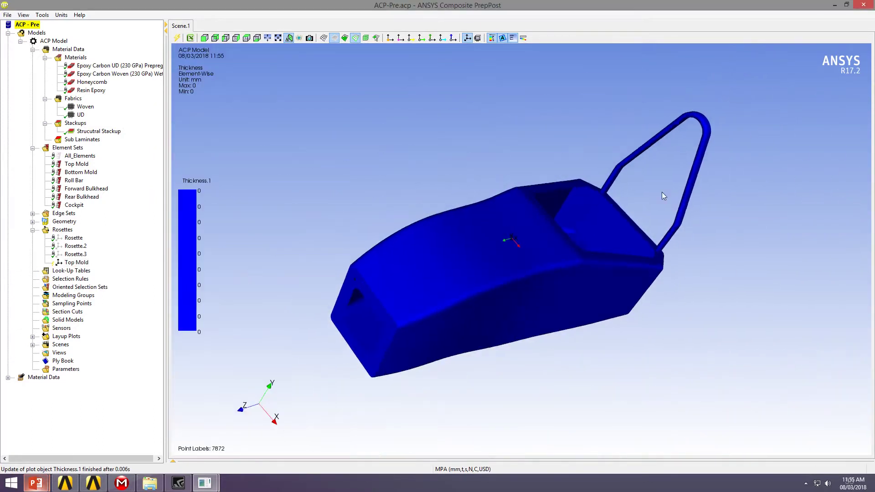
{"action": "left_click_drag", "start_coordinate": [562, 250], "coordinate": [460, 268]}
{"action": "right_click", "coordinate": [63, 229]}
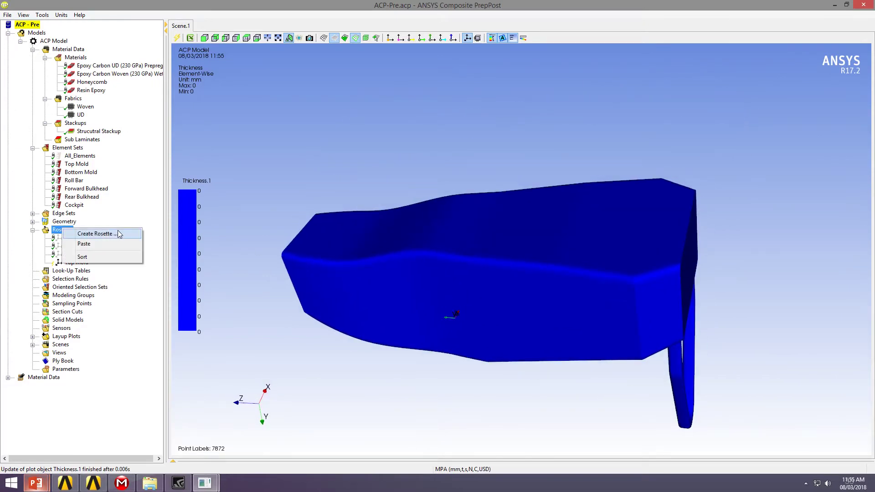
{"action": "left_click", "coordinate": [116, 233]}
{"action": "left_click_drag", "start_coordinate": [415, 160], "coordinate": [612, 172]}
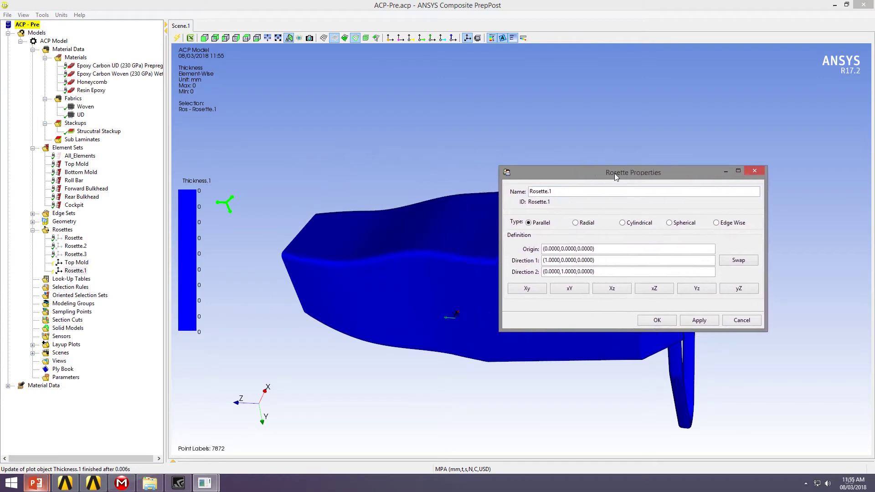
{"action": "double_click", "coordinate": [588, 192]}
{"action": "type", "text": "Bottom Mold"}
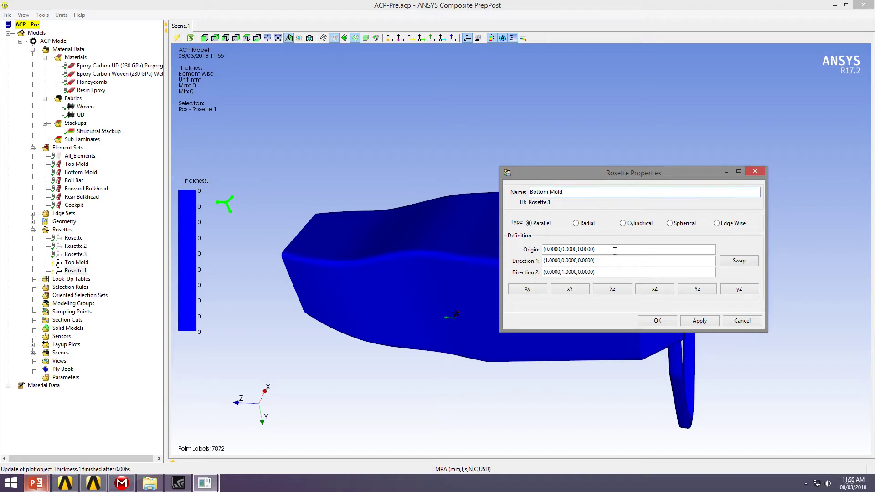
Step: Pick the Bottom Mold rosette's origin on the underside of the chassis, at about (-39, 55, -1017)
{"action": "left_click_drag", "start_coordinate": [614, 250], "coordinate": [411, 250]}
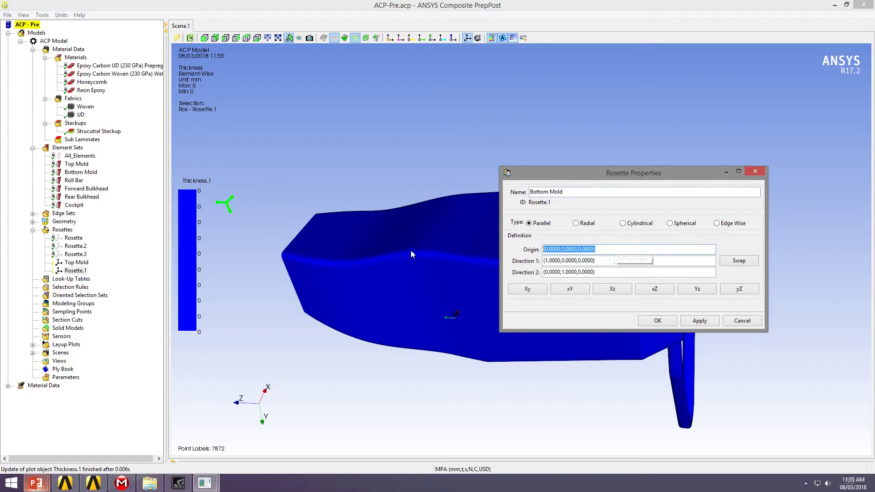
{"action": "left_click", "coordinate": [449, 226]}
{"action": "middle_click_drag", "start_coordinate": [449, 226], "coordinate": [563, 238]}
{"action": "scroll", "coordinate": [384, 221], "scroll_direction": "up", "scroll_amount": 4}
{"action": "middle_click_drag", "start_coordinate": [345, 222], "coordinate": [433, 259]}
{"action": "scroll", "coordinate": [411, 238], "scroll_direction": "up", "scroll_amount": 3}
{"action": "left_click_drag", "start_coordinate": [632, 173], "coordinate": [722, 174]}
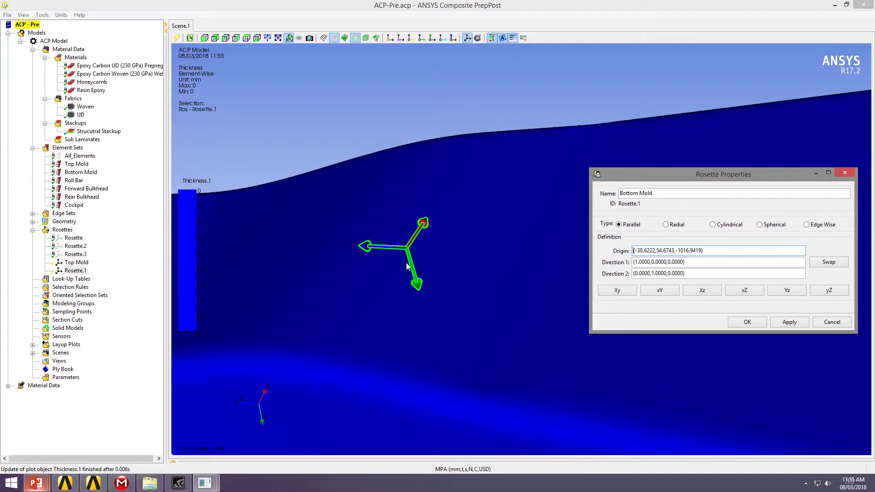
Step: Set Direction 2 of the Bottom Mold rosette to 0,0,1, apply it and accept the rosette
{"action": "left_click", "coordinate": [701, 273]}
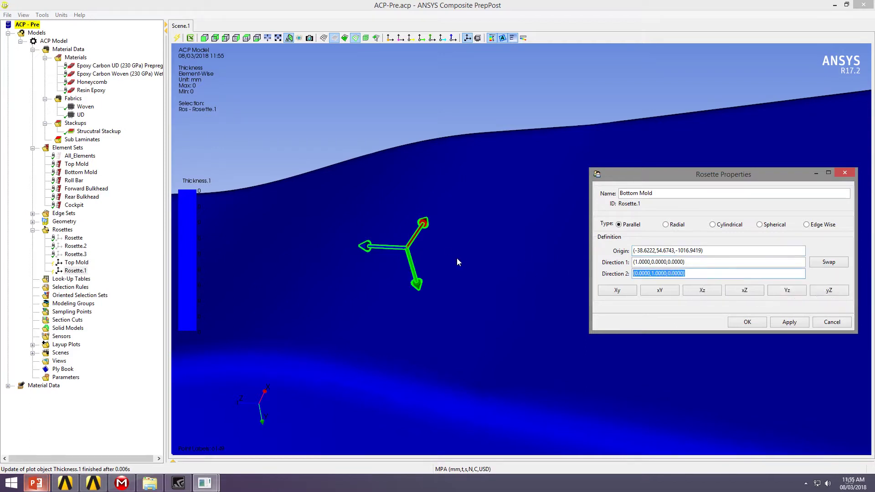
{"action": "type", "text": "0,0,1"}
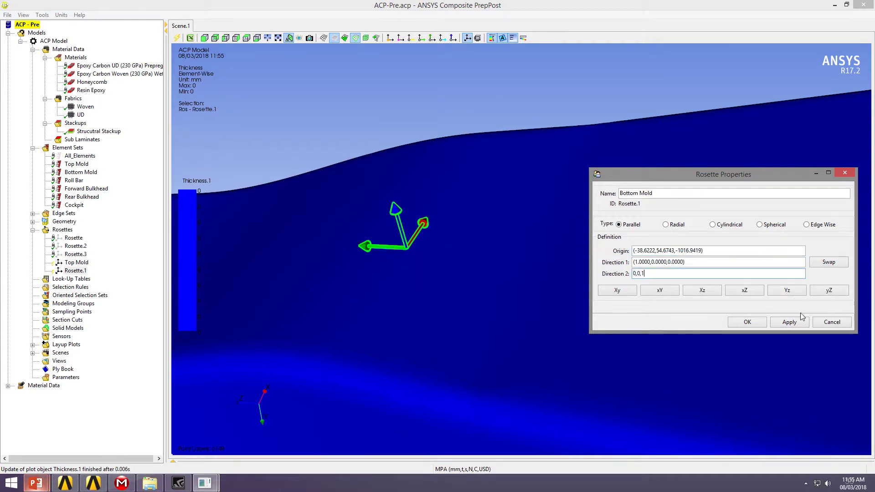
{"action": "left_click", "coordinate": [795, 322]}
{"action": "left_click", "coordinate": [747, 321]}
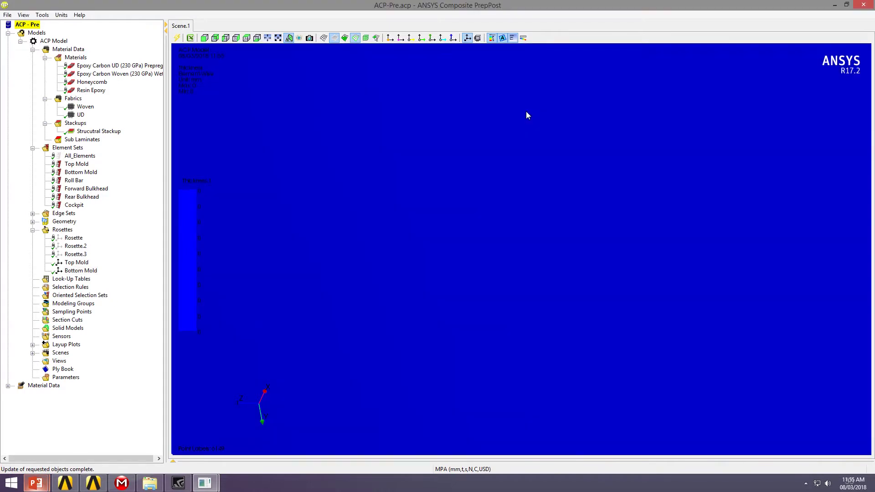
Step: Create another rosette and set its type to Edge Wise
{"action": "scroll", "coordinate": [526, 111], "scroll_direction": "down", "scroll_amount": 5}
{"action": "middle_click_drag", "start_coordinate": [532, 125], "coordinate": [472, 209]}
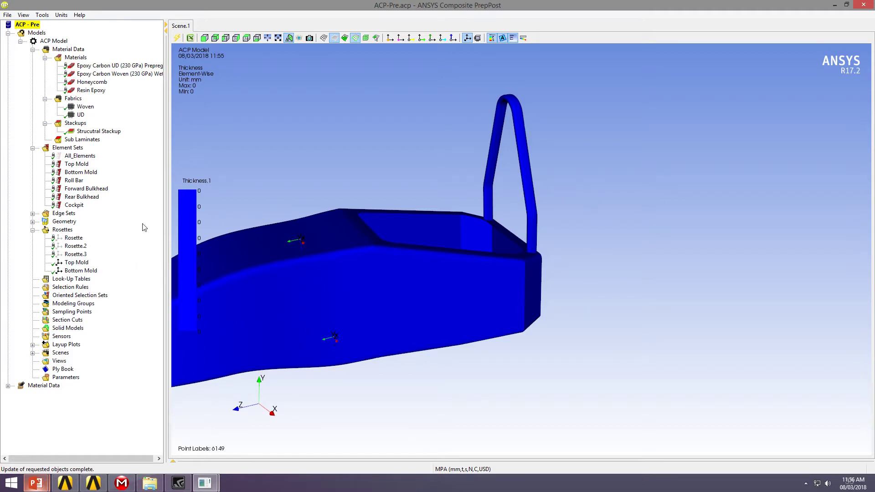
{"action": "right_click", "coordinate": [72, 229]}
{"action": "left_click", "coordinate": [84, 230]}
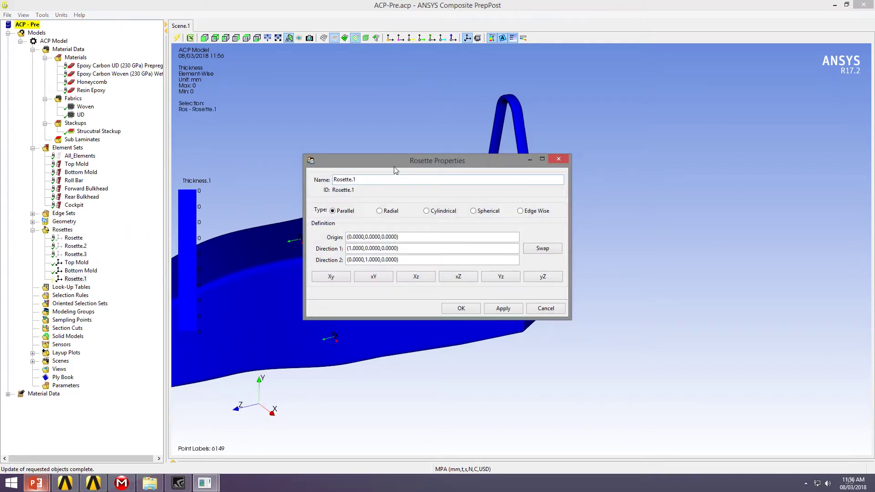
{"action": "left_click_drag", "start_coordinate": [397, 169], "coordinate": [662, 157]}
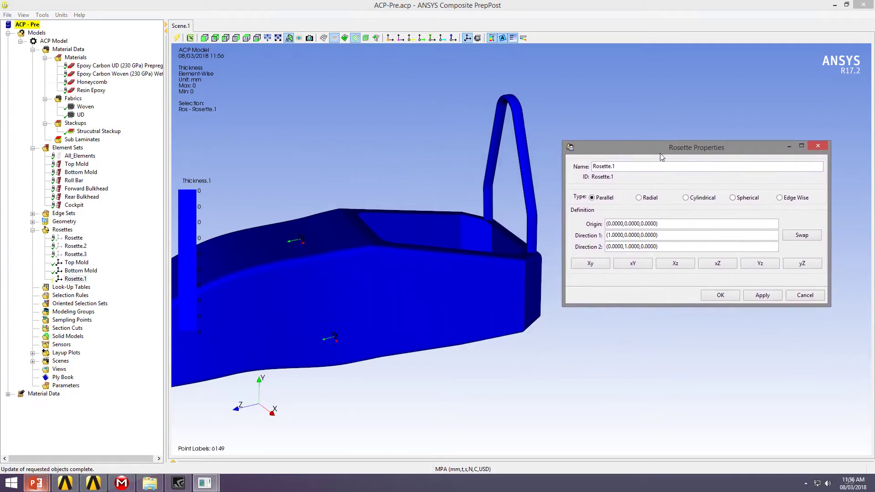
{"action": "left_click", "coordinate": [784, 197]}
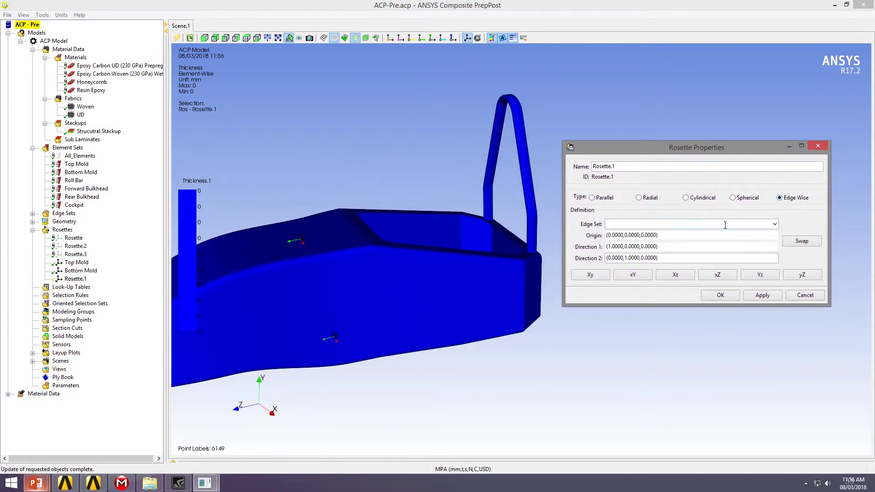
Step: Pick the edge-wise rosette's origin near the base of the roll bar, at about (222.5, 446, -1872)
{"action": "left_click_drag", "start_coordinate": [717, 234], "coordinate": [510, 255]}
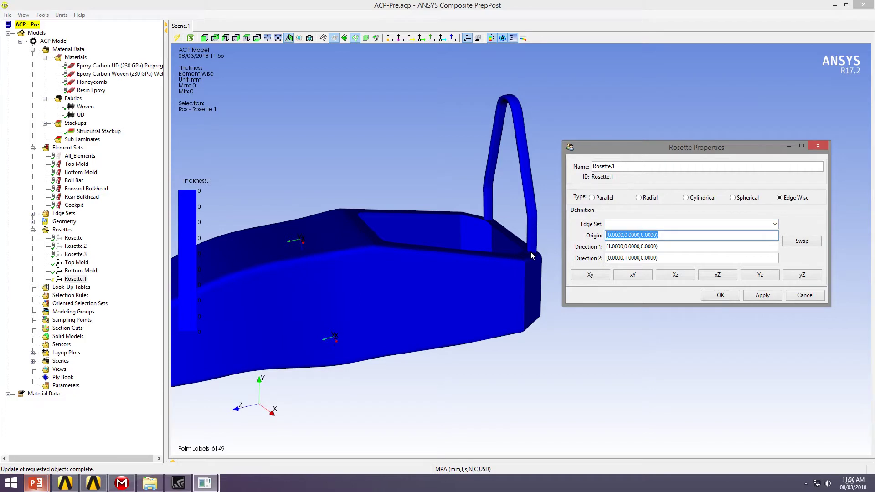
{"action": "middle_click_drag", "start_coordinate": [530, 251], "coordinate": [507, 277]}
{"action": "scroll", "coordinate": [508, 264], "scroll_direction": "up", "scroll_amount": 3}
{"action": "left_click", "coordinate": [501, 278]}
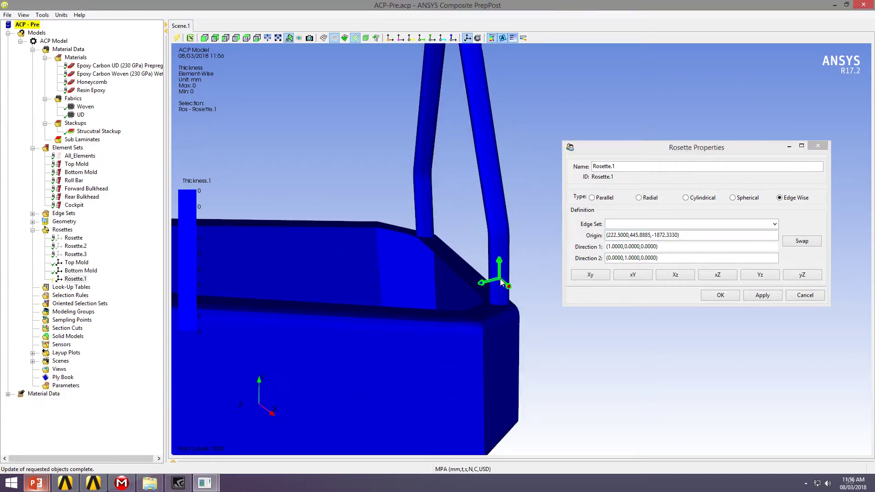
{"action": "scroll", "coordinate": [490, 292], "scroll_direction": "up", "scroll_amount": 3}
{"action": "middle_click_drag", "start_coordinate": [458, 340], "coordinate": [475, 286]}
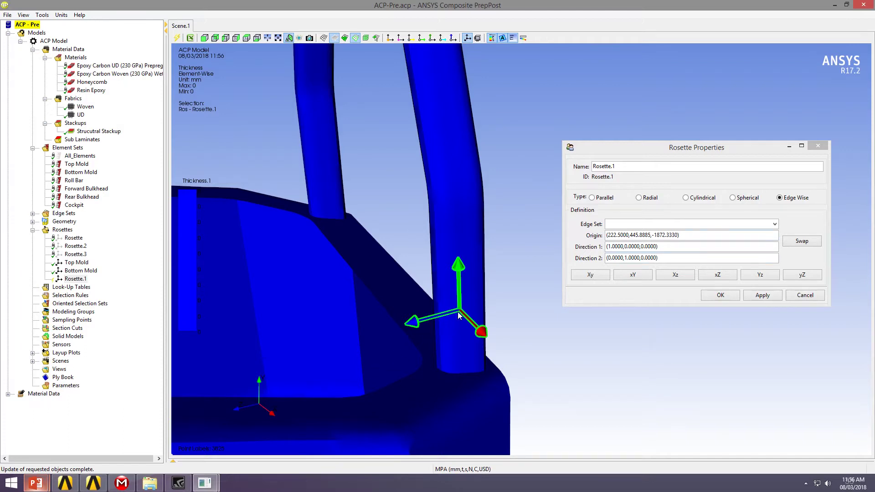
Step: Set the edge-wise rosette's Direction 1 to 0,1,0 and Direction 2 to 0,0,1
{"action": "left_click_drag", "start_coordinate": [698, 247], "coordinate": [588, 250]}
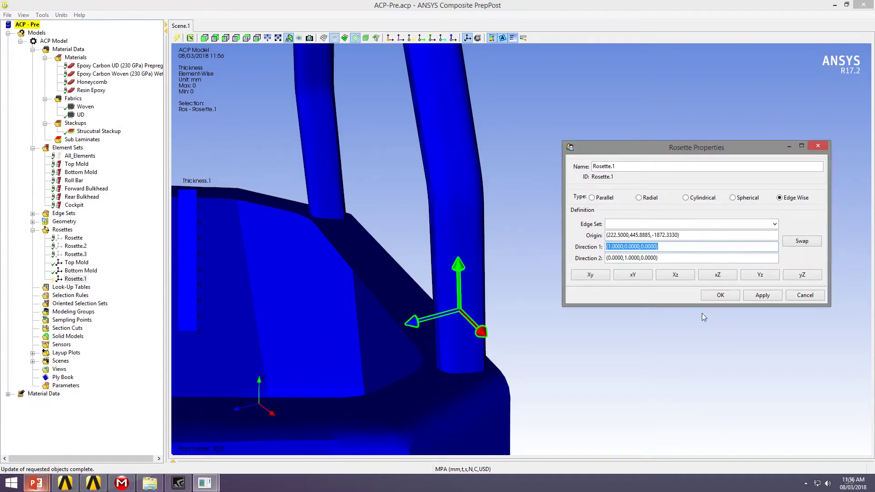
{"action": "type", "text": "0,0,1"}
{"action": "key", "text": "BackSpace"}
{"action": "key", "text": "BackSpace"}
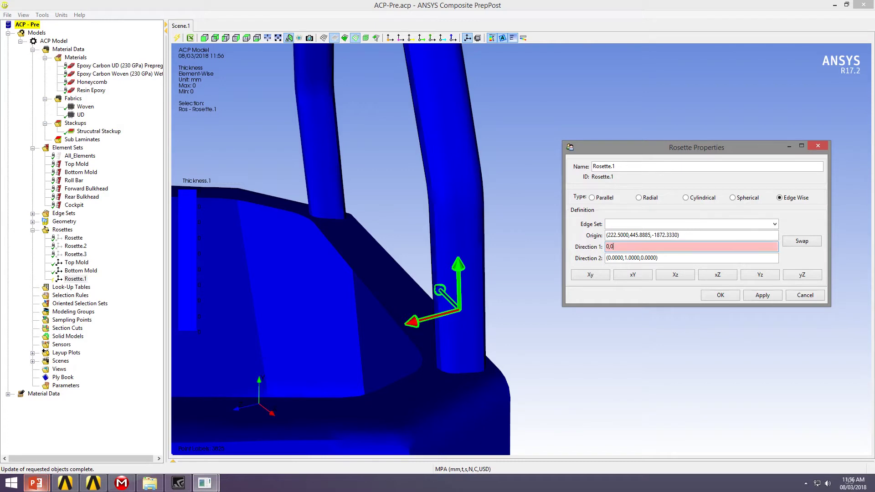
{"action": "type", "text": "0"}
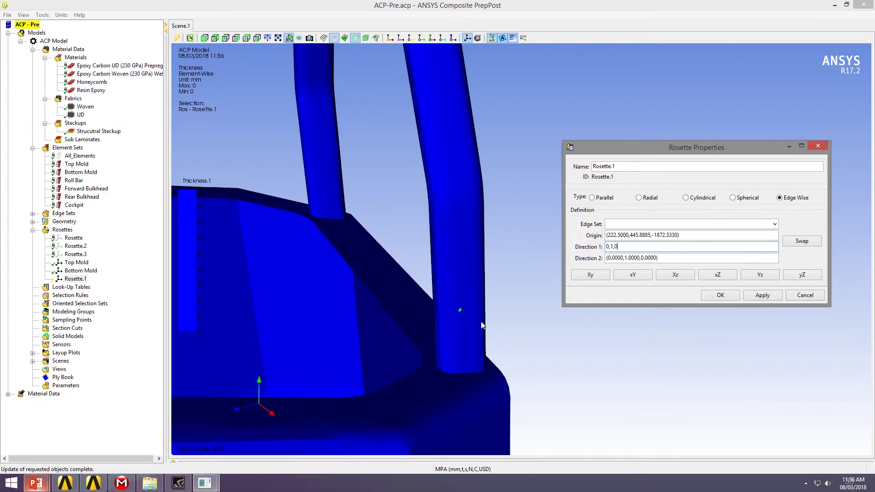
{"action": "left_click_drag", "start_coordinate": [673, 258], "coordinate": [602, 259]}
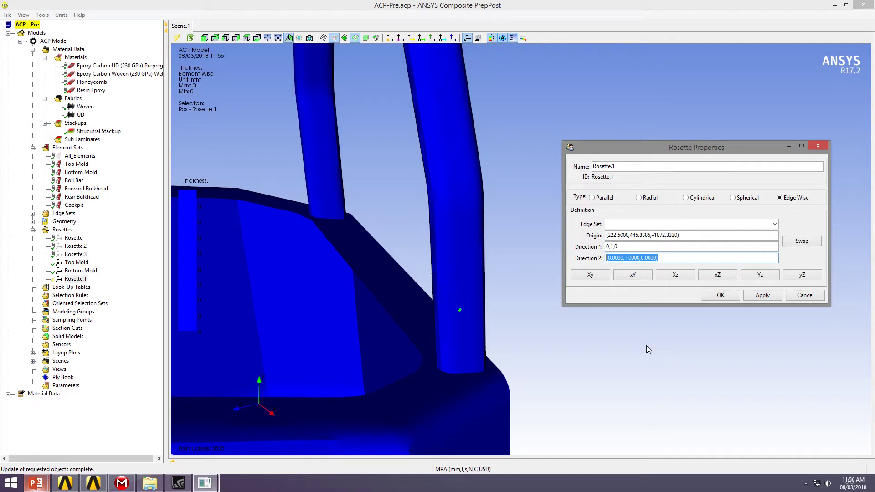
{"action": "type", "text": "0,0,1"}
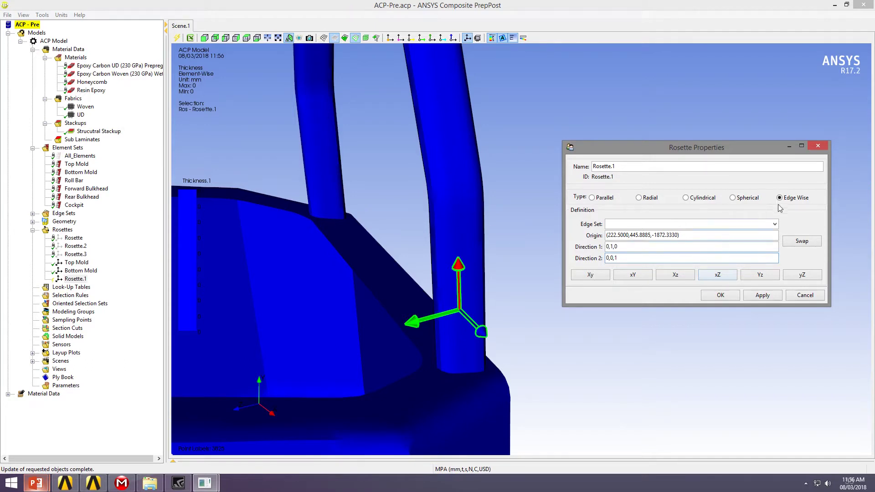
Step: Assign the Roll Bar Edge edge set to the edge-wise rosette and accept the rosette
{"action": "left_click", "coordinate": [775, 224]}
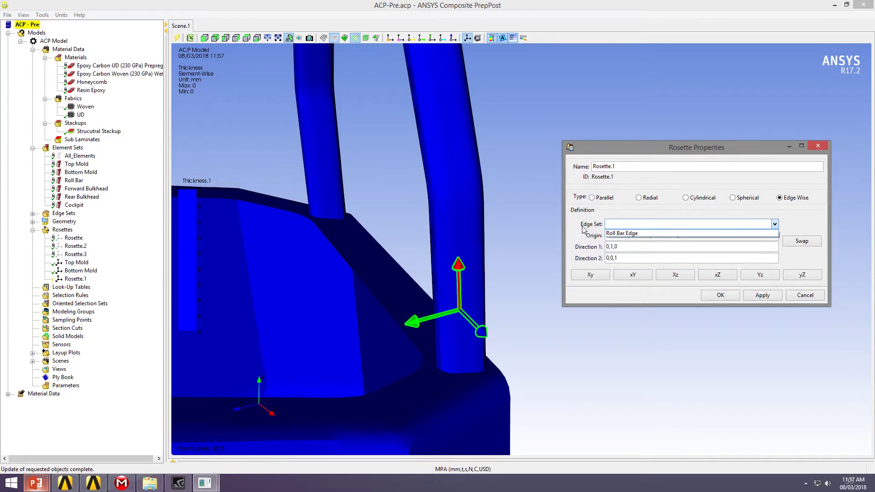
{"action": "left_click", "coordinate": [618, 234]}
{"action": "middle_click_drag", "start_coordinate": [487, 218], "coordinate": [495, 292]}
{"action": "scroll", "coordinate": [496, 293], "scroll_direction": "up", "scroll_amount": 2}
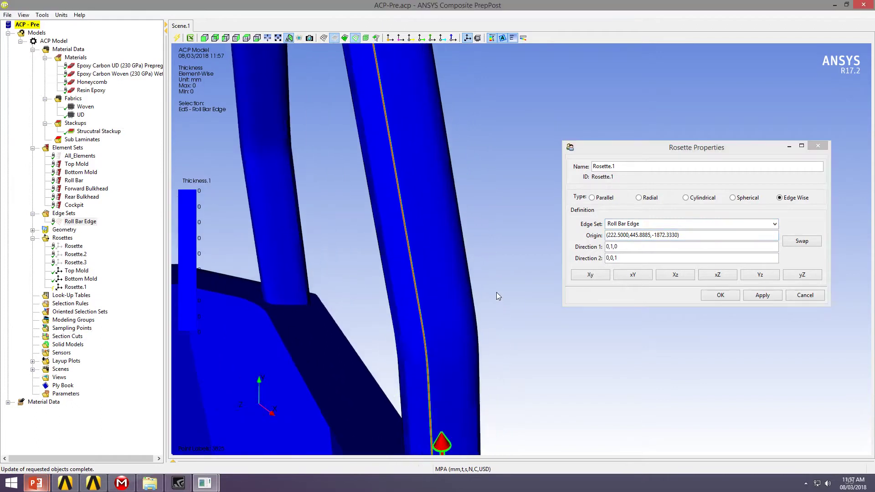
{"action": "scroll", "coordinate": [496, 295], "scroll_direction": "down", "scroll_amount": 2}
{"action": "scroll", "coordinate": [496, 293], "scroll_direction": "down", "scroll_amount": 6}
{"action": "middle_click_drag", "start_coordinate": [477, 228], "coordinate": [455, 228]}
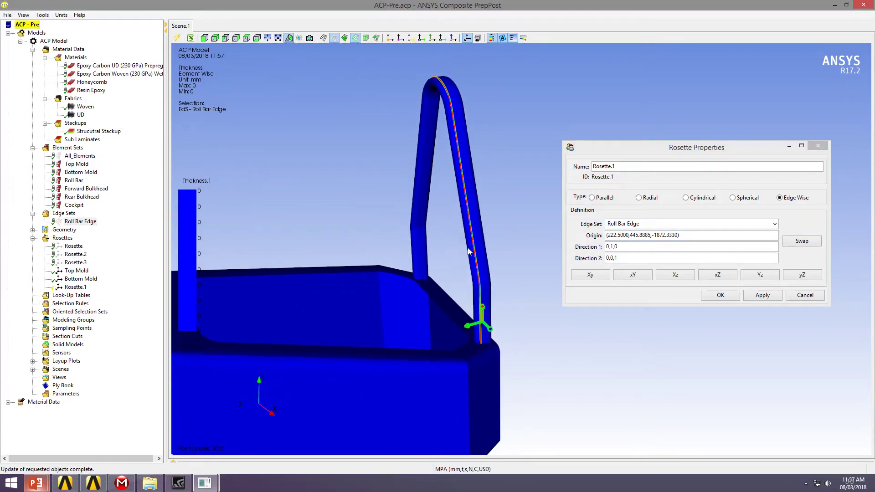
{"action": "scroll", "coordinate": [468, 255], "scroll_direction": "up", "scroll_amount": 1}
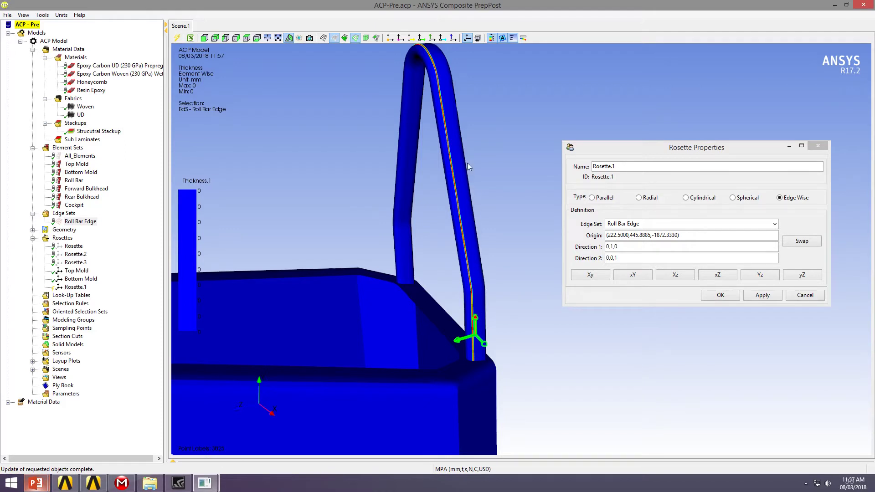
{"action": "left_click", "coordinate": [721, 299]}
Step: Create a new oriented selection set, keeping its properties dialog clear of the chassis
{"action": "middle_click_drag", "start_coordinate": [490, 322], "coordinate": [619, 315]}
{"action": "scroll", "coordinate": [620, 315], "scroll_direction": "up", "scroll_amount": 2}
{"action": "scroll", "coordinate": [620, 309], "scroll_direction": "down", "scroll_amount": 3}
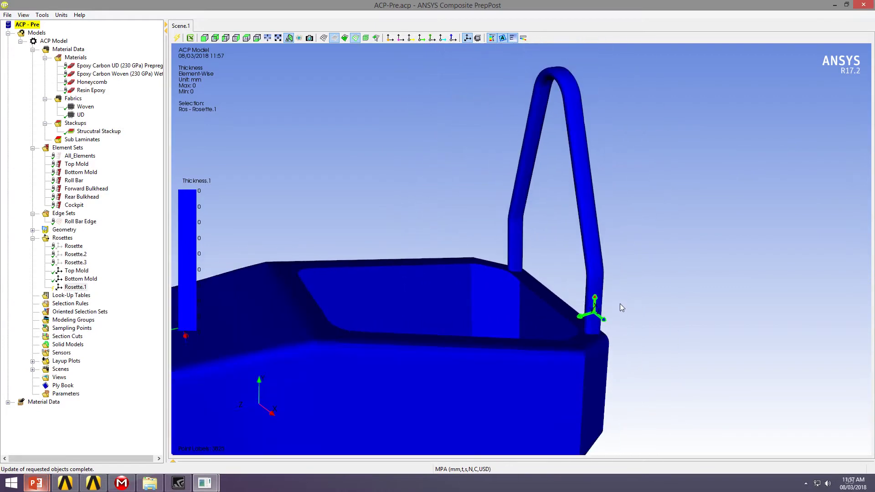
{"action": "scroll", "coordinate": [629, 291], "scroll_direction": "down", "scroll_amount": 2}
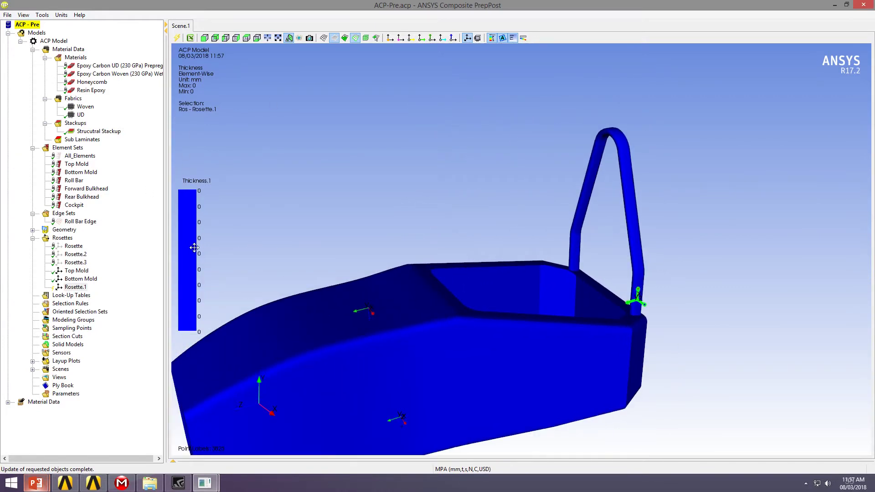
{"action": "middle_click_drag", "start_coordinate": [281, 232], "coordinate": [442, 206]}
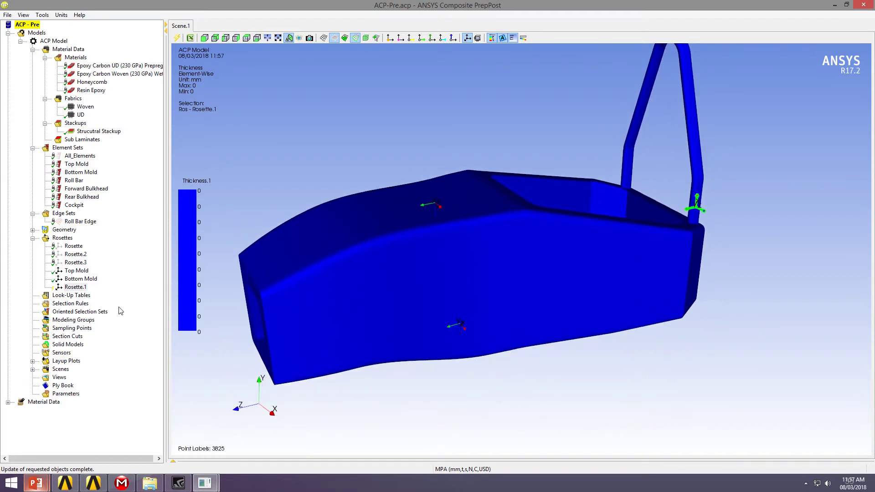
{"action": "right_click", "coordinate": [100, 312]}
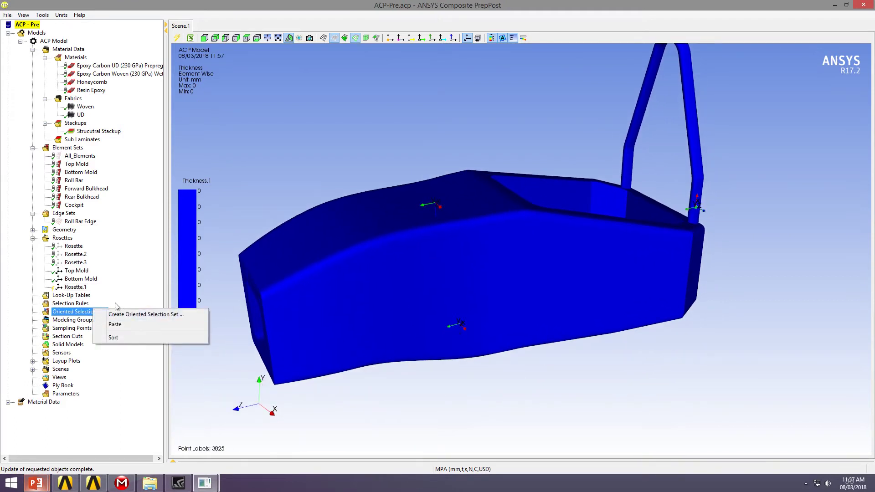
{"action": "left_click", "coordinate": [190, 315]}
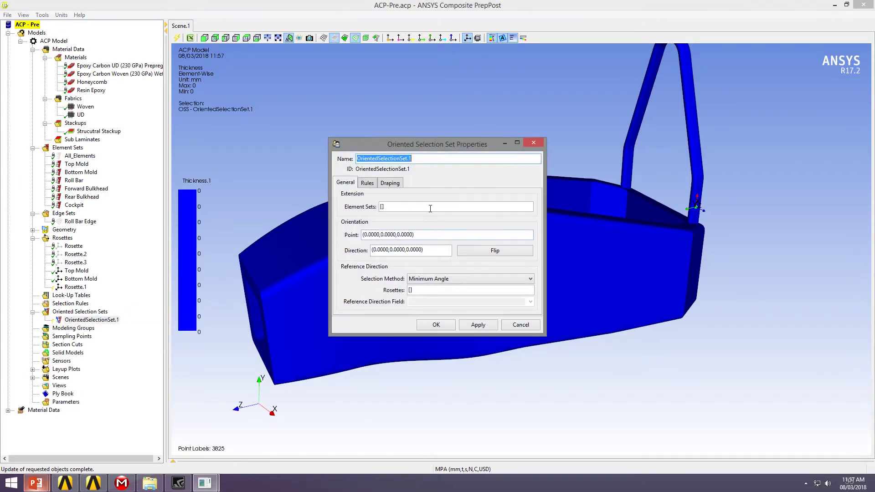
{"action": "left_click_drag", "start_coordinate": [489, 138], "coordinate": [430, 111]}
{"action": "left_click_drag", "start_coordinate": [560, 205], "coordinate": [598, 245]}
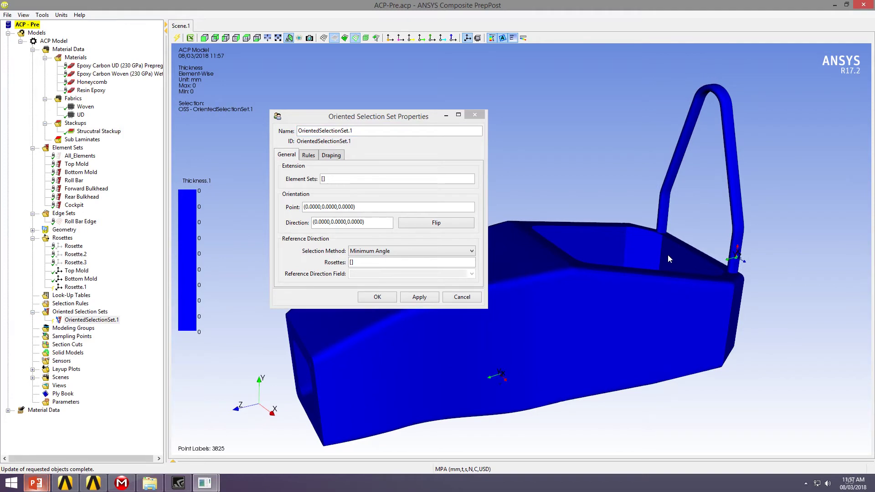
Step: Assign the Top Mold element set to the oriented selection set and name it "Top mold"
{"action": "left_click", "coordinate": [349, 177]}
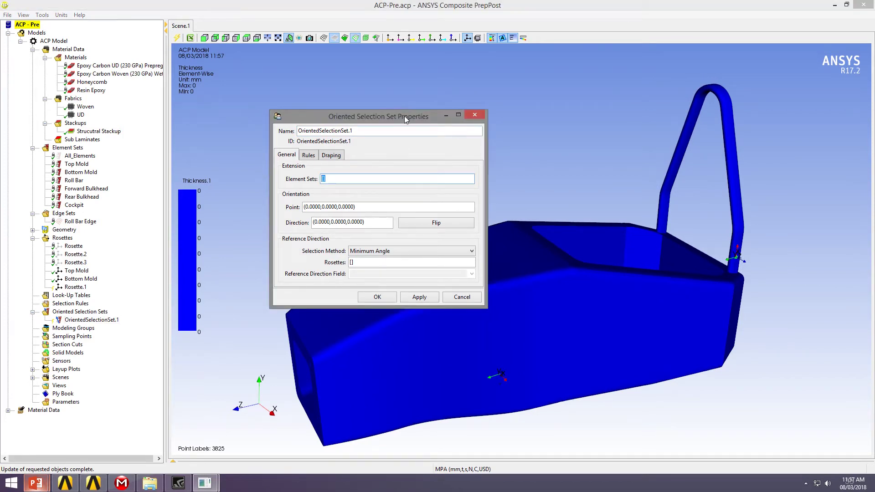
{"action": "left_click_drag", "start_coordinate": [404, 116], "coordinate": [708, 137]}
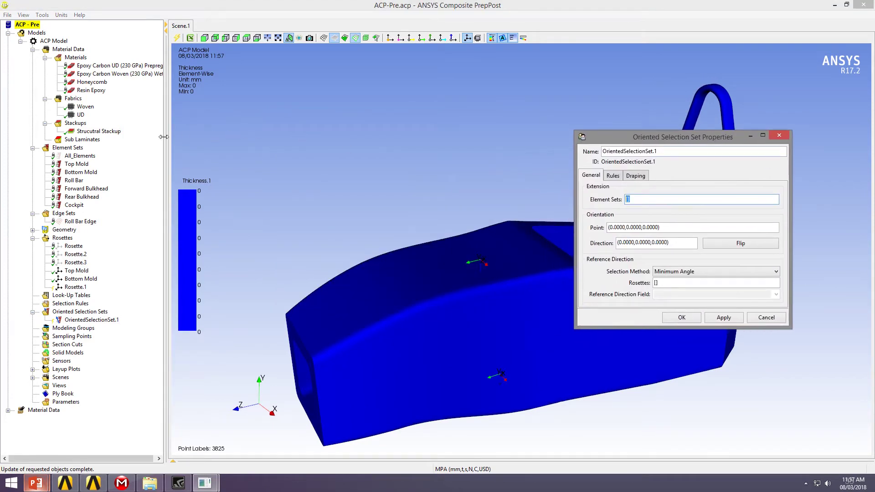
{"action": "left_click", "coordinate": [77, 164]}
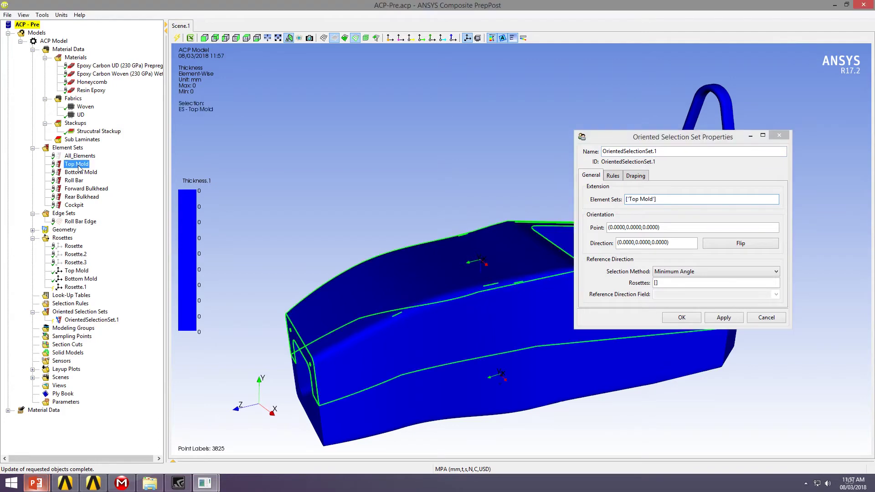
{"action": "triple_click", "coordinate": [701, 153]}
{"action": "type", "text": "Top mold"}
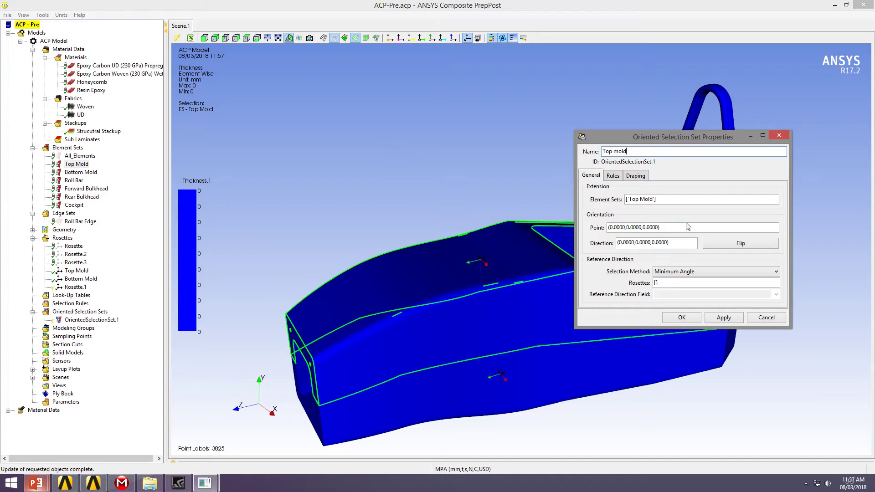
Step: Pick the orientation point on the chassis' upper surface at about (53, 580, -814) and flip the direction to point inward
{"action": "left_click_drag", "start_coordinate": [684, 227], "coordinate": [607, 227]}
{"action": "middle_click_drag", "start_coordinate": [461, 305], "coordinate": [359, 287]}
{"action": "left_click_drag", "start_coordinate": [672, 227], "coordinate": [605, 227]}
{"action": "left_click", "coordinate": [353, 241]}
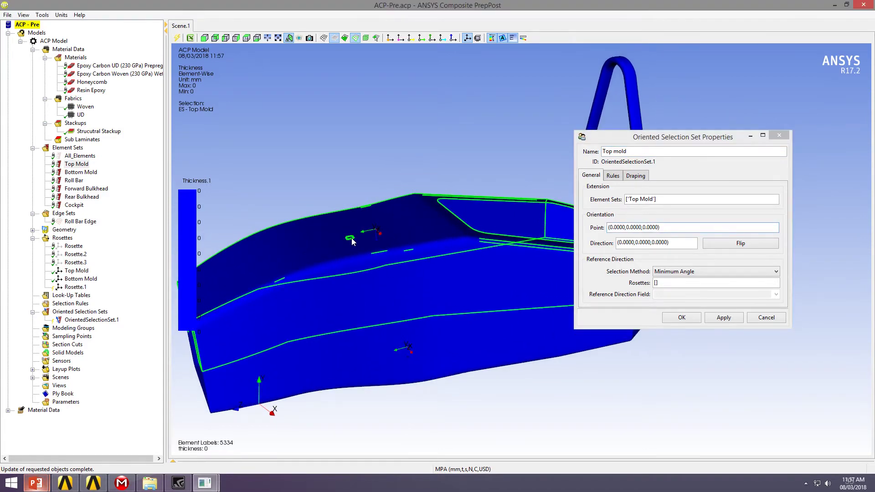
{"action": "scroll", "coordinate": [349, 238], "scroll_direction": "up", "scroll_amount": 5}
{"action": "middle_click_drag", "start_coordinate": [427, 256], "coordinate": [437, 270]}
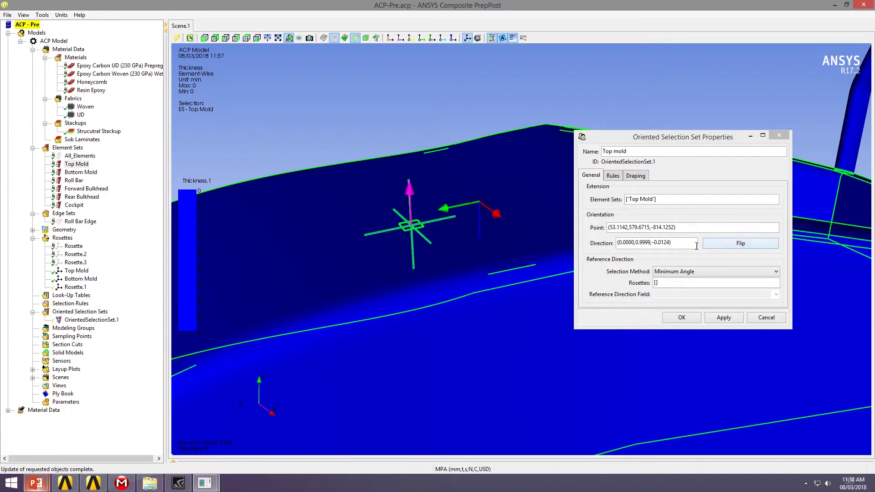
{"action": "left_click", "coordinate": [718, 244]}
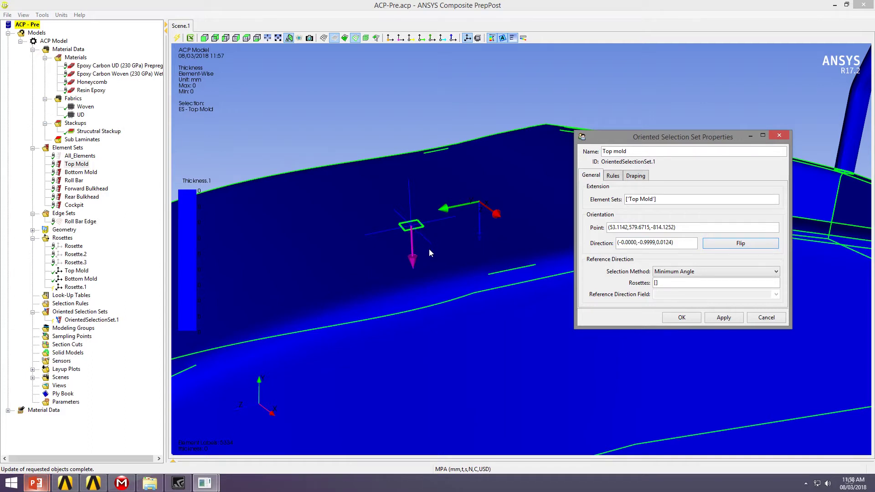
Step: Assign the Top Mold rosette as the reference direction, apply it and accept the oriented selection set
{"action": "left_click", "coordinate": [758, 283]}
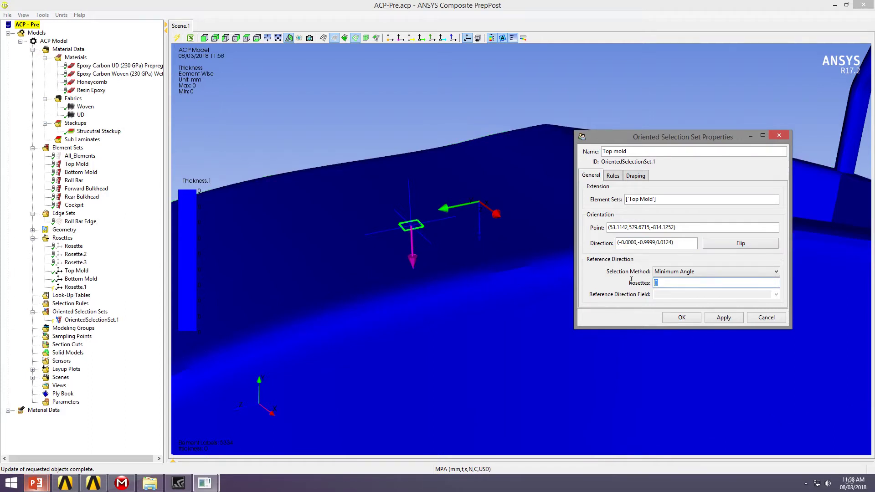
{"action": "left_click", "coordinate": [76, 271]}
{"action": "left_click", "coordinate": [719, 318]}
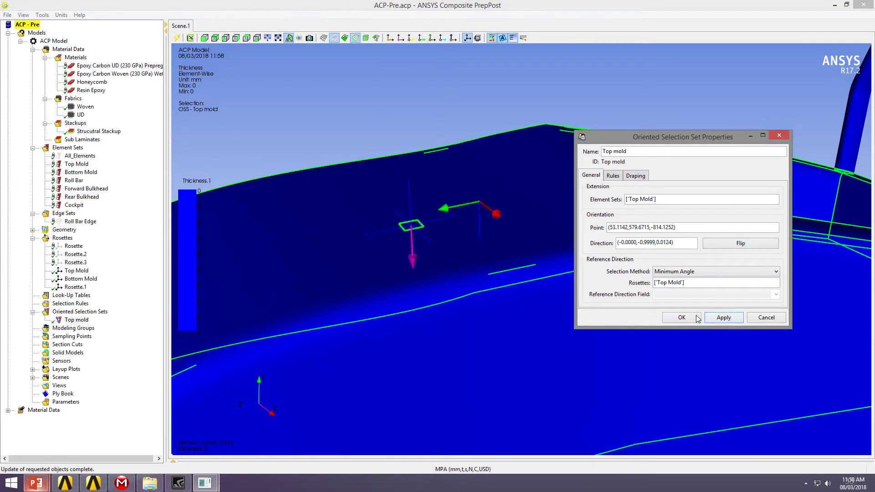
{"action": "left_click", "coordinate": [566, 236]}
{"action": "left_click", "coordinate": [693, 319]}
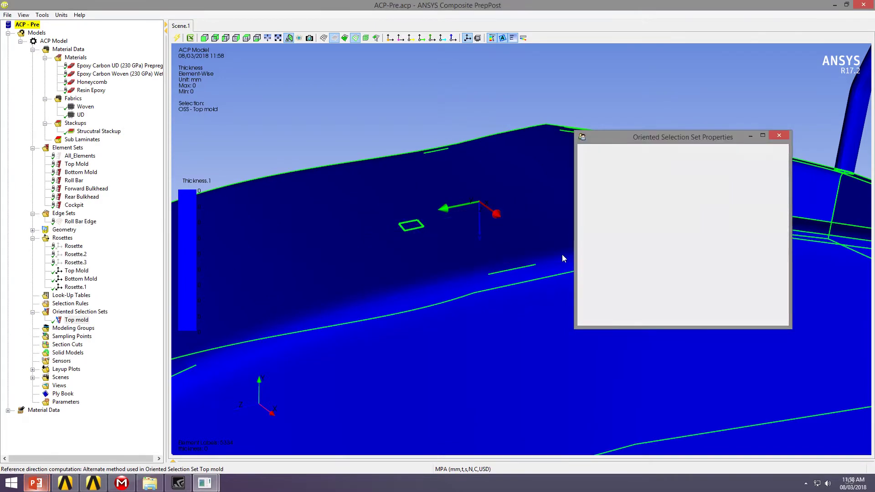
Step: Create a modeling group for the chassis layup, keeping the default name
{"action": "left_click_drag", "start_coordinate": [392, 149], "coordinate": [452, 196]}
{"action": "scroll", "coordinate": [451, 198], "scroll_direction": "up", "scroll_amount": 3}
{"action": "scroll", "coordinate": [451, 204], "scroll_direction": "down", "scroll_amount": 8}
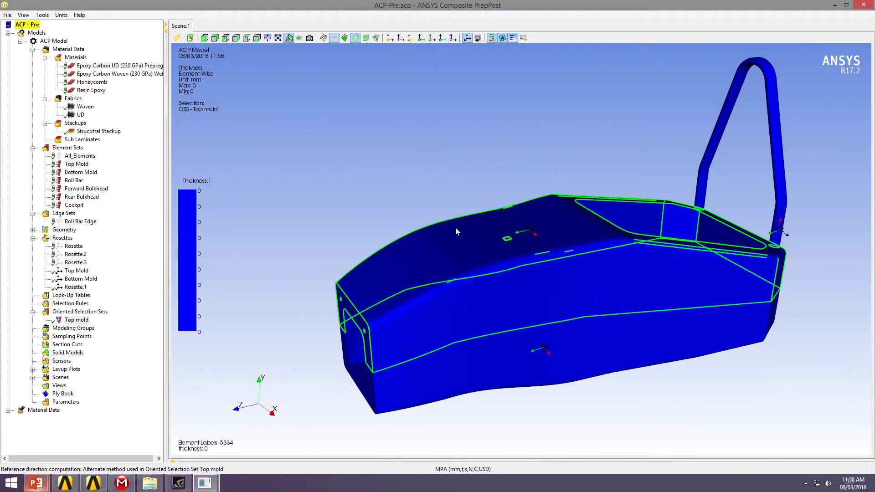
{"action": "middle_click_drag", "start_coordinate": [456, 229], "coordinate": [414, 193]}
{"action": "right_click", "coordinate": [72, 326]}
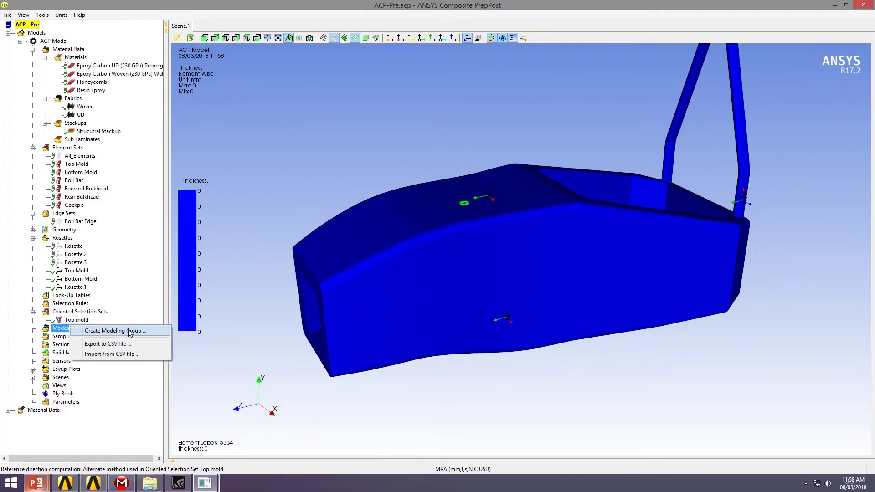
{"action": "left_click", "coordinate": [130, 331]}
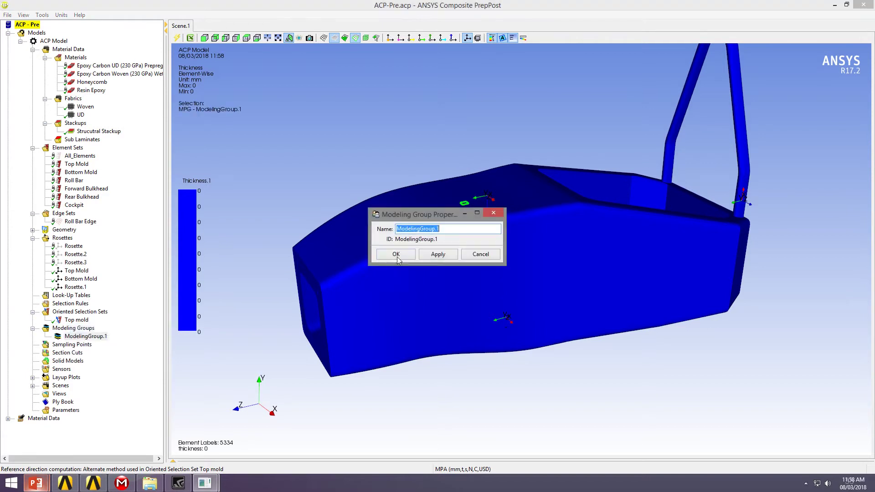
{"action": "left_click", "coordinate": [397, 255]}
Step: Add a ply to the new modeling group and assign the Top mold oriented selection set to it
{"action": "right_click", "coordinate": [103, 337]}
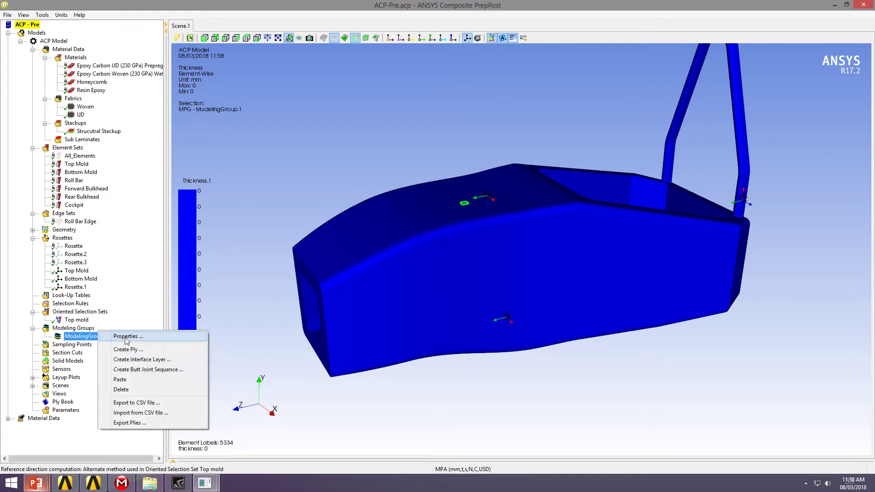
{"action": "left_click", "coordinate": [128, 349]}
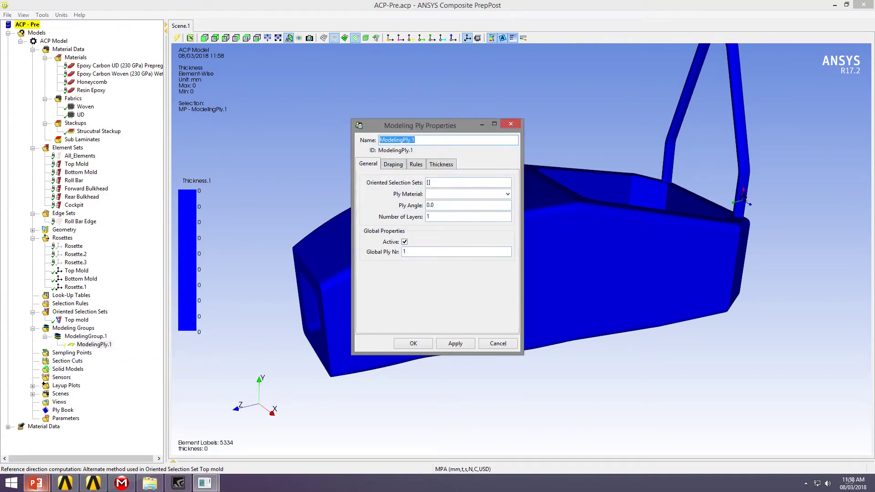
{"action": "left_click", "coordinate": [503, 204]}
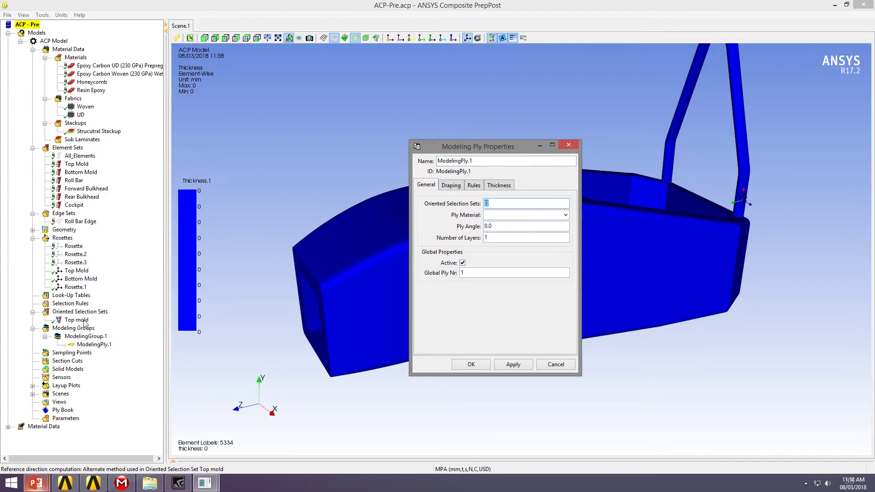
{"action": "left_click", "coordinate": [77, 320]}
{"action": "left_click_drag", "start_coordinate": [486, 146], "coordinate": [686, 186]}
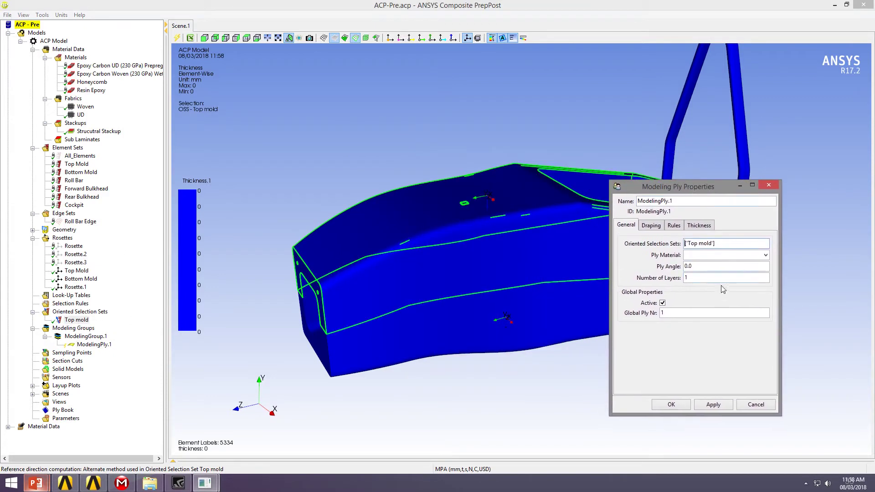
Step: Set the ply material to Strucutral Stackup with 2 layers, apply it and accept the ply
{"action": "left_click", "coordinate": [765, 256]}
{"action": "left_click", "coordinate": [712, 268]}
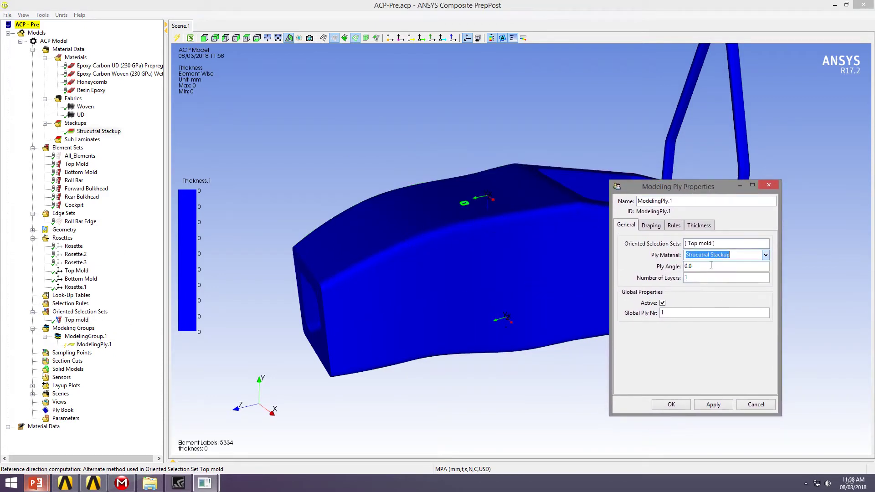
{"action": "left_click", "coordinate": [697, 278]}
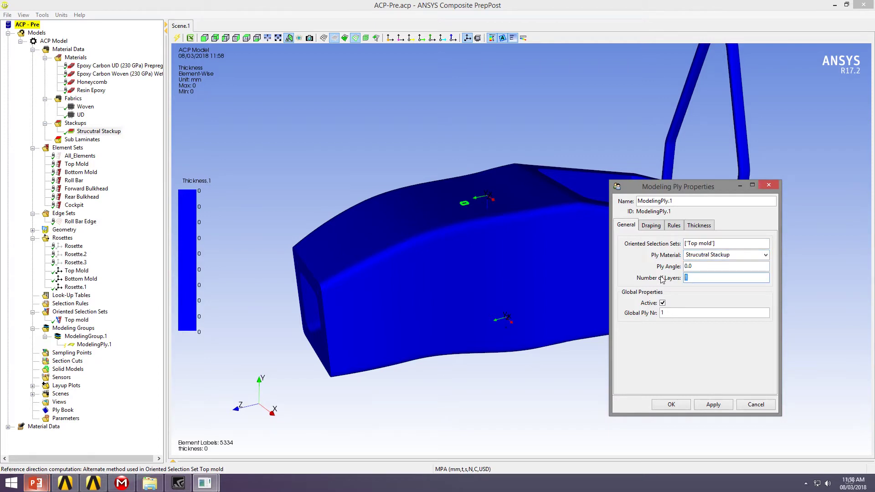
{"action": "type", "text": "2"}
{"action": "left_click", "coordinate": [713, 405]}
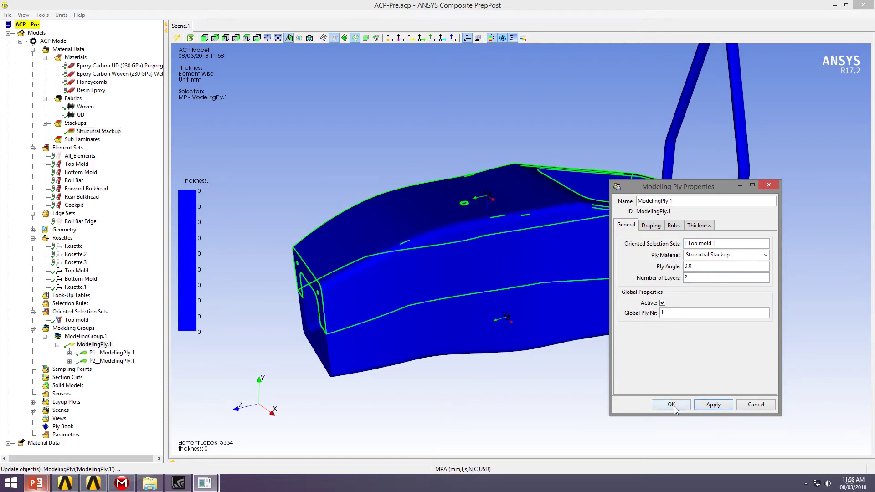
{"action": "left_click", "coordinate": [673, 404]}
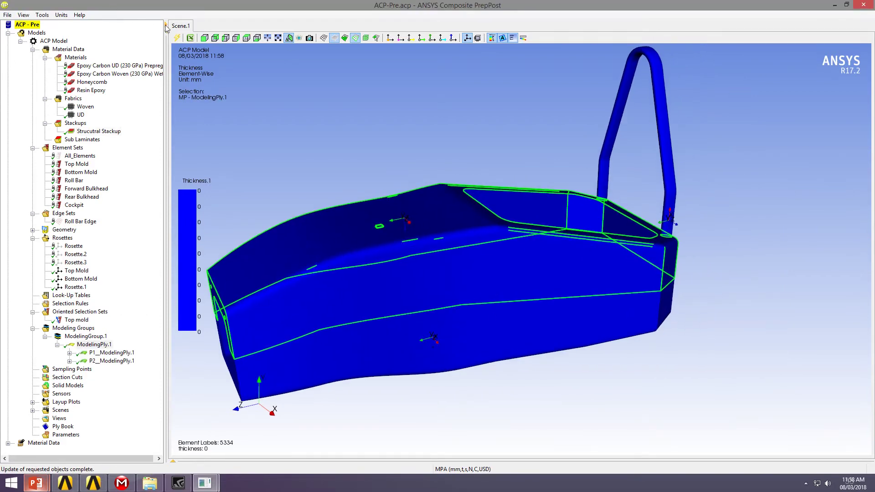
Step: Update the model and inspect the thickness plot on the top mold
{"action": "left_click", "coordinate": [178, 39]}
{"action": "middle_click_drag", "start_coordinate": [345, 253], "coordinate": [407, 255]}
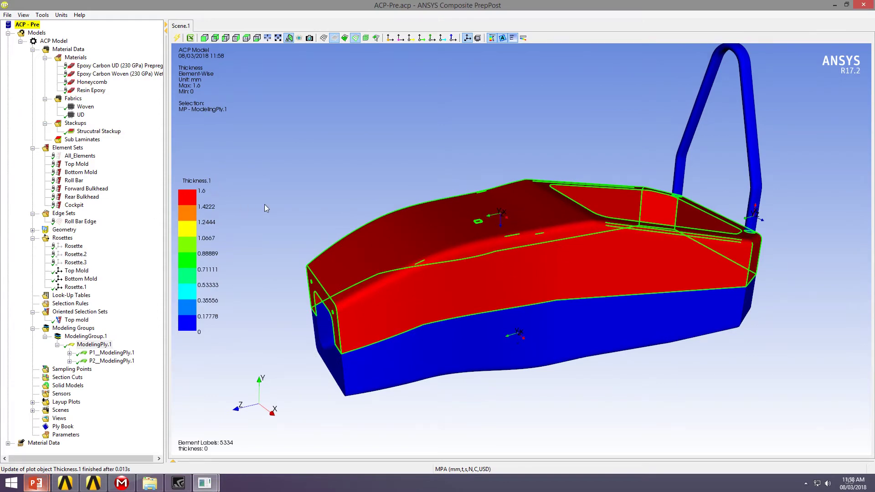
{"action": "middle_click_drag", "start_coordinate": [529, 272], "coordinate": [470, 259]}
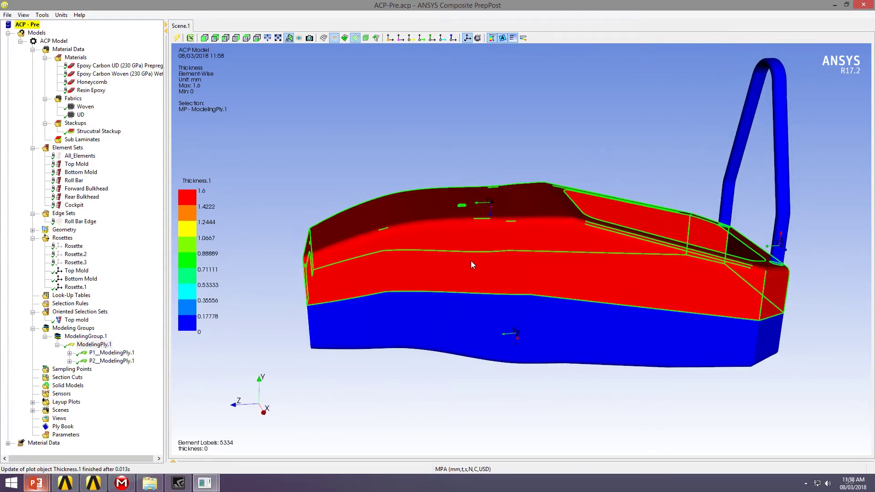
Step: Create a second oriented selection set and assign the Bottom Mold element set to it
{"action": "right_click", "coordinate": [77, 313]}
{"action": "left_click", "coordinate": [107, 326]}
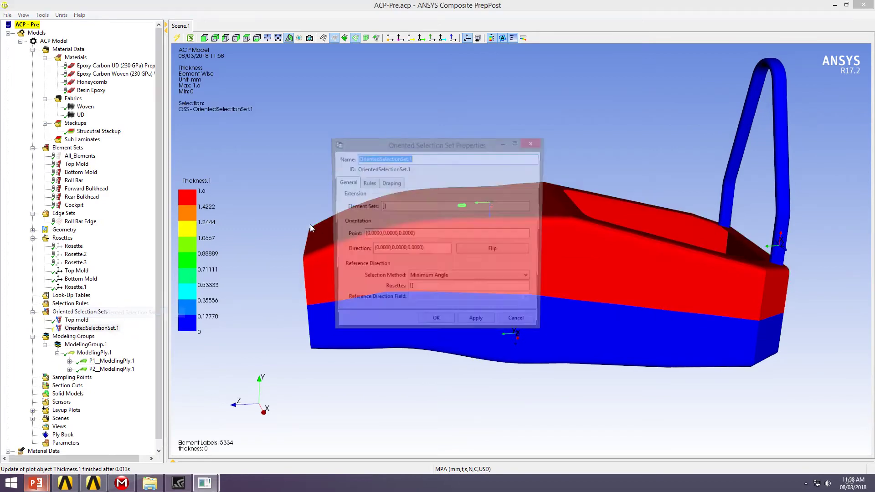
{"action": "left_click", "coordinate": [396, 207]}
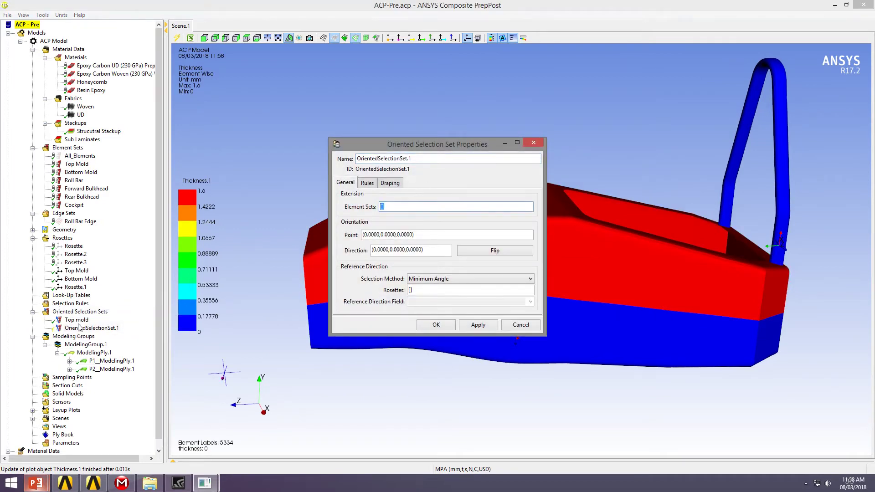
{"action": "left_click", "coordinate": [81, 173]}
Step: Pick the orientation point on the chassis' underside at about (-39, 55, -1135) and flip the direction to point inward
{"action": "left_click", "coordinate": [437, 233]}
{"action": "middle_click_drag", "start_coordinate": [649, 363], "coordinate": [602, 351]}
{"action": "scroll", "coordinate": [599, 121], "scroll_direction": "up", "scroll_amount": 5}
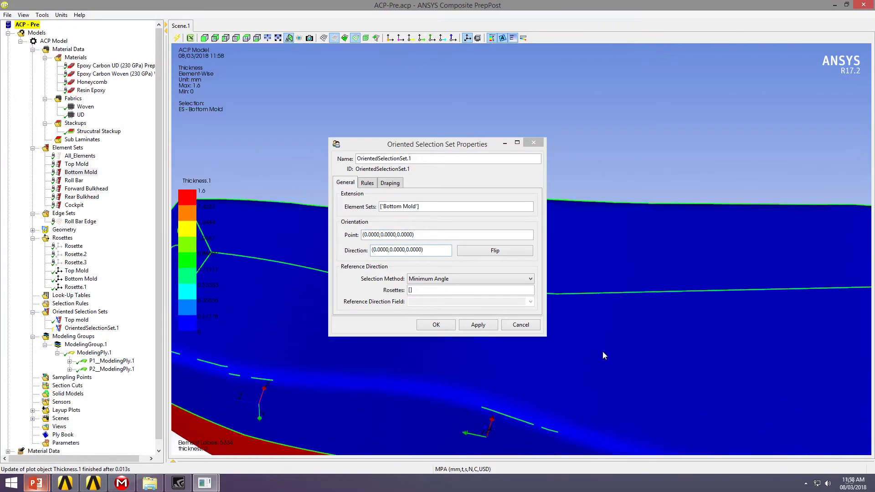
{"action": "left_click", "coordinate": [605, 327]}
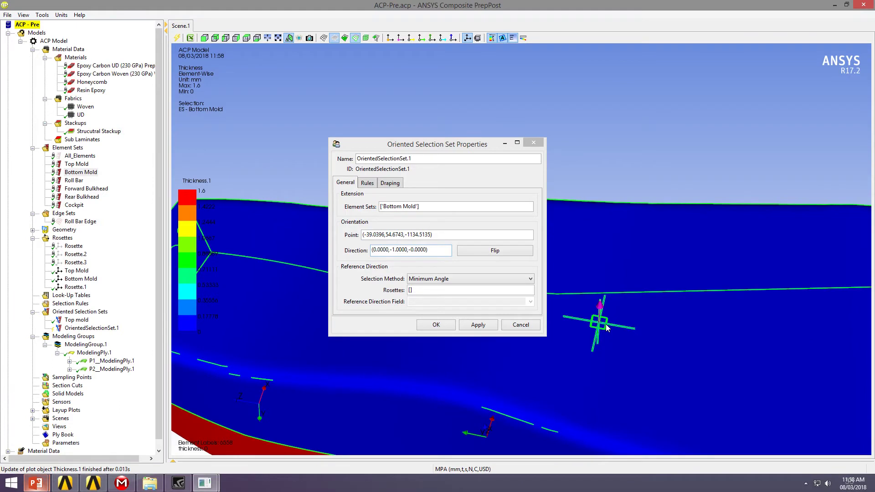
{"action": "left_click", "coordinate": [482, 253]}
Step: Assign the Bottom Mold rosette as the reference direction and accept the oriented selection set
{"action": "left_click", "coordinate": [470, 290]}
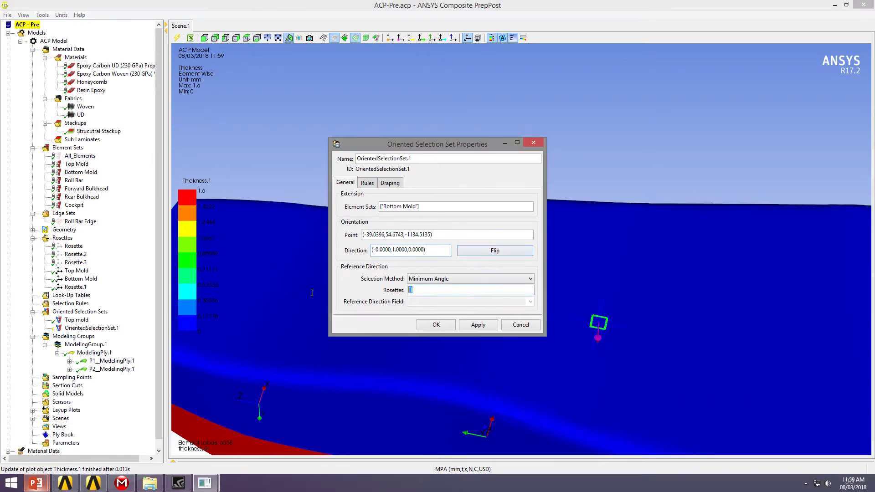
{"action": "left_click", "coordinate": [77, 279]}
{"action": "left_click", "coordinate": [443, 326]}
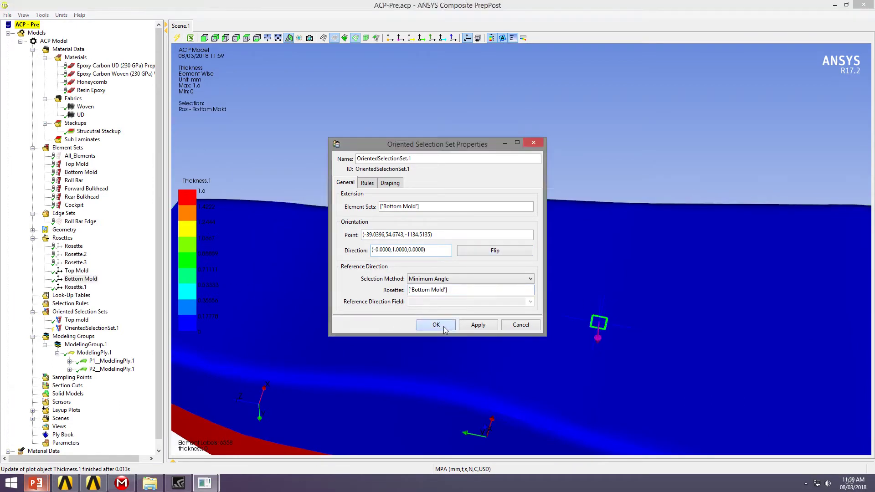
{"action": "left_click", "coordinate": [436, 325]}
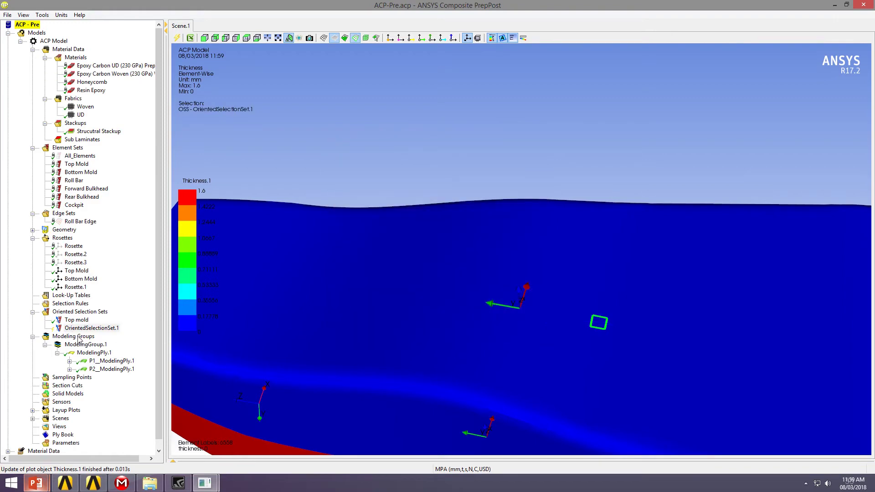
Step: Create a second modeling group and add a ply to it, assigned to the bottom mold's oriented selection set
{"action": "right_click", "coordinate": [77, 336]}
{"action": "left_click", "coordinate": [129, 340]}
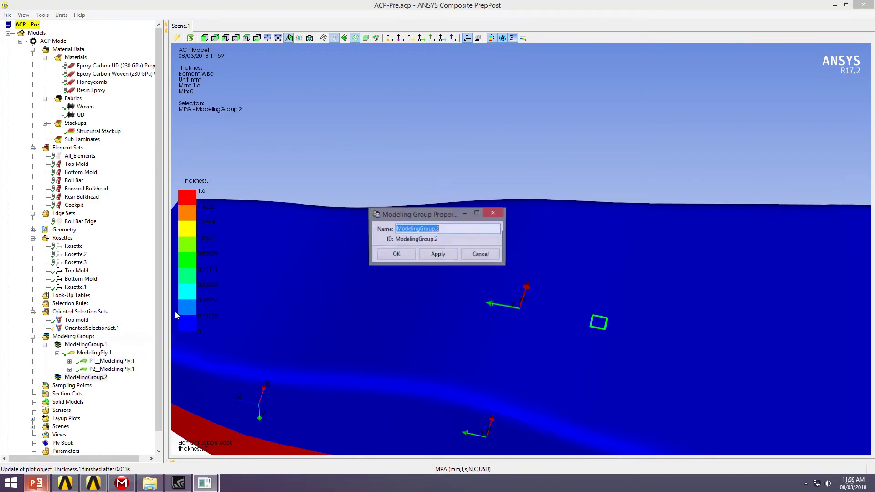
{"action": "left_click", "coordinate": [401, 254]}
{"action": "right_click", "coordinate": [102, 378]}
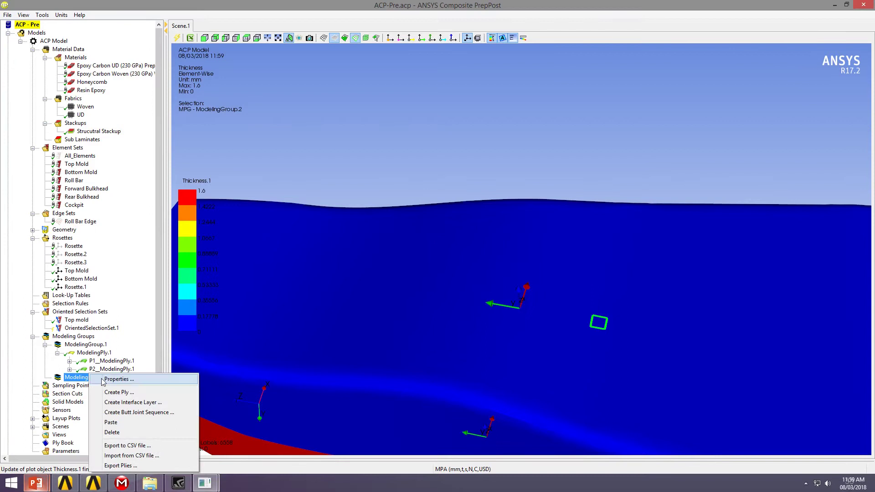
{"action": "left_click", "coordinate": [137, 393]}
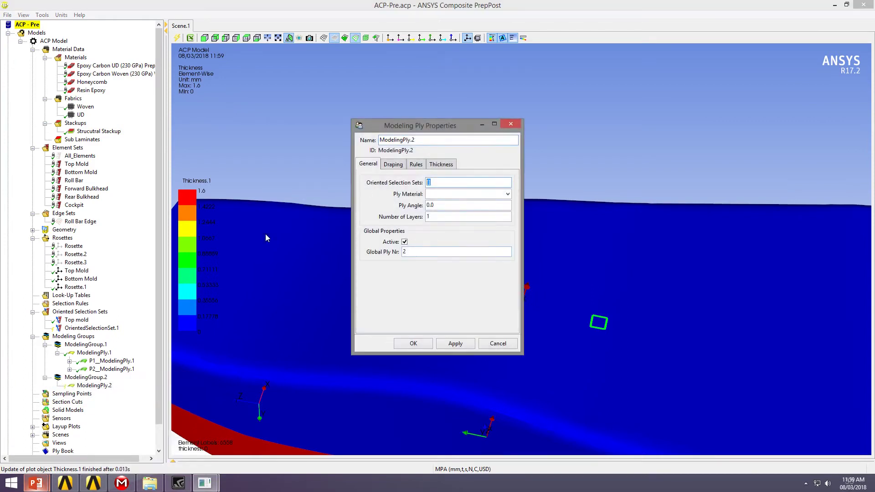
{"action": "left_click", "coordinate": [87, 328]}
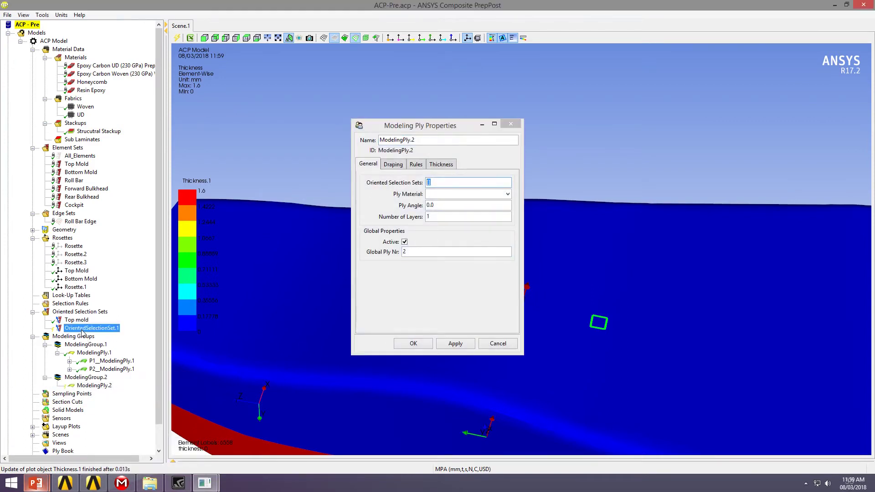
Step: Give the bottom mold's ply the Strucutral Stackup material with 2 layers, accept it and dismiss the update warning
{"action": "left_click", "coordinate": [508, 195]}
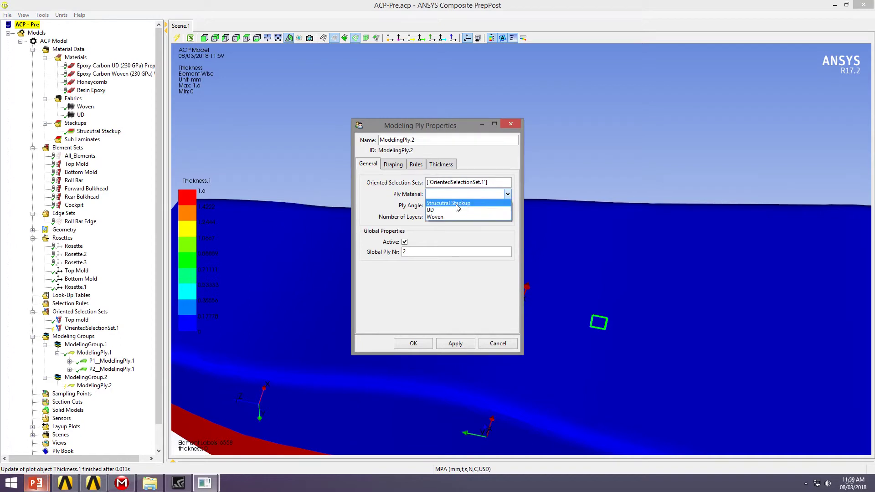
{"action": "left_click", "coordinate": [457, 208]}
{"action": "left_click", "coordinate": [436, 206]}
{"action": "key", "text": "Tab"}
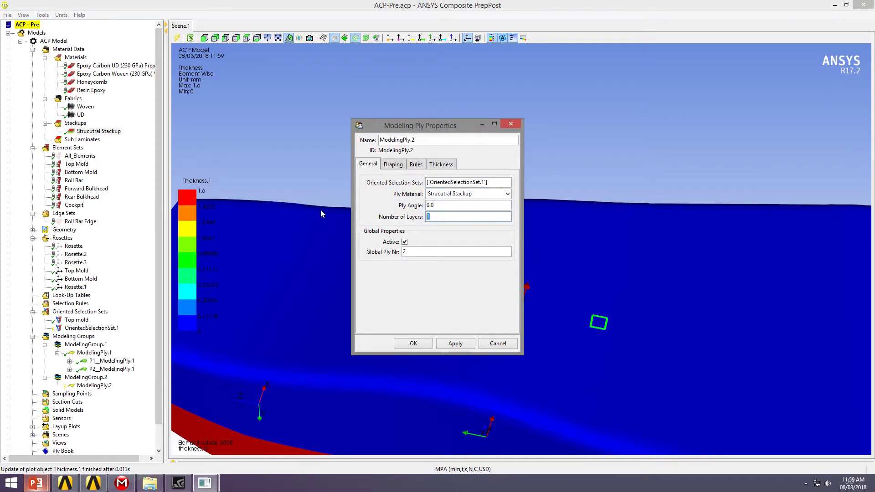
{"action": "type", "text": "2"}
{"action": "left_click", "coordinate": [455, 343]}
{"action": "left_click", "coordinate": [413, 343]}
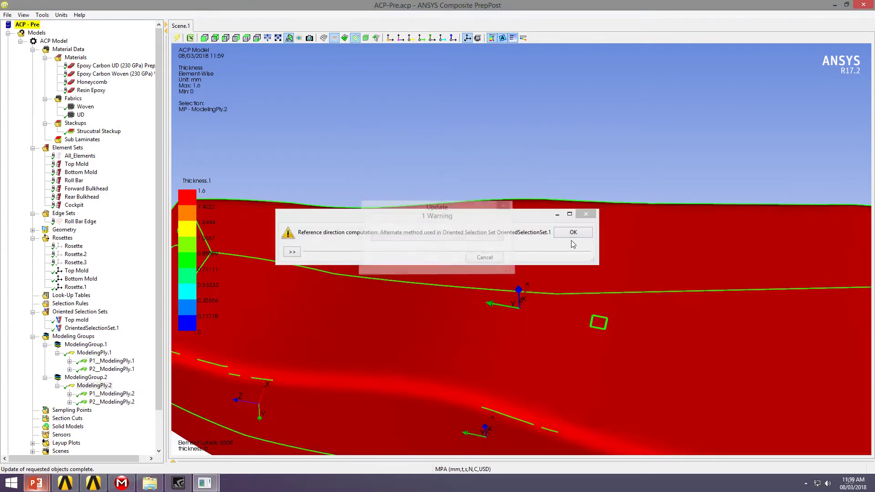
{"action": "left_click", "coordinate": [572, 233]}
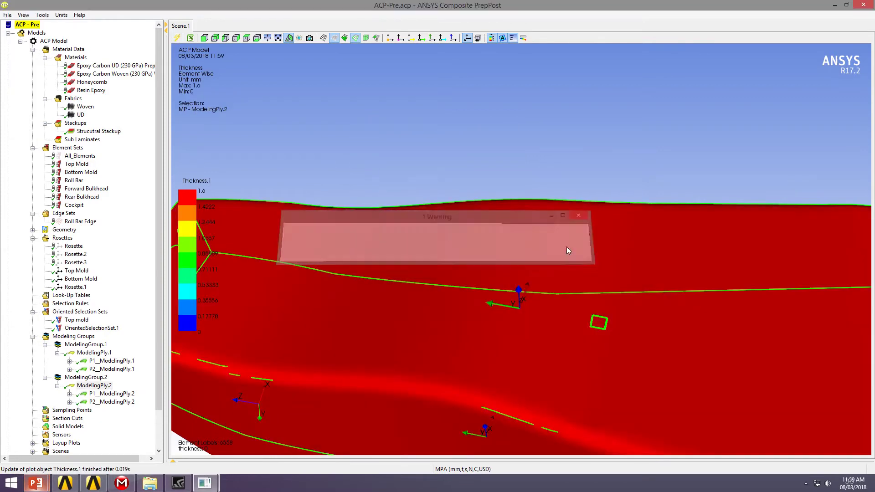
Step: Examine the thickness plot on both molds, and display the bottom ply's fiber directions to inspect them along the chassis floor
{"action": "scroll", "coordinate": [520, 235], "scroll_direction": "up", "scroll_amount": 3}
{"action": "scroll", "coordinate": [520, 235], "scroll_direction": "down", "scroll_amount": 10}
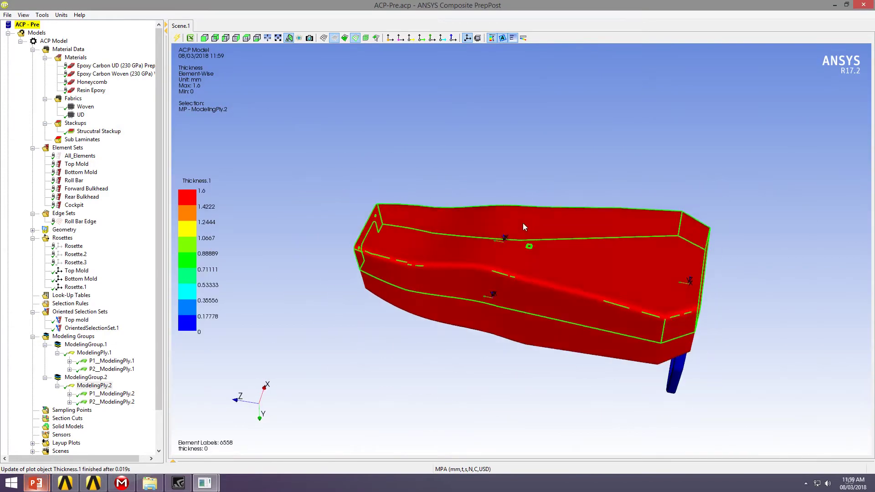
{"action": "middle_click_drag", "start_coordinate": [523, 222], "coordinate": [444, 401]}
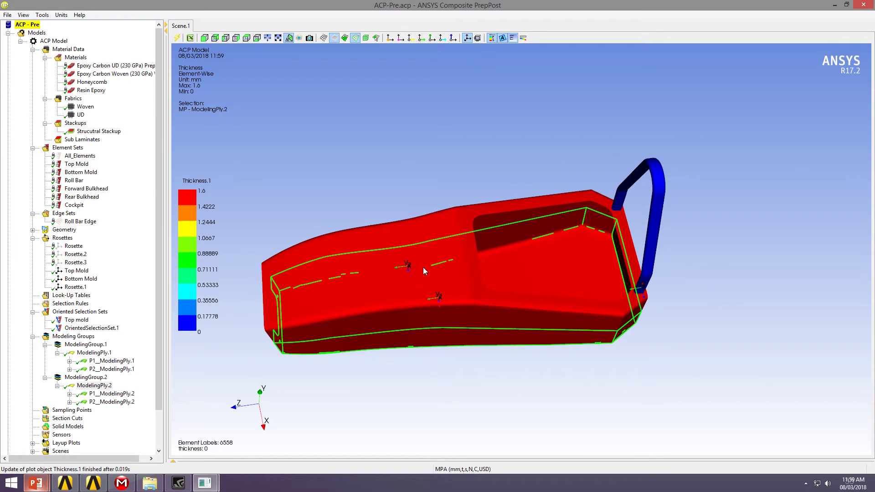
{"action": "scroll", "coordinate": [423, 267], "scroll_direction": "up", "scroll_amount": 3}
{"action": "middle_click_drag", "start_coordinate": [348, 262], "coordinate": [443, 241], "text": "ctrl"}
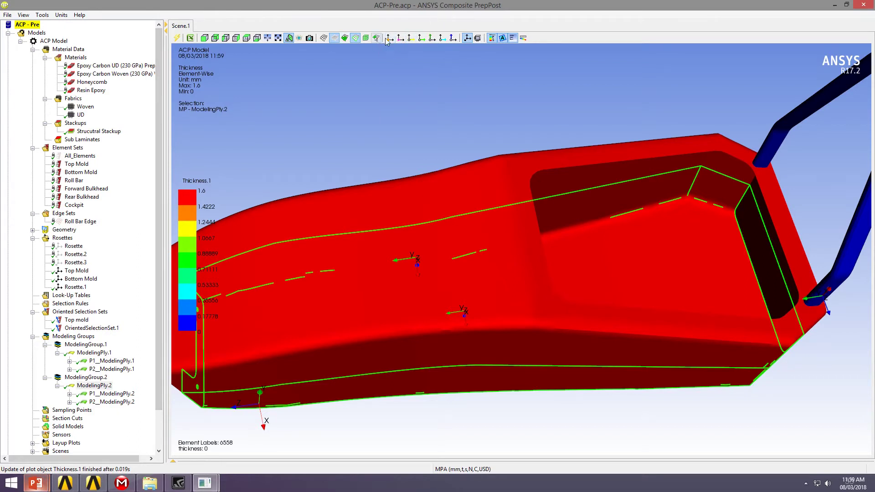
{"action": "left_click", "coordinate": [421, 39]}
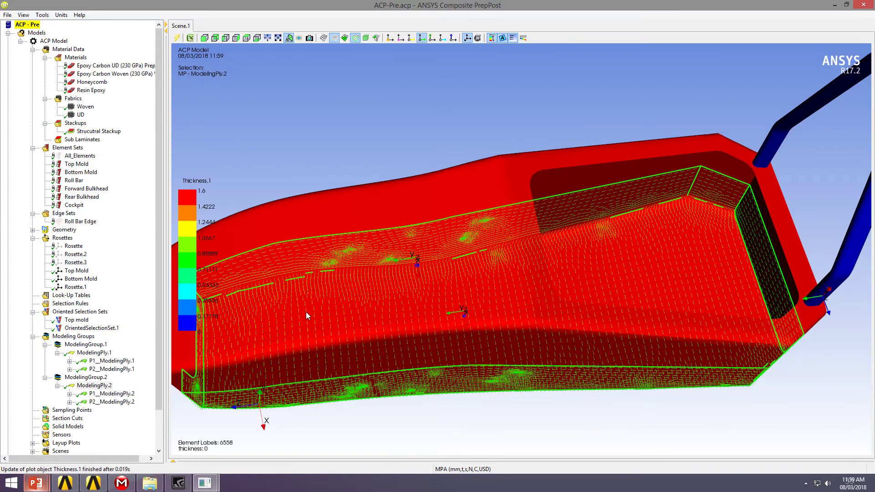
{"action": "middle_click_drag", "start_coordinate": [410, 291], "coordinate": [406, 213]}
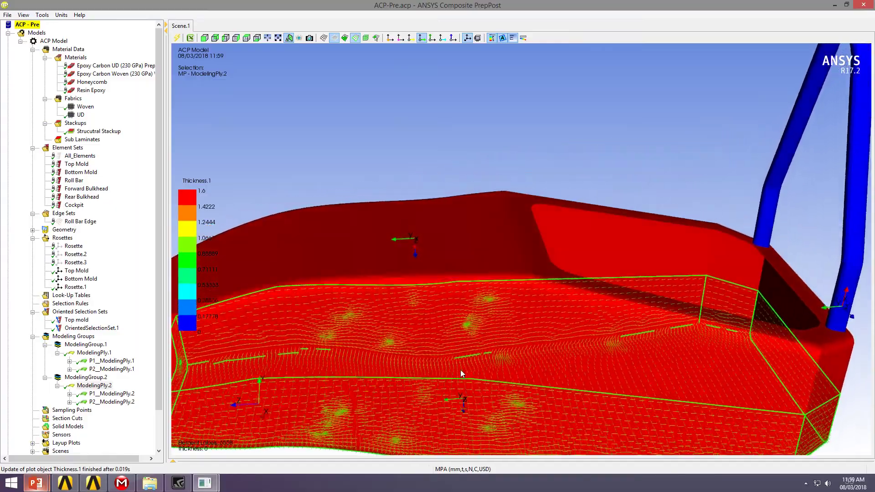
{"action": "middle_click_drag", "start_coordinate": [461, 371], "coordinate": [531, 257]}
{"action": "scroll", "coordinate": [531, 258], "scroll_direction": "up", "scroll_amount": 5}
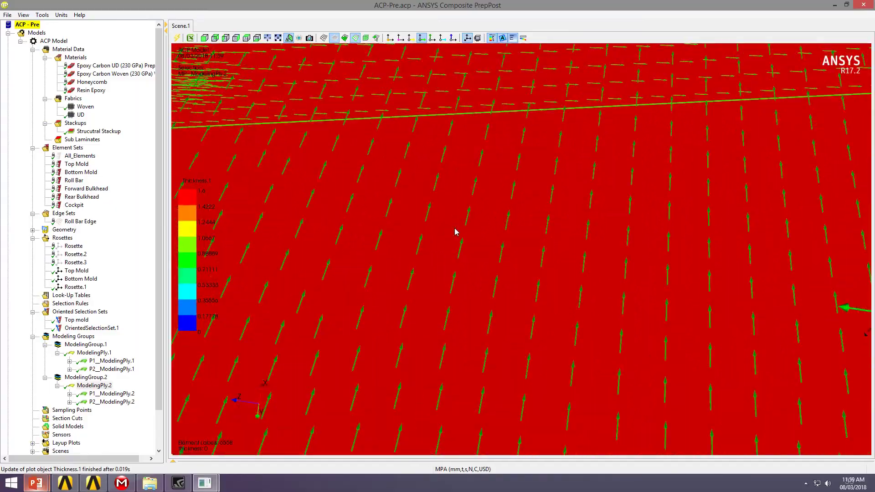
{"action": "scroll", "coordinate": [580, 293], "scroll_direction": "down", "scroll_amount": 5}
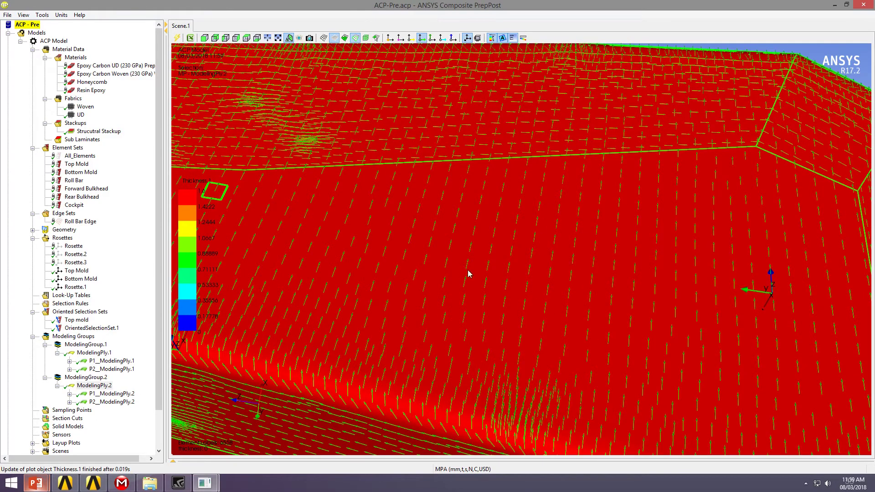
Step: Inspect the fiber directions along the chassis floor corner, and compare the top mold's modeling ply with the bottom mold's
{"action": "middle_click_drag", "start_coordinate": [488, 256], "coordinate": [539, 159], "text": "ctrl"}
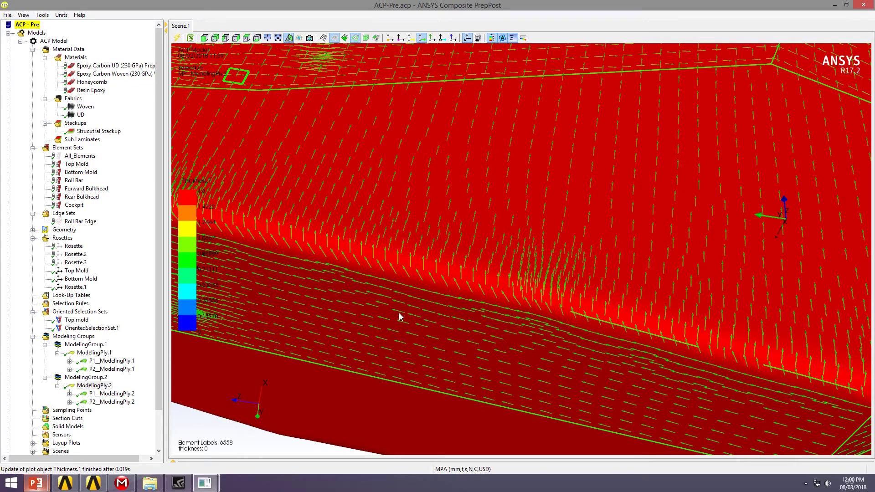
{"action": "scroll", "coordinate": [370, 340], "scroll_direction": "down", "scroll_amount": 5}
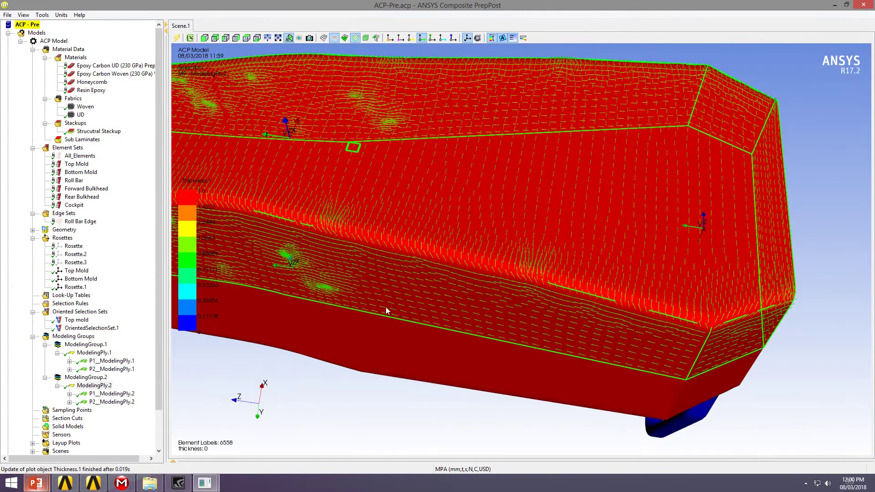
{"action": "scroll", "coordinate": [393, 206], "scroll_direction": "up", "scroll_amount": 2}
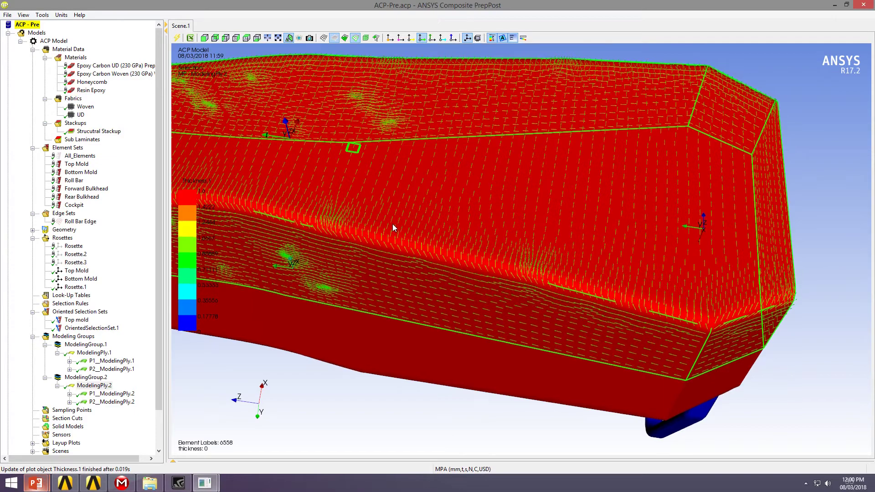
{"action": "middle_click_drag", "start_coordinate": [392, 223], "coordinate": [496, 251]}
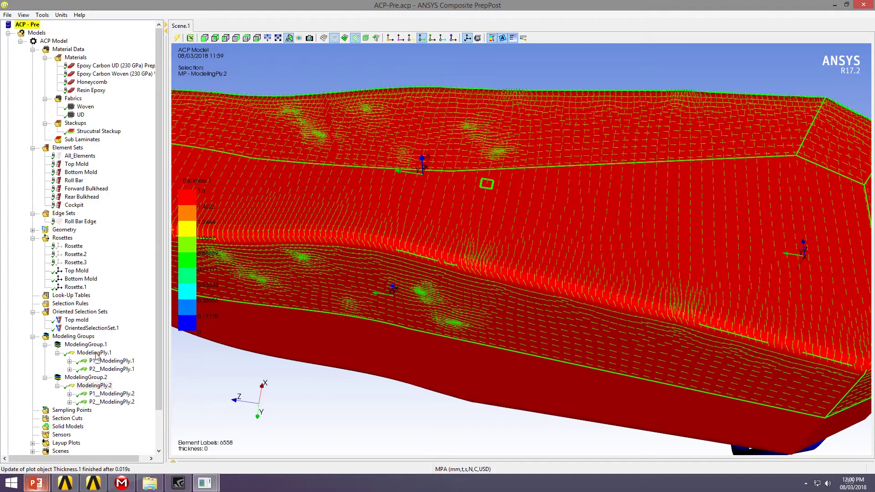
{"action": "left_click", "coordinate": [96, 354]}
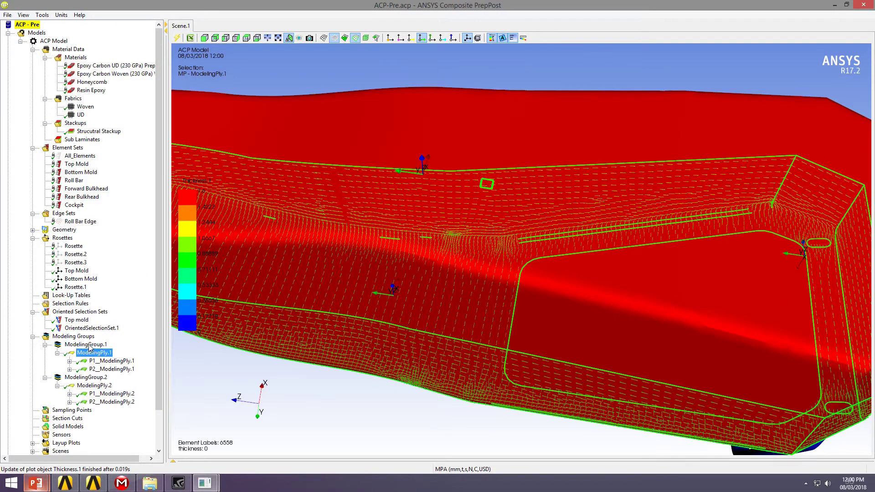
{"action": "left_click", "coordinate": [94, 378]}
{"action": "left_click", "coordinate": [94, 386]}
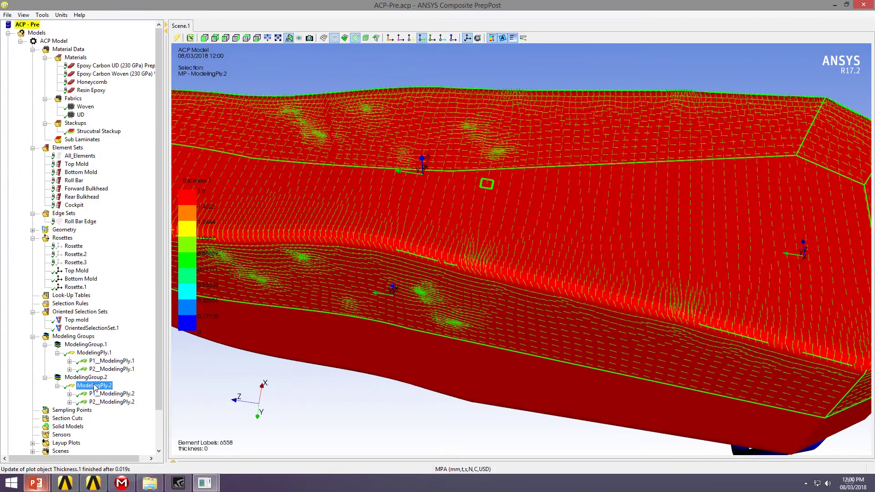
Step: Open the properties of ModelingPly.2 and set its draping type to Internal Draping
{"action": "left_click_drag", "start_coordinate": [314, 209], "coordinate": [542, 262]}
{"action": "double_click", "coordinate": [96, 386]}
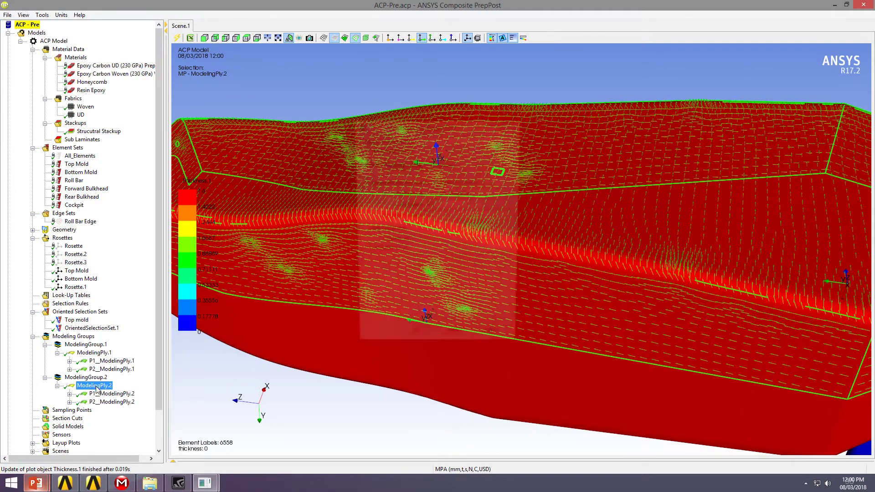
{"action": "left_click_drag", "start_coordinate": [470, 126], "coordinate": [712, 173]}
{"action": "left_click", "coordinate": [640, 212]}
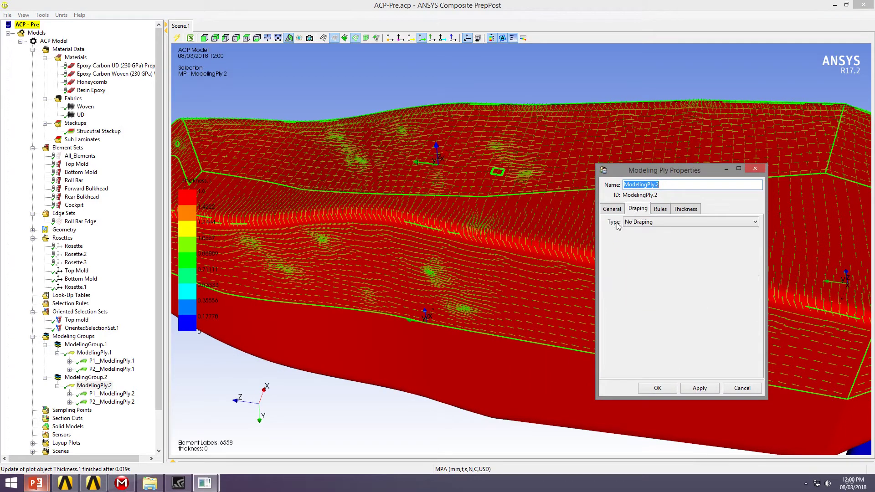
{"action": "left_click", "coordinate": [683, 224]}
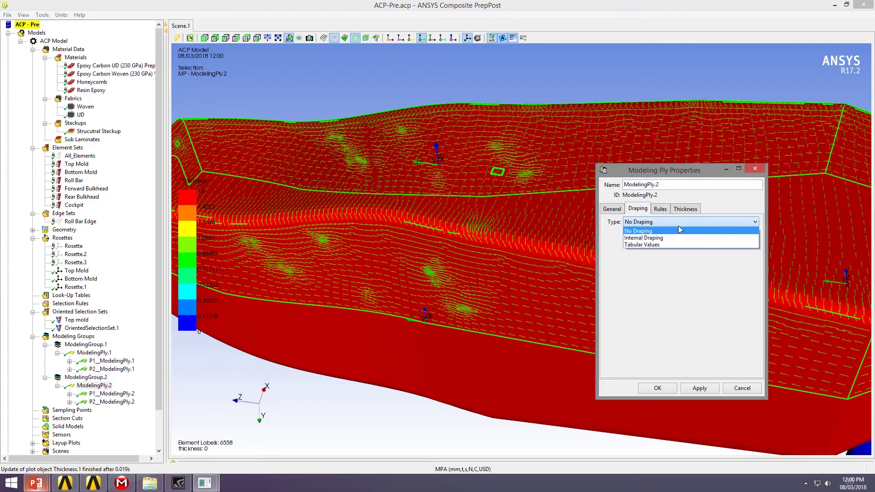
{"action": "left_click", "coordinate": [669, 236]}
Step: Disable the ply's thickness correction, pick a draping seed point on the chassis floor at (-16.3083, 35.0000, -1623.9307), and accept the update
{"action": "middle_click_drag", "start_coordinate": [495, 250], "coordinate": [291, 248]}
{"action": "scroll", "coordinate": [372, 239], "scroll_direction": "up", "scroll_amount": 1}
{"action": "scroll", "coordinate": [373, 239], "scroll_direction": "down", "scroll_amount": 3}
{"action": "left_click_drag", "start_coordinate": [379, 239], "coordinate": [318, 228]}
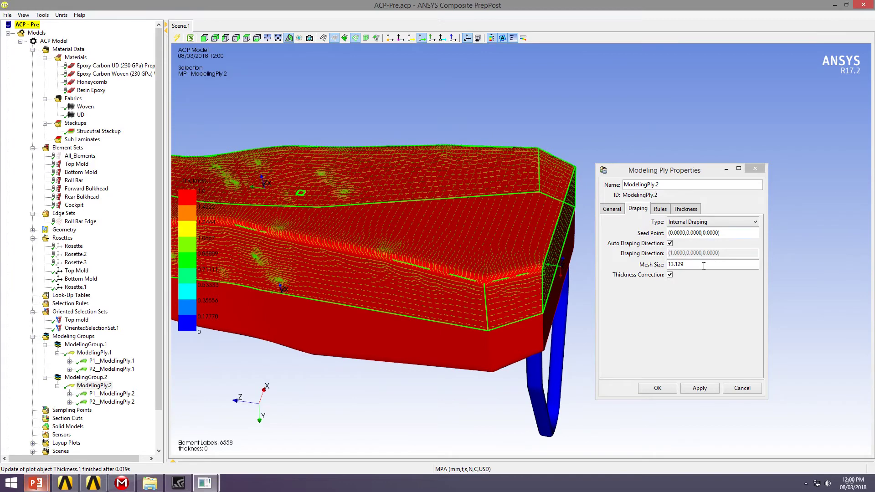
{"action": "left_click", "coordinate": [670, 274]}
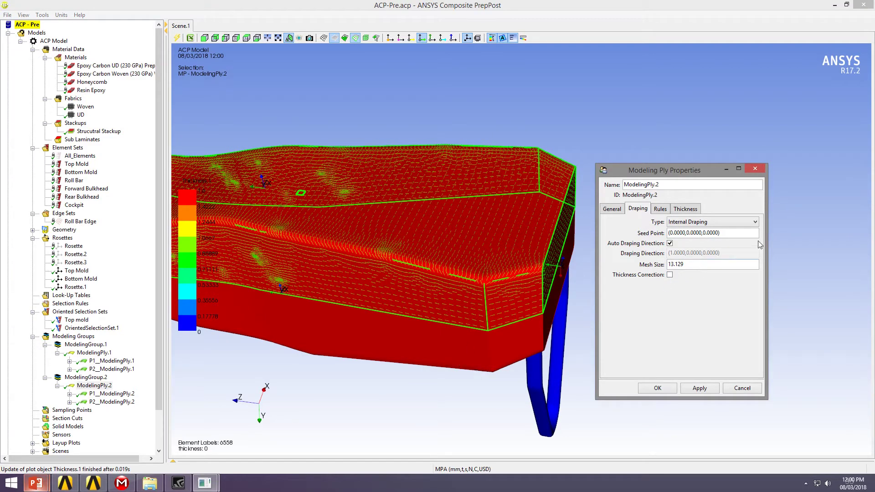
{"action": "left_click_drag", "start_coordinate": [741, 233], "coordinate": [530, 227]}
{"action": "left_click", "coordinate": [459, 204]}
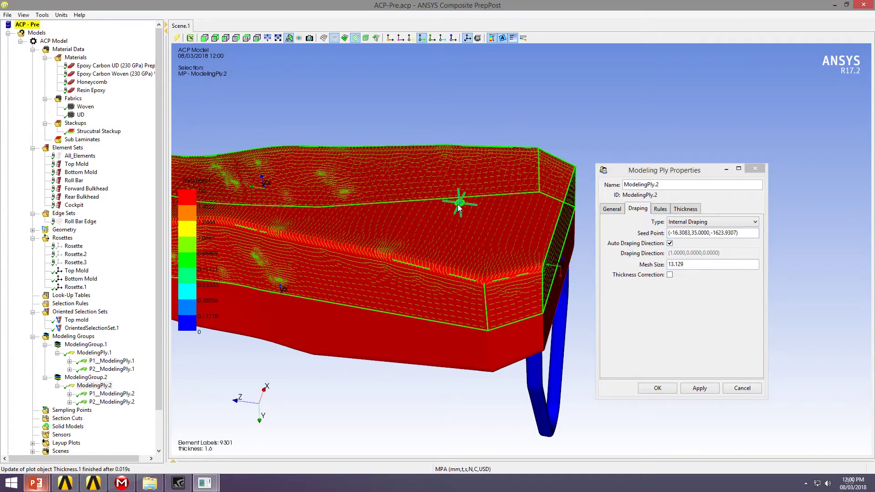
{"action": "left_click", "coordinate": [699, 388]}
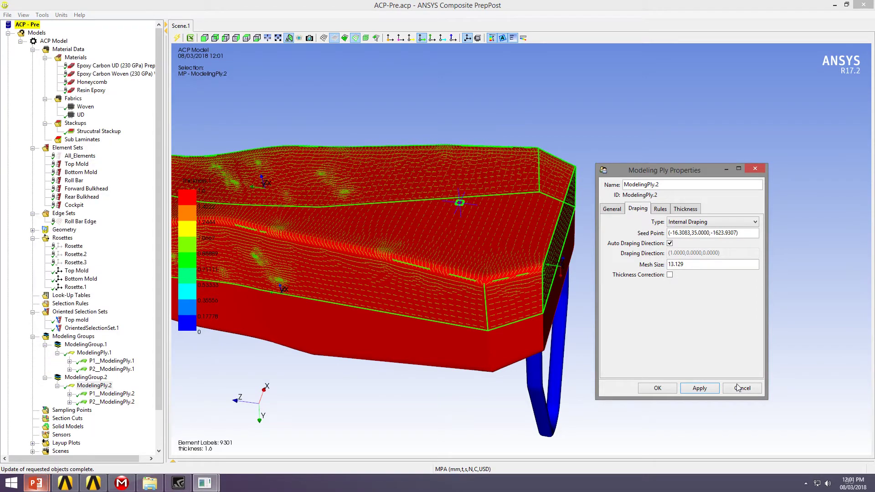
{"action": "left_click", "coordinate": [670, 389]}
Step: Display the draped fiber directions for P1__ModelingPly.2 and compare them with the undraped directions along the floor and side corner
{"action": "middle_click_drag", "start_coordinate": [403, 281], "coordinate": [476, 326], "text": "ctrl"}
{"action": "scroll", "coordinate": [476, 327], "scroll_direction": "up", "scroll_amount": 2}
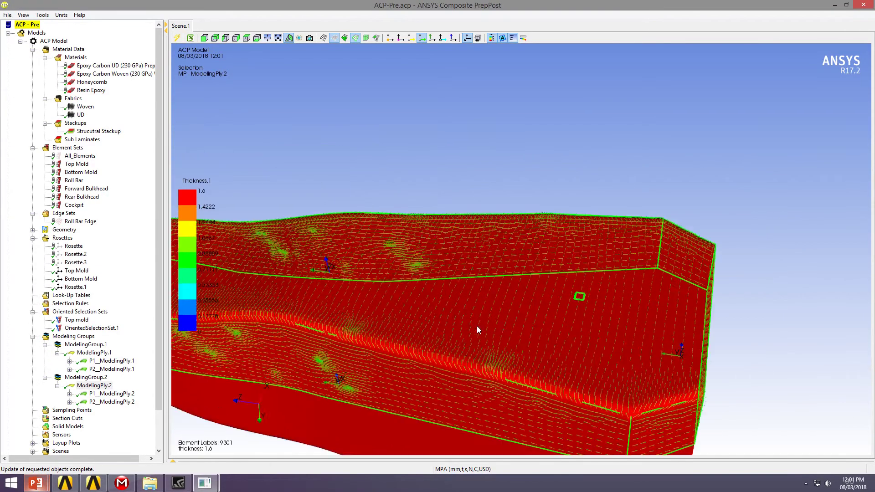
{"action": "scroll", "coordinate": [477, 326], "scroll_direction": "up", "scroll_amount": 6}
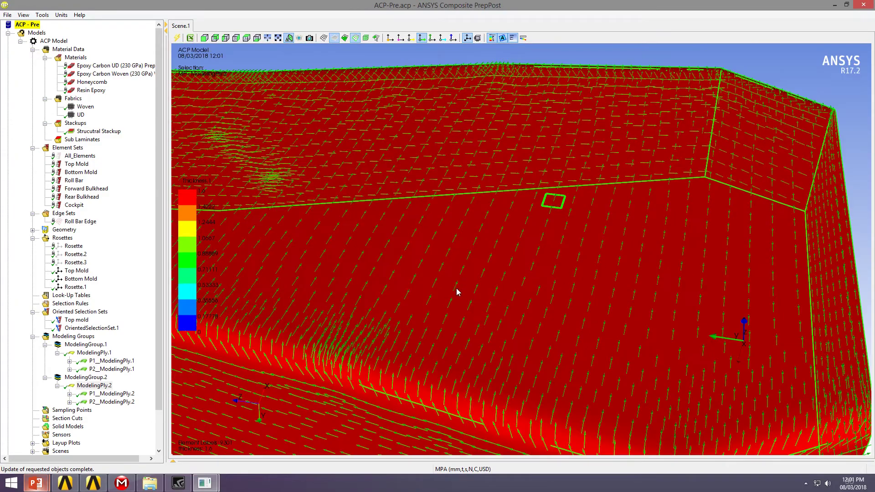
{"action": "left_click", "coordinate": [442, 38]}
{"action": "left_click", "coordinate": [107, 362]}
{"action": "left_click", "coordinate": [110, 394]}
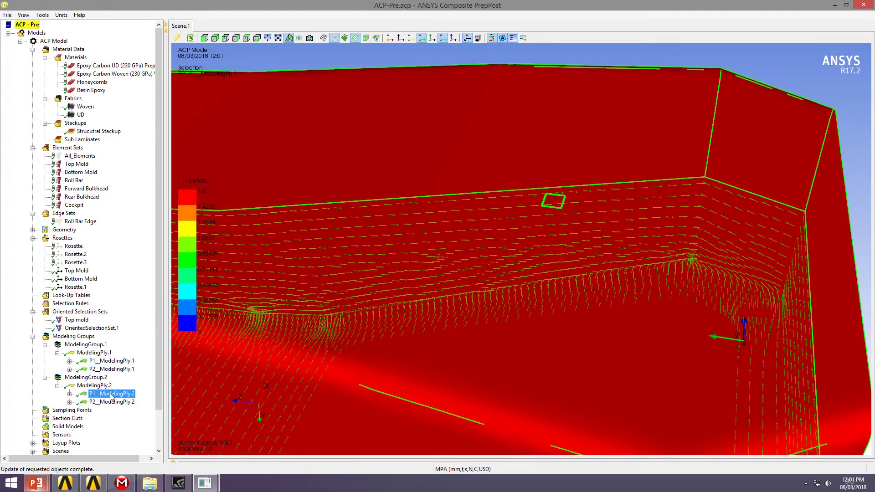
{"action": "scroll", "coordinate": [516, 298], "scroll_direction": "down", "scroll_amount": 2}
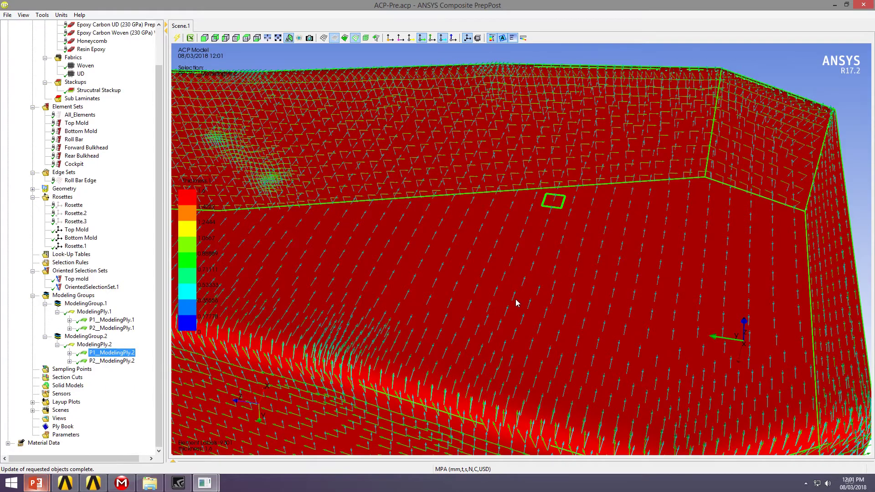
{"action": "middle_click_drag", "start_coordinate": [516, 299], "coordinate": [481, 305]}
{"action": "scroll", "coordinate": [498, 297], "scroll_direction": "up", "scroll_amount": 5}
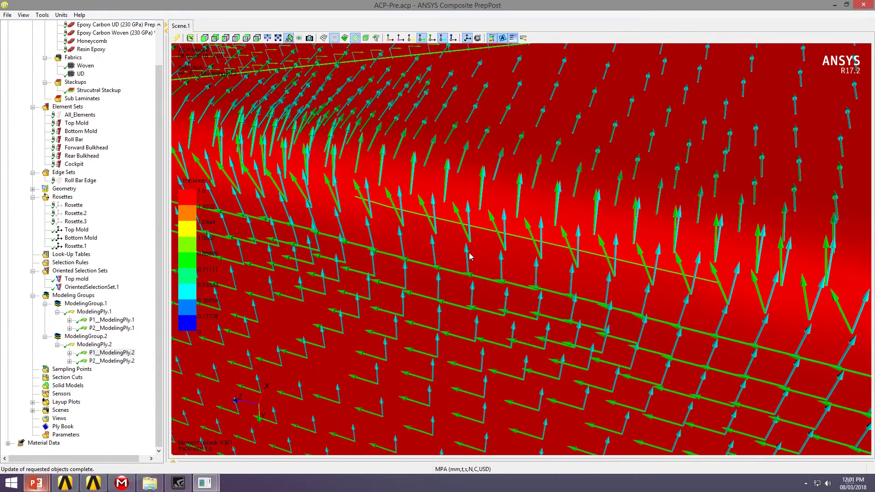
{"action": "scroll", "coordinate": [462, 265], "scroll_direction": "down", "scroll_amount": 2}
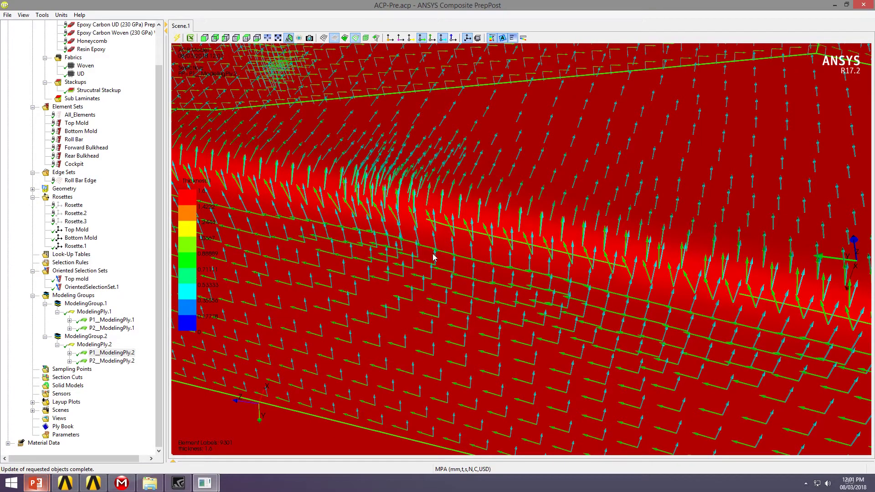
{"action": "mouse_move", "coordinate": [433, 254]}
{"action": "middle_mouse_down"}
{"action": "mouse_move", "coordinate": [355, 261]}
{"action": "mouse_move", "coordinate": [411, 233]}
{"action": "mouse_move", "coordinate": [444, 261]}
{"action": "middle_mouse_up"}
{"action": "scroll", "coordinate": [443, 264], "scroll_direction": "up", "scroll_amount": 2}
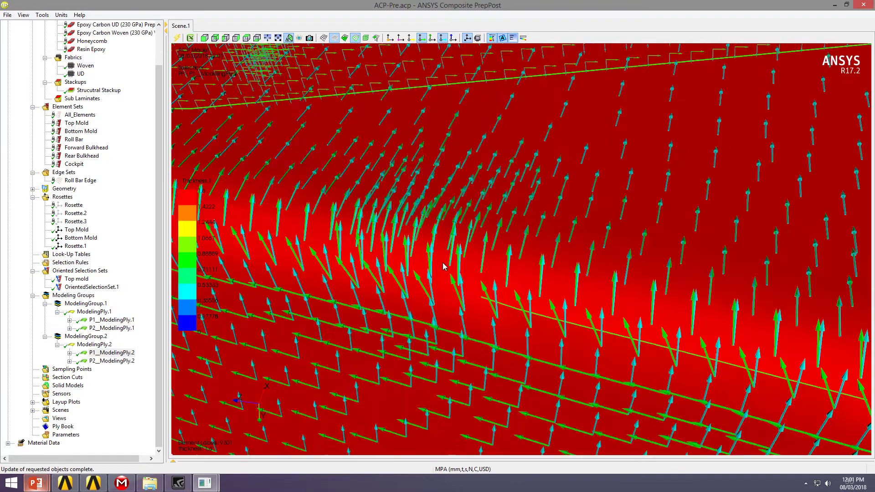
{"action": "scroll", "coordinate": [474, 262], "scroll_direction": "down", "scroll_amount": 5}
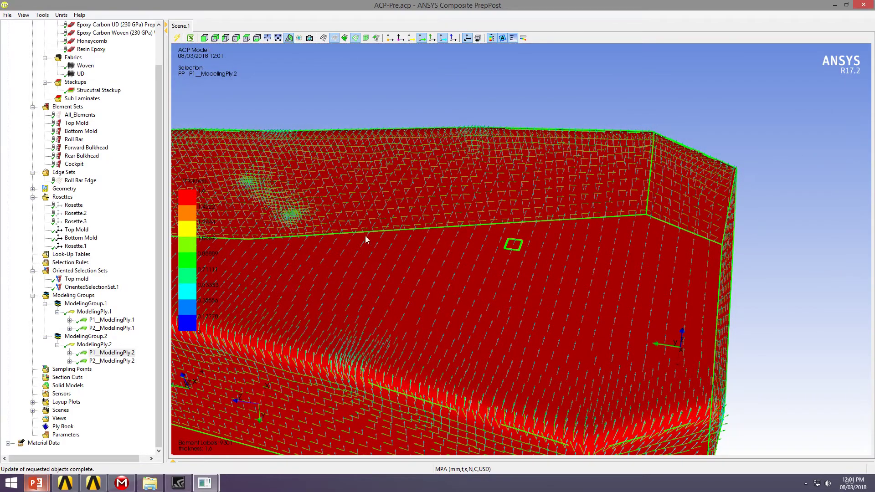
Step: Hide the undraped fiber directions and examine only the draped ones over the whole bottom mold
{"action": "left_click", "coordinate": [422, 38]}
{"action": "left_click", "coordinate": [440, 41]}
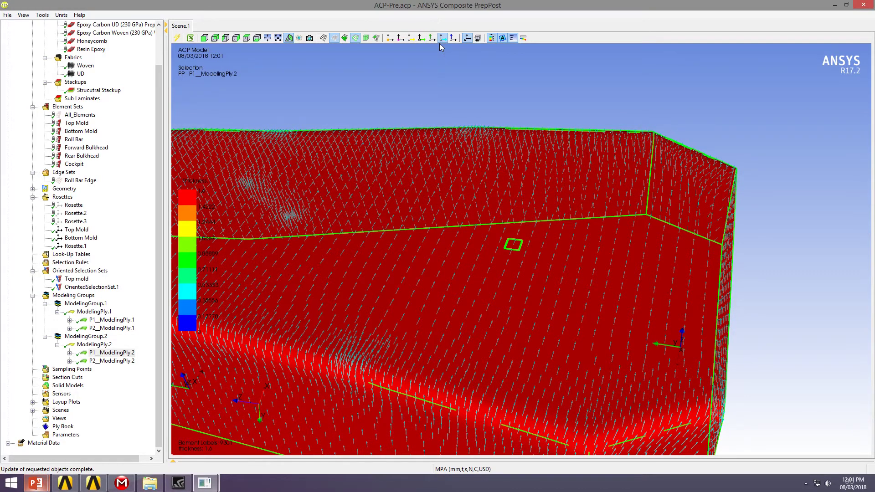
{"action": "left_click_drag", "start_coordinate": [458, 124], "coordinate": [638, 170]}
{"action": "scroll", "coordinate": [635, 177], "scroll_direction": "down", "scroll_amount": 5}
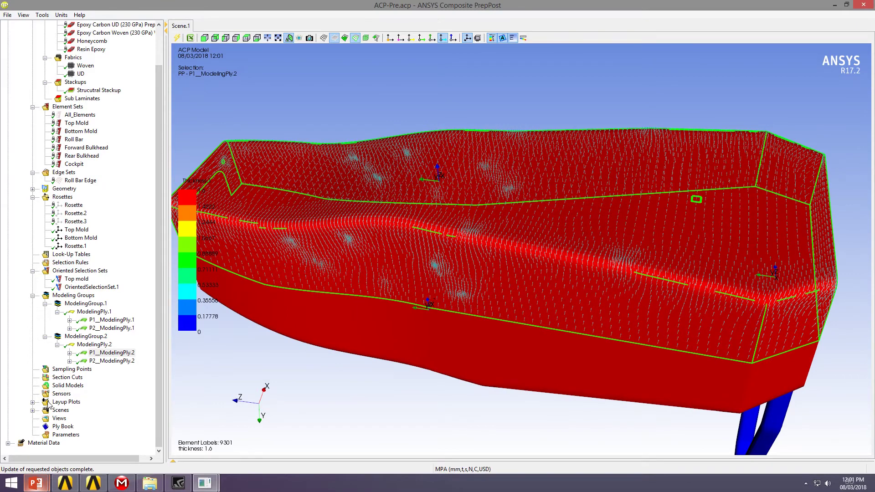
Step: Show the DrapingMesh.1 layup plot and select P1__ModelingPly.2 to view its flat wrap outline around the chassis
{"action": "left_click", "coordinate": [33, 403]}
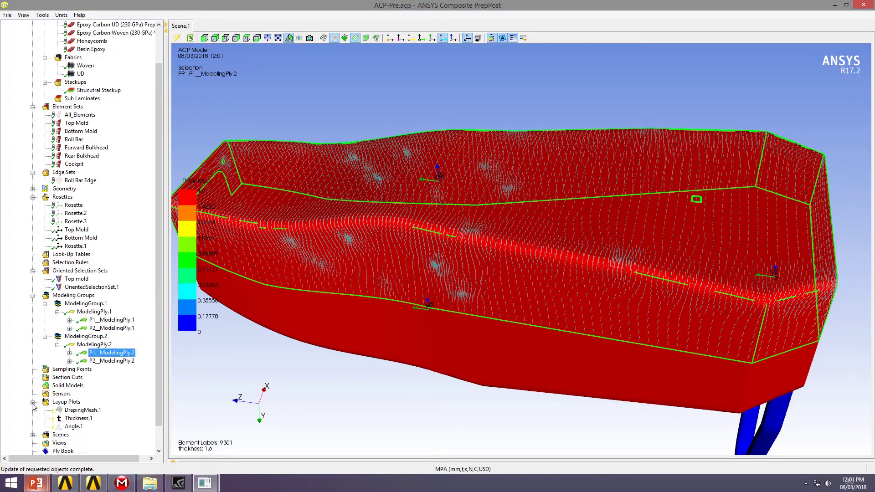
{"action": "right_click", "coordinate": [84, 412]}
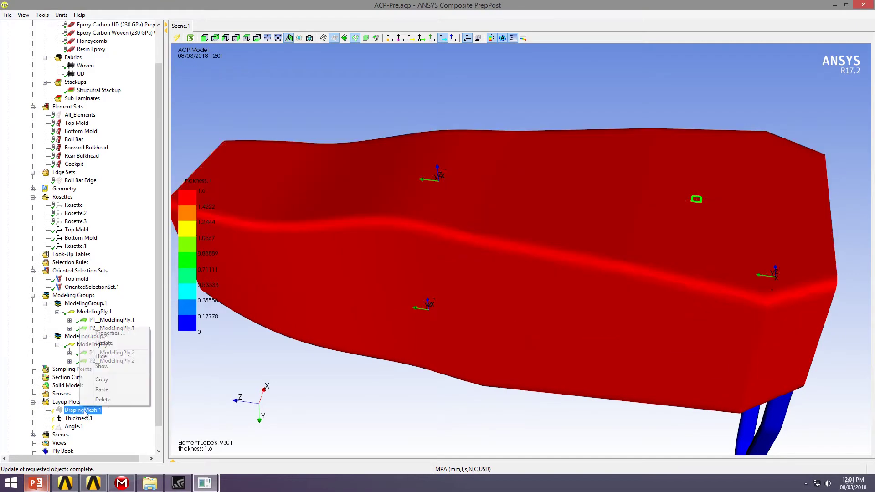
{"action": "left_click", "coordinate": [108, 363]}
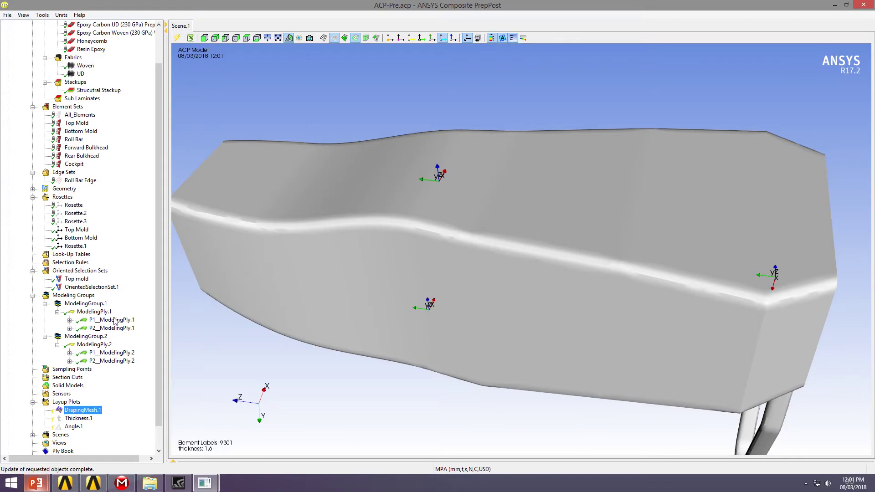
{"action": "left_click", "coordinate": [109, 352]}
{"action": "scroll", "coordinate": [408, 241], "scroll_direction": "up", "scroll_amount": 3}
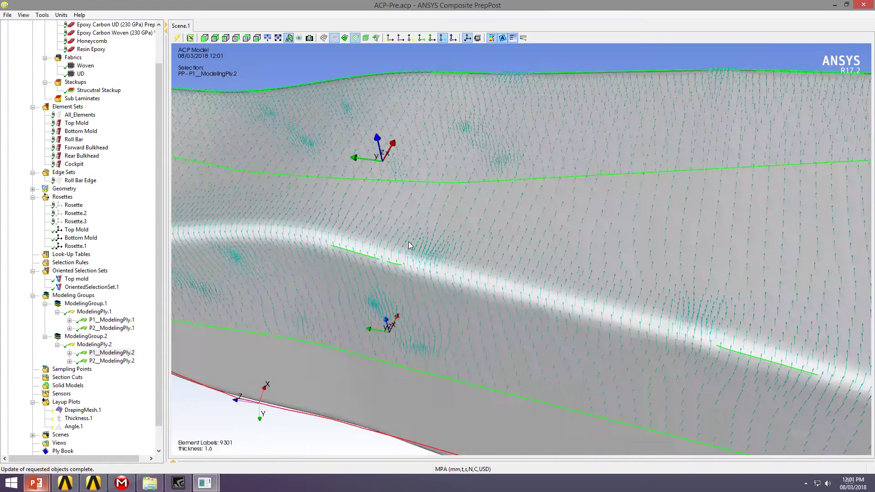
{"action": "scroll", "coordinate": [408, 242], "scroll_direction": "down", "scroll_amount": 5}
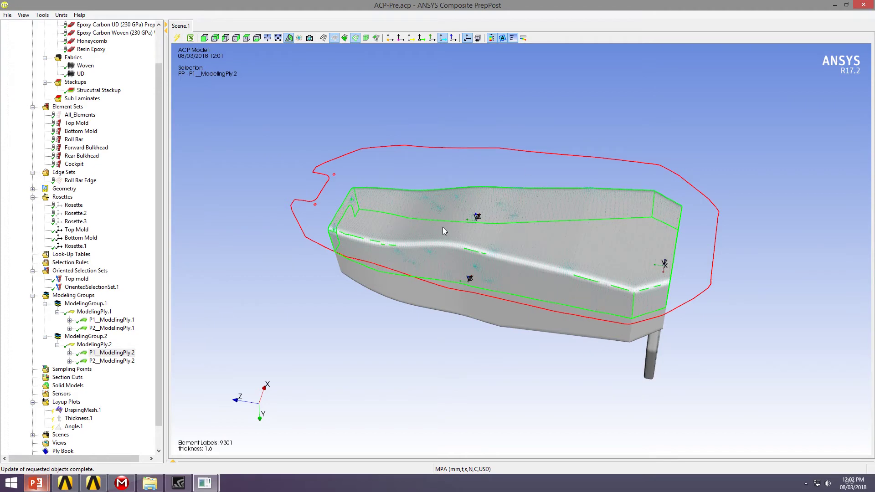
{"action": "middle_click_drag", "start_coordinate": [477, 221], "coordinate": [559, 173]}
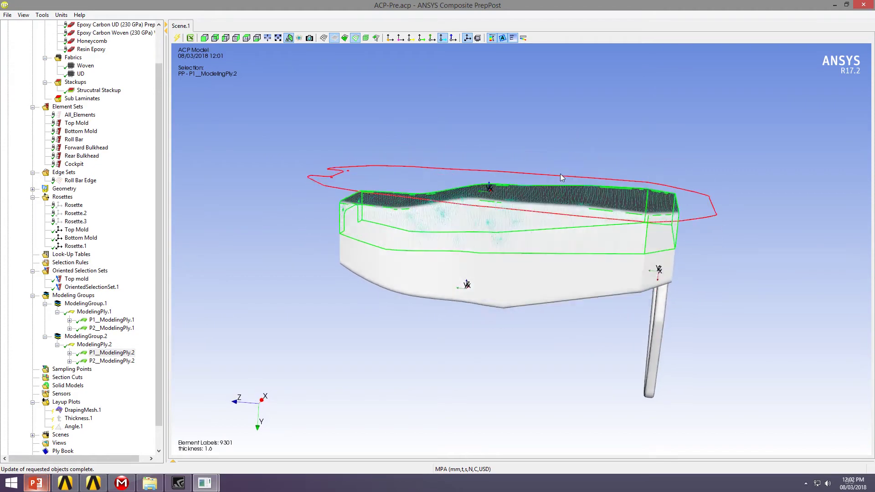
Step: Look at the flat wrap DXF export for P1__ModelingPly.2 and leave it without saving
{"action": "right_click", "coordinate": [130, 354]}
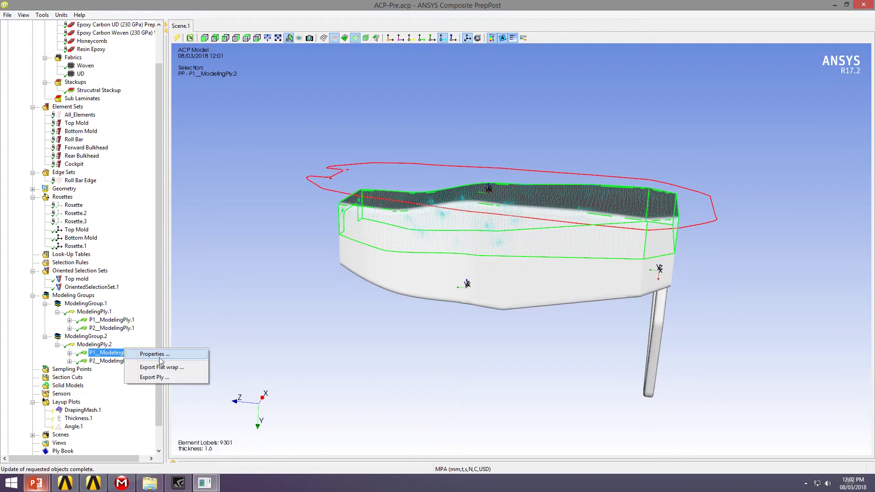
{"action": "left_click", "coordinate": [184, 367]}
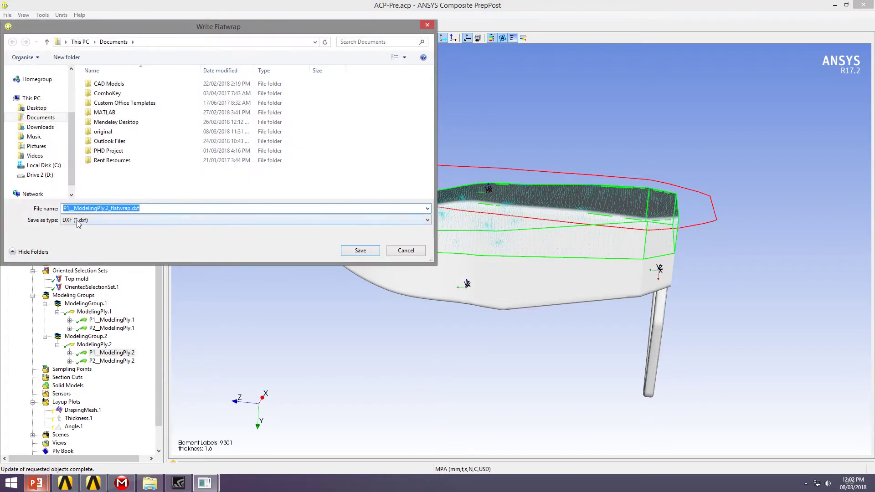
{"action": "left_click", "coordinate": [413, 252]}
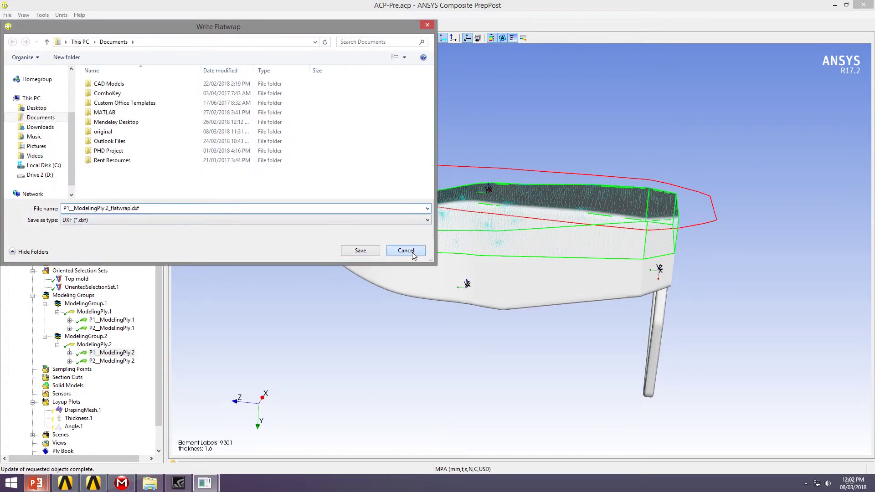
Step: Examine the flat wrap outline against the bottom mold from several angles, and collapse the layup plots
{"action": "middle_click_drag", "start_coordinate": [472, 237], "coordinate": [534, 290]}
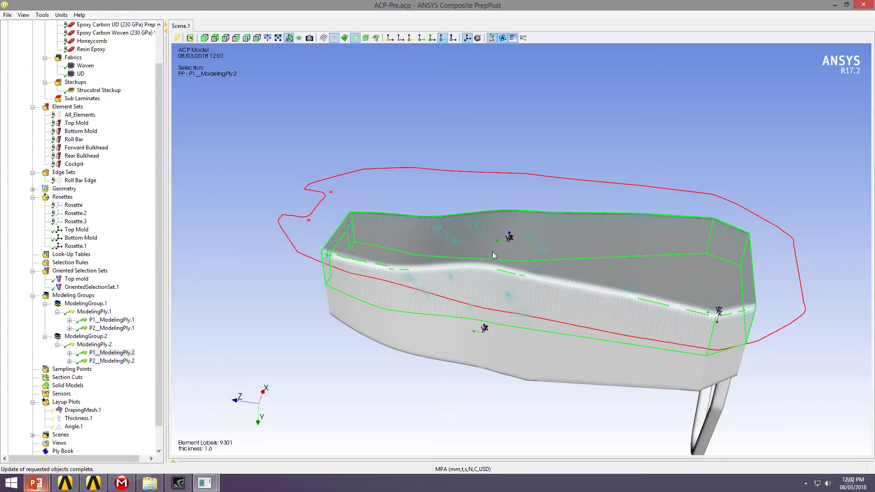
{"action": "middle_click_drag", "start_coordinate": [501, 342], "coordinate": [374, 322]}
{"action": "mouse_move", "coordinate": [661, 272]}
{"action": "middle_mouse_down"}
{"action": "mouse_move", "coordinate": [632, 291]}
{"action": "mouse_move", "coordinate": [671, 278]}
{"action": "middle_mouse_up"}
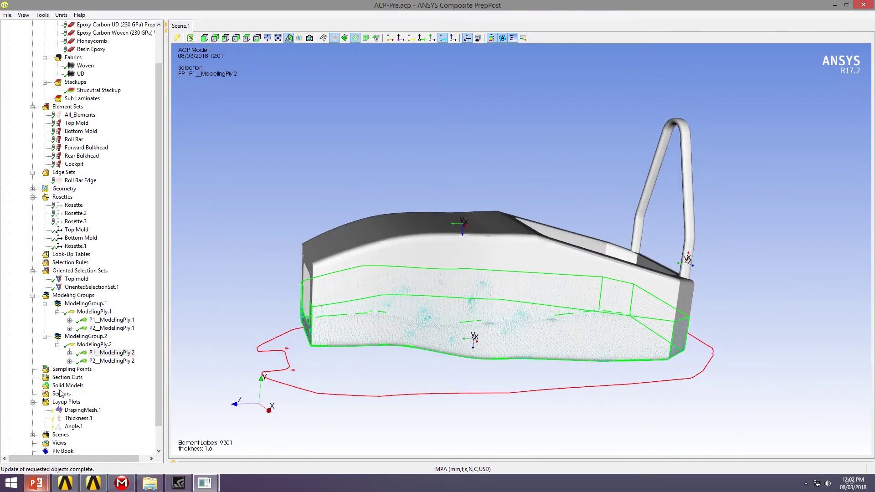
{"action": "left_click", "coordinate": [33, 402]}
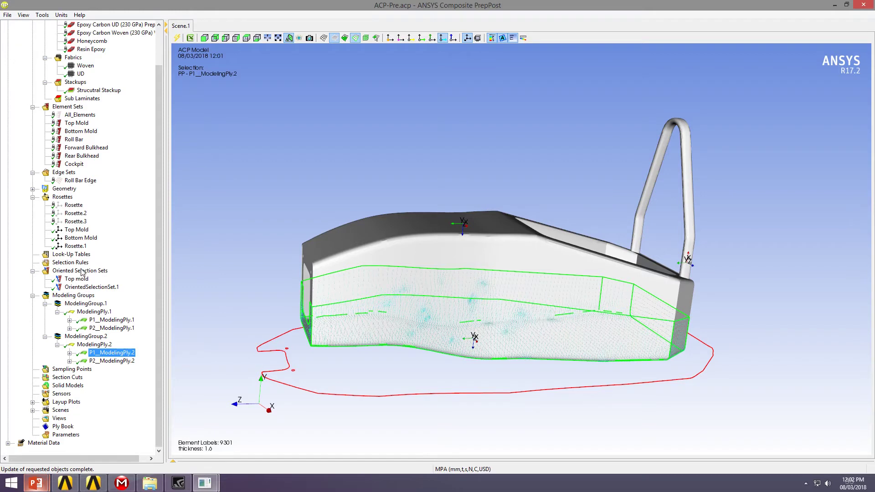
Step: Create an oriented selection set for the Roll Bar element set, with its orientation point on the tube near its base beside Rosette.1
{"action": "right_click", "coordinate": [82, 271]}
{"action": "left_click", "coordinate": [128, 272]}
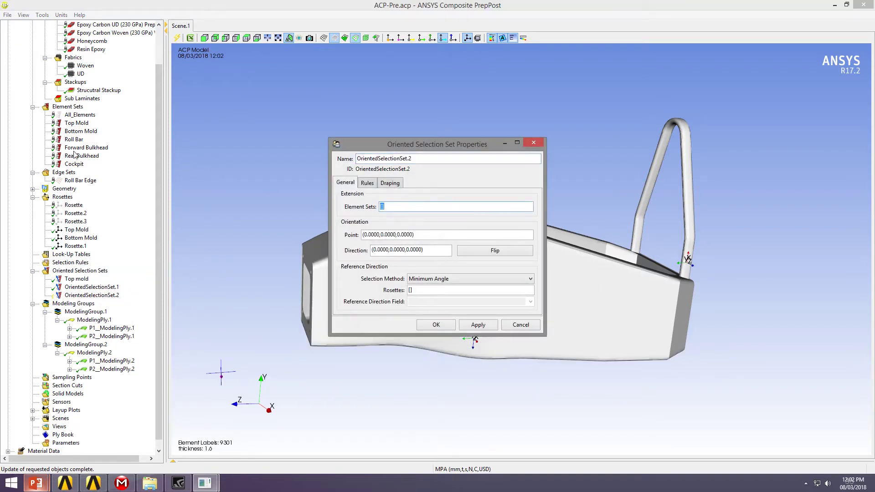
{"action": "left_click", "coordinate": [74, 140]}
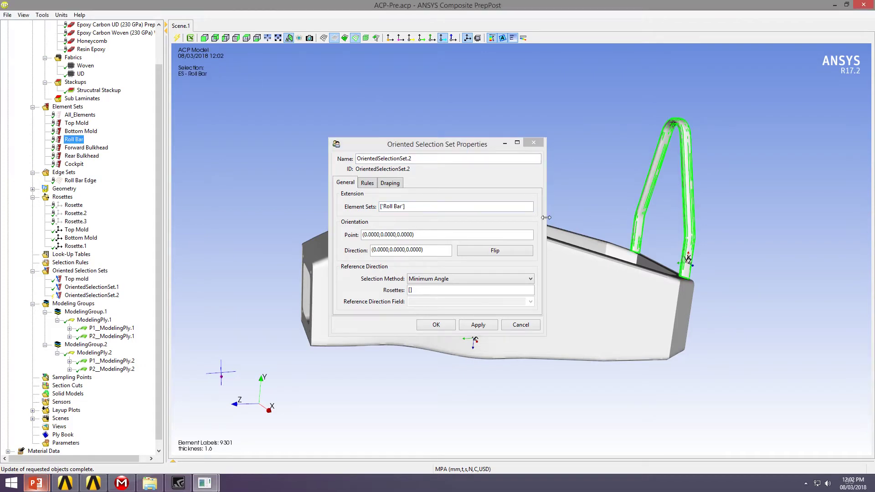
{"action": "left_click", "coordinate": [429, 234]}
{"action": "middle_click_drag", "start_coordinate": [702, 274], "coordinate": [654, 277]}
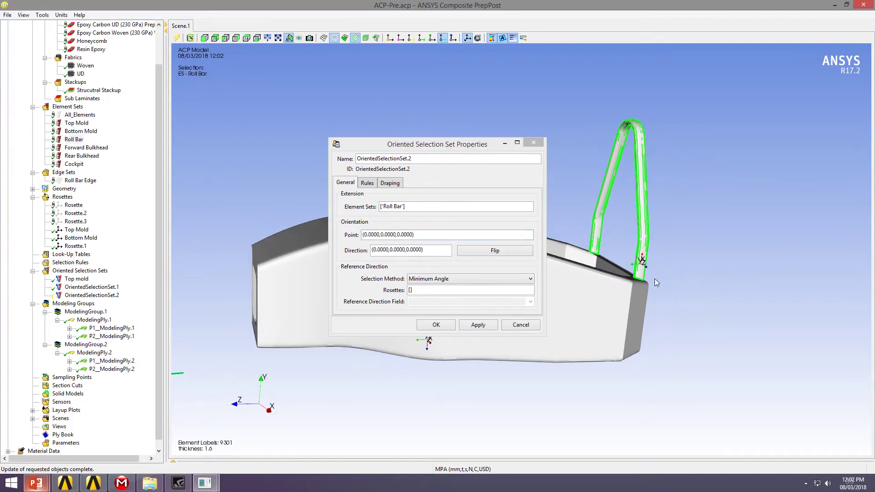
{"action": "scroll", "coordinate": [654, 277], "scroll_direction": "up", "scroll_amount": 4}
{"action": "middle_click_drag", "start_coordinate": [779, 269], "coordinate": [701, 287]}
{"action": "scroll", "coordinate": [702, 288], "scroll_direction": "up", "scroll_amount": 3}
{"action": "middle_click_drag", "start_coordinate": [829, 338], "coordinate": [708, 322]}
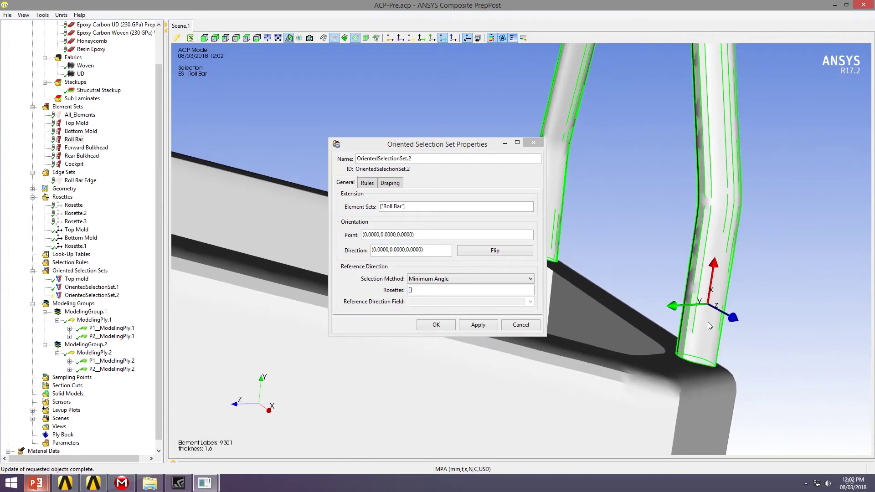
{"action": "left_click", "coordinate": [709, 329]}
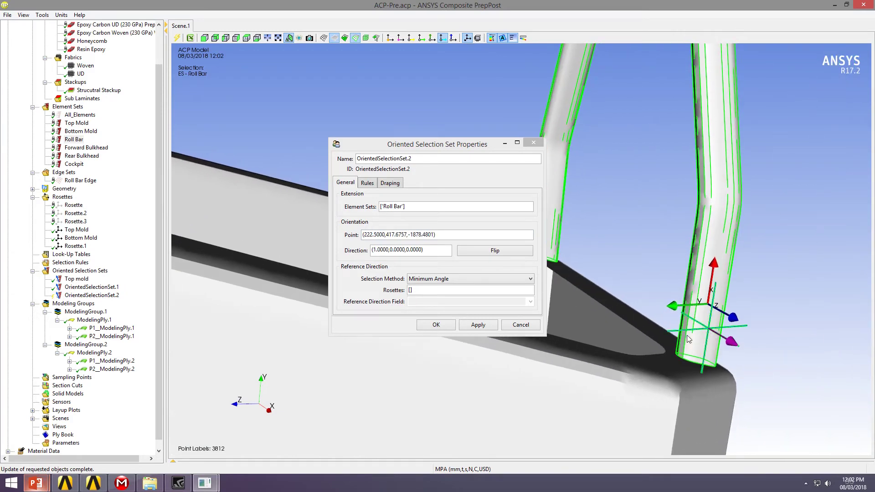
Step: Flip the roll bar selection set's orientation to (-1, 0, 0) and assign Rosette.1 as its reference direction
{"action": "left_click", "coordinate": [495, 251]}
{"action": "left_click", "coordinate": [439, 290]}
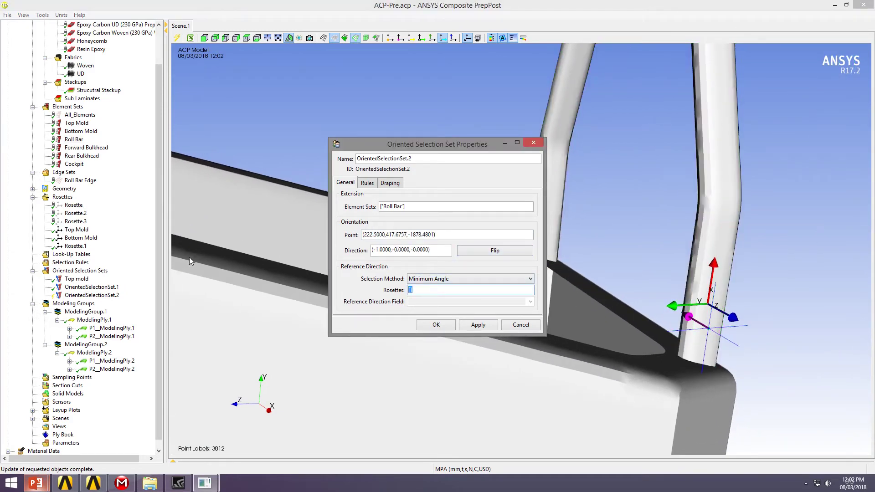
{"action": "left_click", "coordinate": [72, 246]}
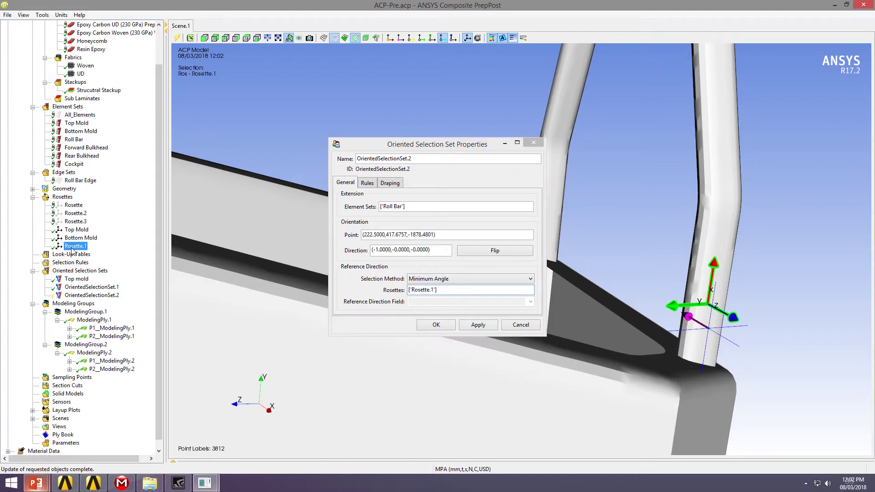
{"action": "left_click", "coordinate": [436, 324]}
Step: Add a third modeling group, keeping its default name ModelingGroup.3
{"action": "right_click", "coordinate": [74, 305]}
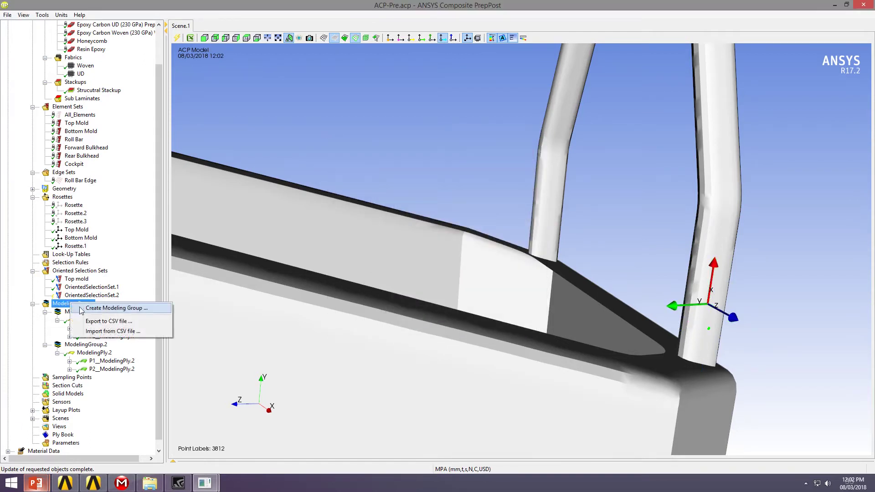
{"action": "left_click", "coordinate": [105, 308]}
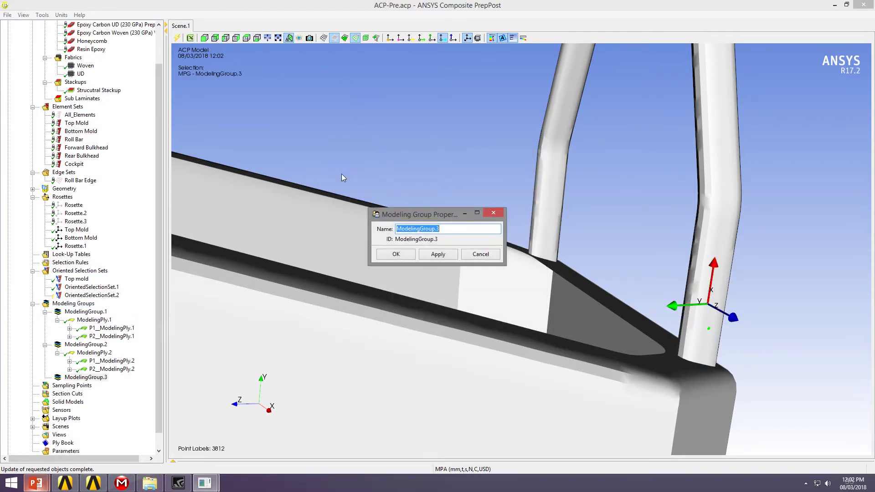
{"action": "left_click", "coordinate": [413, 254]}
Step: Create a ply in ModelingGroup.3 on OrientedSelectionSet.2, using UD material at a ply angle of 0.0 with four layers
{"action": "right_click", "coordinate": [85, 379]}
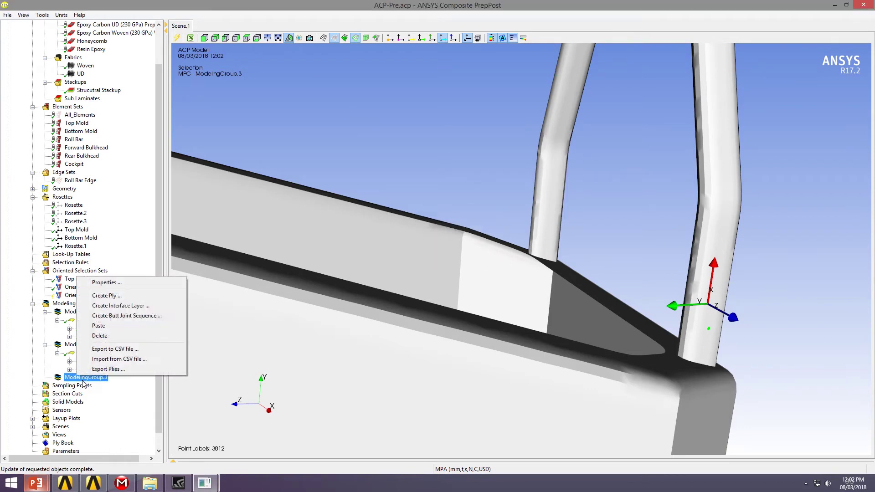
{"action": "left_click", "coordinate": [129, 297]}
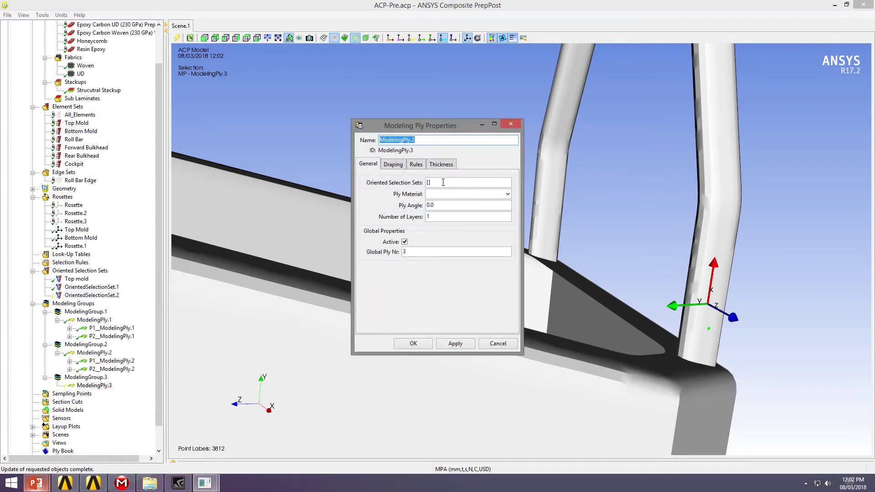
{"action": "key", "text": "Tab"}
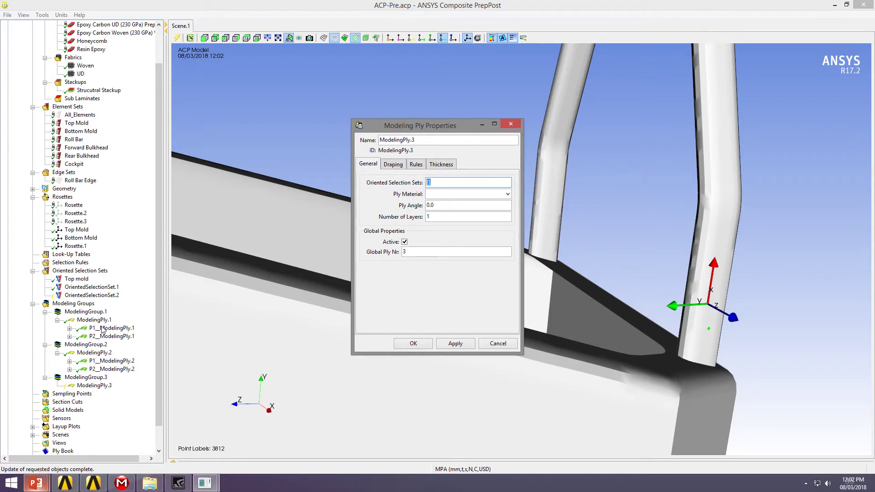
{"action": "left_click", "coordinate": [89, 295]}
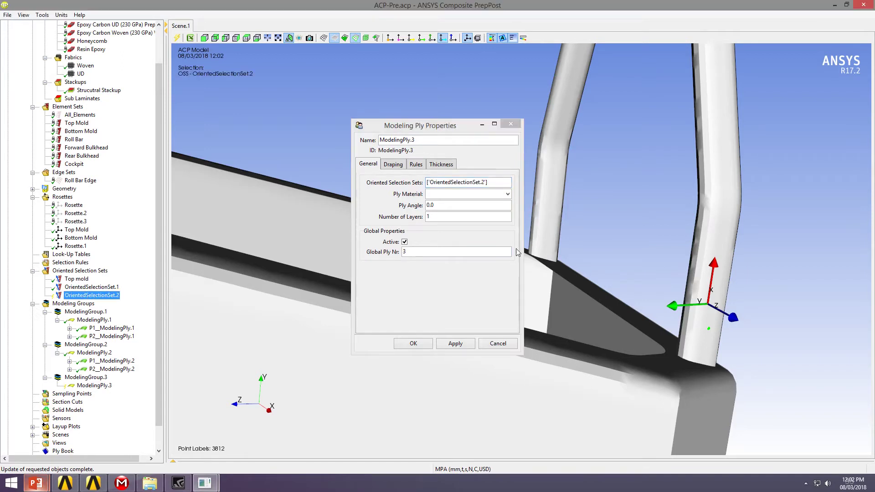
{"action": "left_click", "coordinate": [507, 194]}
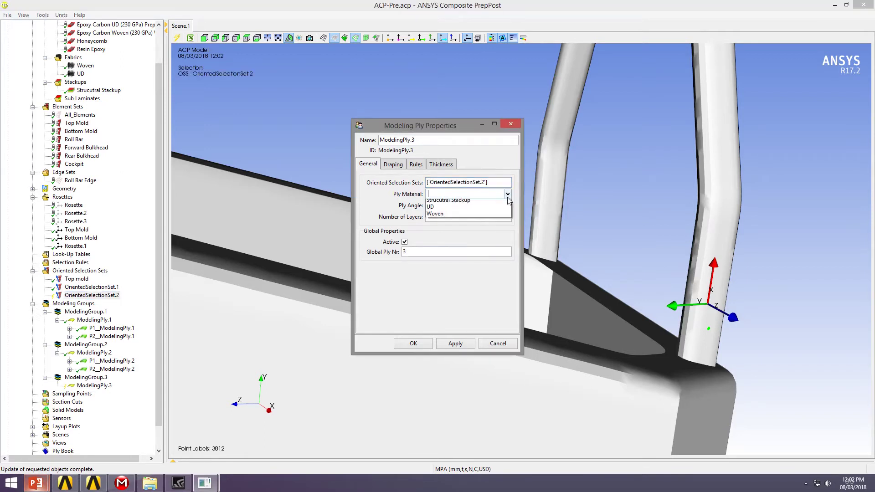
{"action": "left_click", "coordinate": [453, 211]}
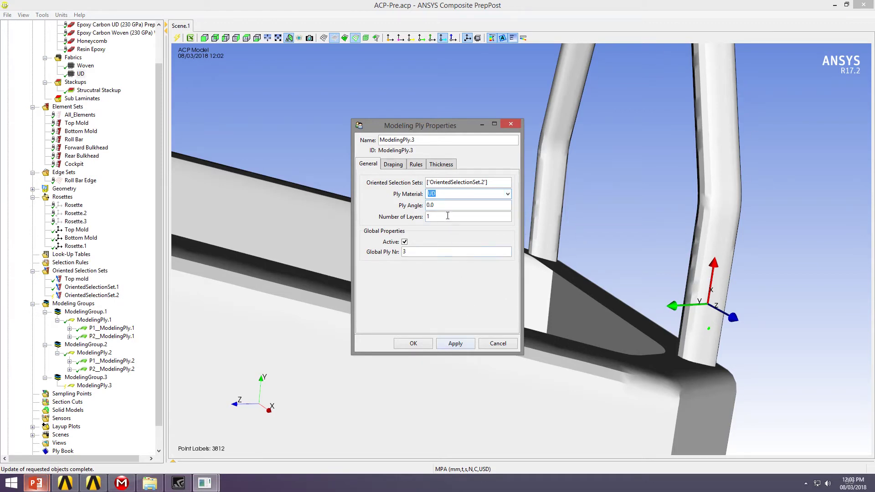
{"action": "left_click", "coordinate": [455, 344]}
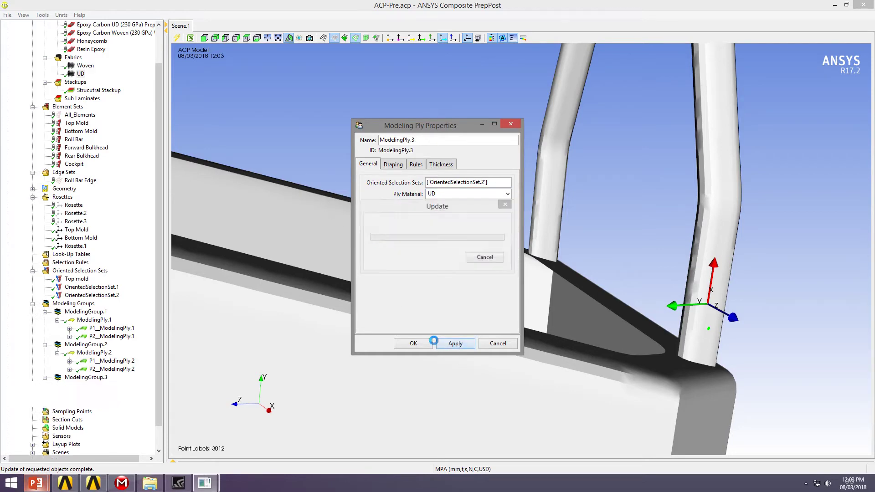
{"action": "left_click", "coordinate": [416, 344]}
Step: Show the fiber directions of ModelingPly.3 on the roll bar and hide the draped fiber directions
{"action": "middle_click_drag", "start_coordinate": [461, 233], "coordinate": [419, 243]}
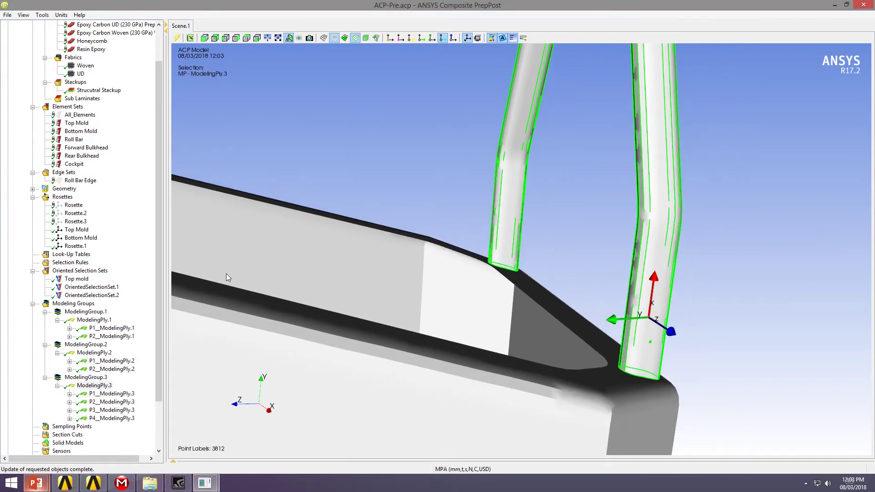
{"action": "left_click", "coordinate": [426, 36]}
{"action": "left_click", "coordinate": [443, 39]}
{"action": "middle_click_drag", "start_coordinate": [714, 254], "coordinate": [606, 195]}
{"action": "scroll", "coordinate": [576, 283], "scroll_direction": "up", "scroll_amount": 1}
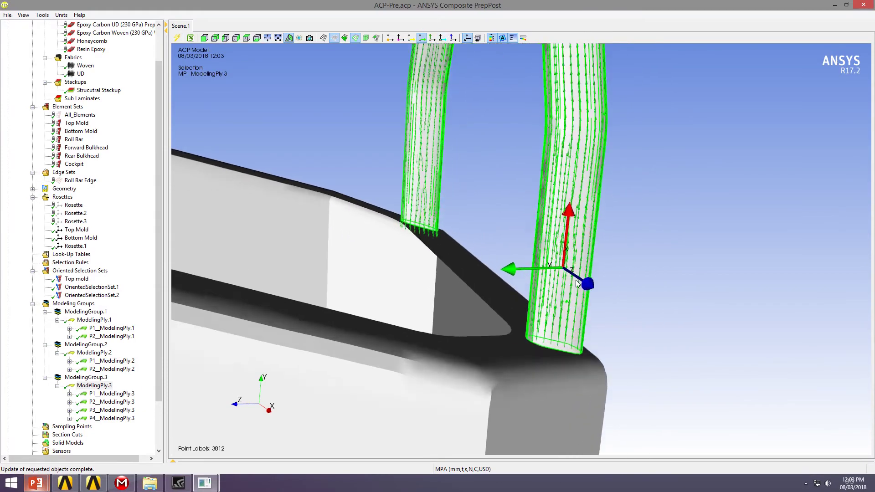
Step: Examine the fiber directions along the roll bar tube, from Rosette.1 at its base up to the hoop
{"action": "scroll", "coordinate": [577, 280], "scroll_direction": "up", "scroll_amount": 4}
{"action": "middle_click_drag", "start_coordinate": [588, 281], "coordinate": [475, 304]}
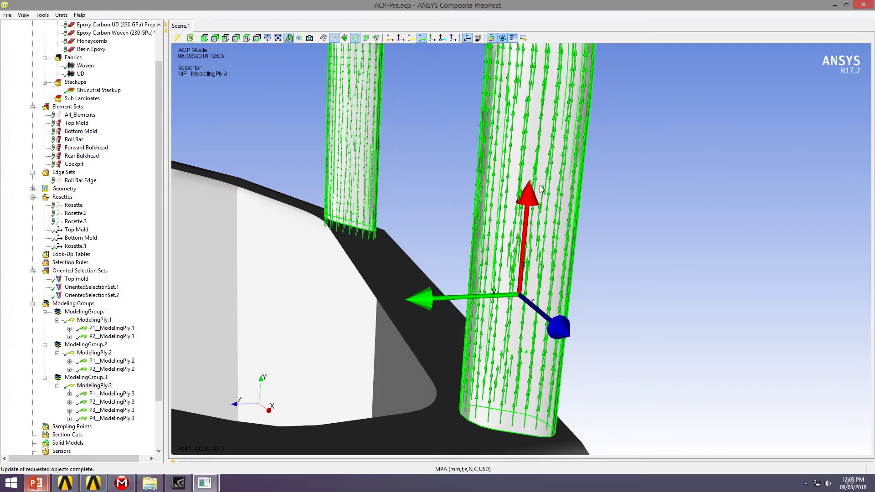
{"action": "scroll", "coordinate": [539, 188], "scroll_direction": "down", "scroll_amount": 3}
{"action": "mouse_move", "coordinate": [558, 118]}
{"action": "middle_mouse_down"}
{"action": "mouse_move", "coordinate": [525, 211]}
{"action": "mouse_move", "coordinate": [468, 304]}
{"action": "middle_mouse_up"}
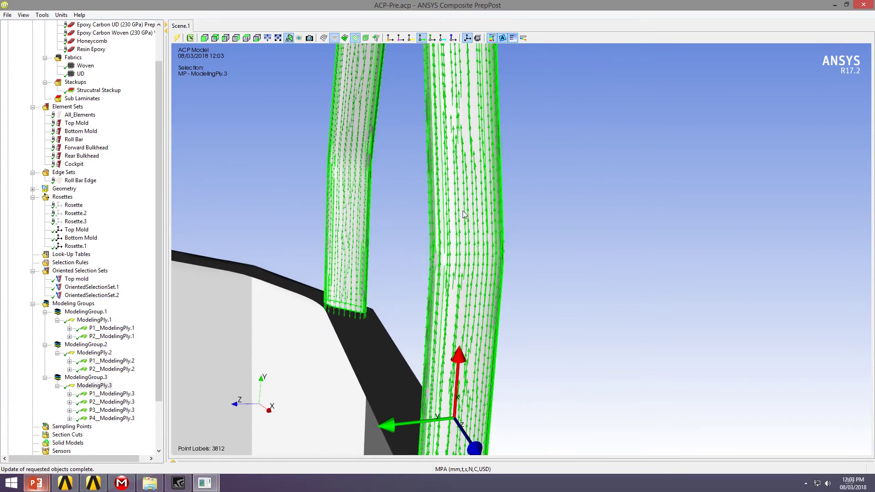
{"action": "mouse_move", "coordinate": [488, 106]}
{"action": "middle_mouse_down"}
{"action": "mouse_move", "coordinate": [480, 246]}
{"action": "mouse_move", "coordinate": [493, 197]}
{"action": "mouse_move", "coordinate": [493, 219]}
{"action": "mouse_move", "coordinate": [478, 247]}
{"action": "middle_mouse_up"}
{"action": "middle_click_drag", "start_coordinate": [482, 109], "coordinate": [475, 389]}
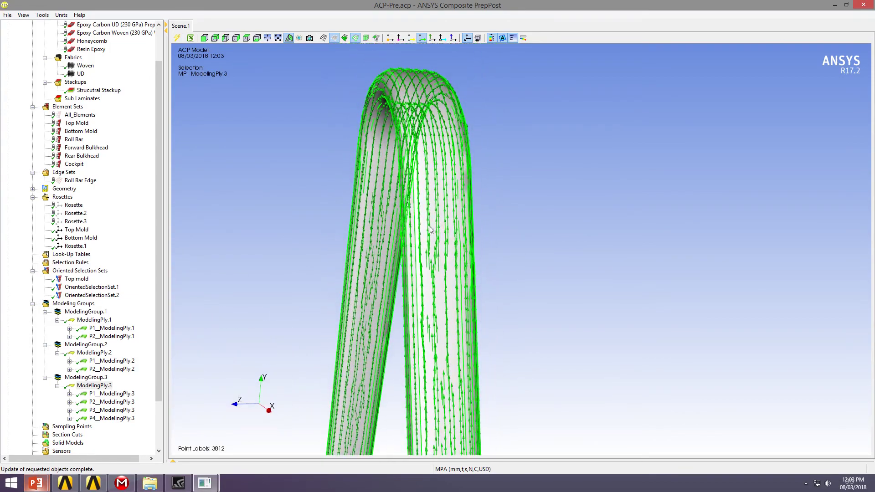
Step: Examine how the fiber directions follow the roll bar's upper bend and both legs from several angles
{"action": "middle_click_drag", "start_coordinate": [414, 126], "coordinate": [454, 150]}
{"action": "left_click_drag", "start_coordinate": [454, 150], "coordinate": [321, 157]}
{"action": "scroll", "coordinate": [321, 157], "scroll_direction": "down", "scroll_amount": 1}
{"action": "middle_click_drag", "start_coordinate": [401, 142], "coordinate": [488, 144]}
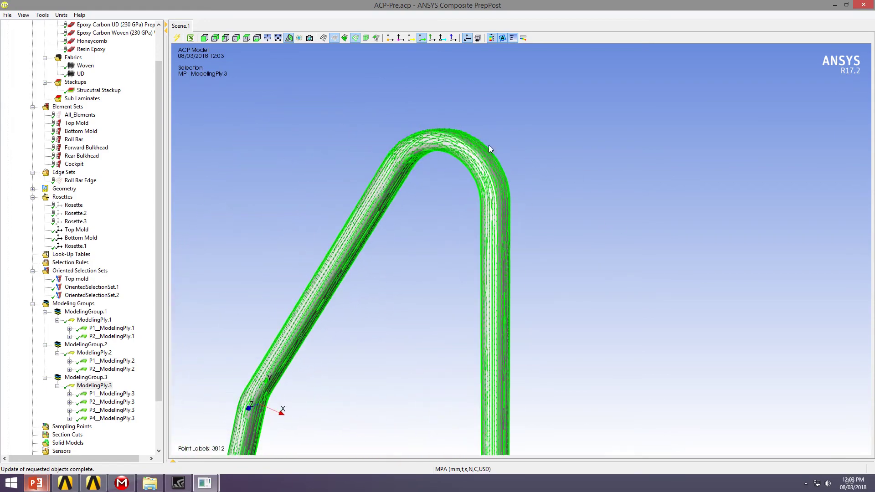
{"action": "scroll", "coordinate": [473, 142], "scroll_direction": "up", "scroll_amount": 1}
{"action": "scroll", "coordinate": [392, 130], "scroll_direction": "up", "scroll_amount": 1}
{"action": "middle_click_drag", "start_coordinate": [373, 132], "coordinate": [420, 138]}
{"action": "middle_click_drag", "start_coordinate": [693, 163], "coordinate": [748, 154]}
{"action": "scroll", "coordinate": [381, 354], "scroll_direction": "up", "scroll_amount": 1}
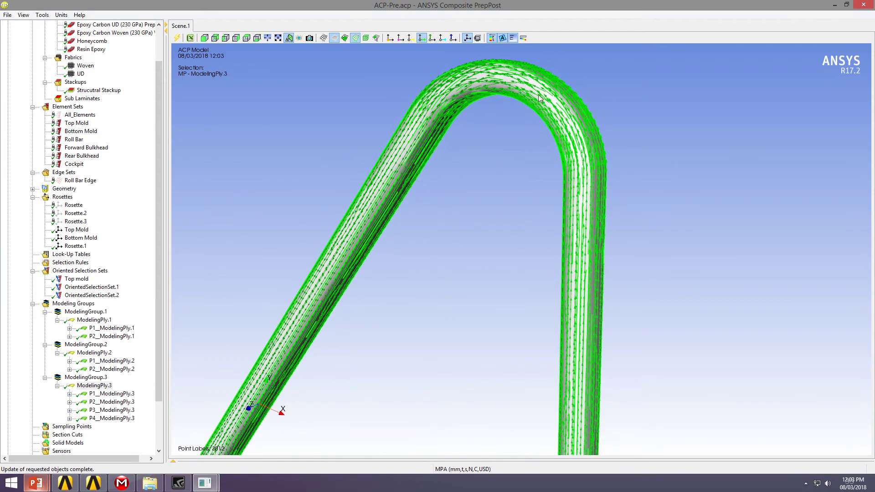
{"action": "scroll", "coordinate": [389, 349], "scroll_direction": "up", "scroll_amount": 1}
{"action": "scroll", "coordinate": [463, 231], "scroll_direction": "down", "scroll_amount": 5}
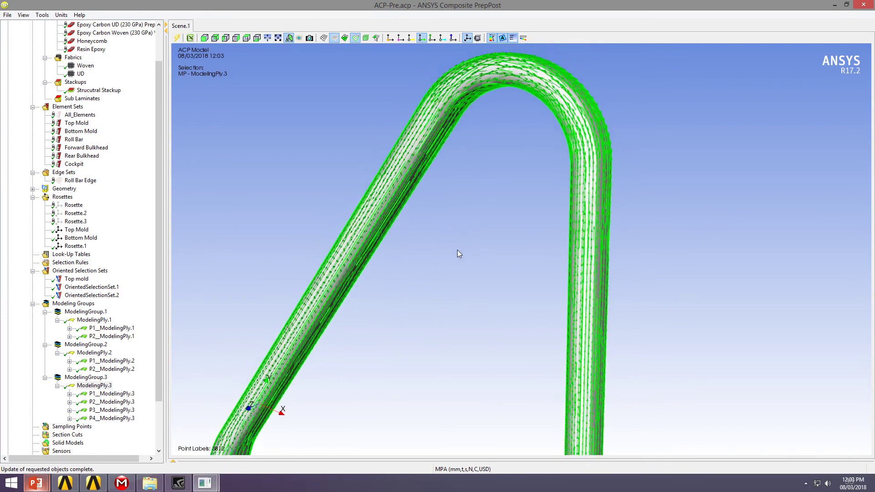
{"action": "left_click_drag", "start_coordinate": [455, 298], "coordinate": [392, 370]}
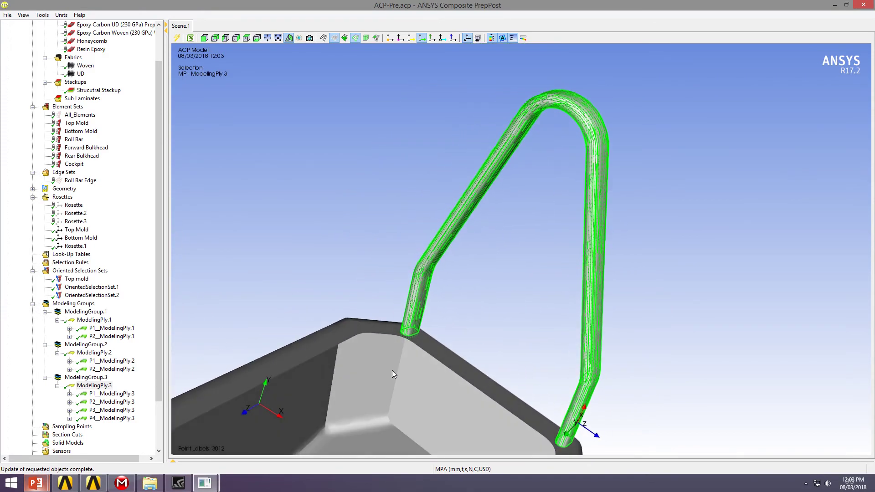
{"action": "scroll", "coordinate": [398, 331], "scroll_direction": "up", "scroll_amount": 2}
{"action": "scroll", "coordinate": [551, 267], "scroll_direction": "down", "scroll_amount": 3}
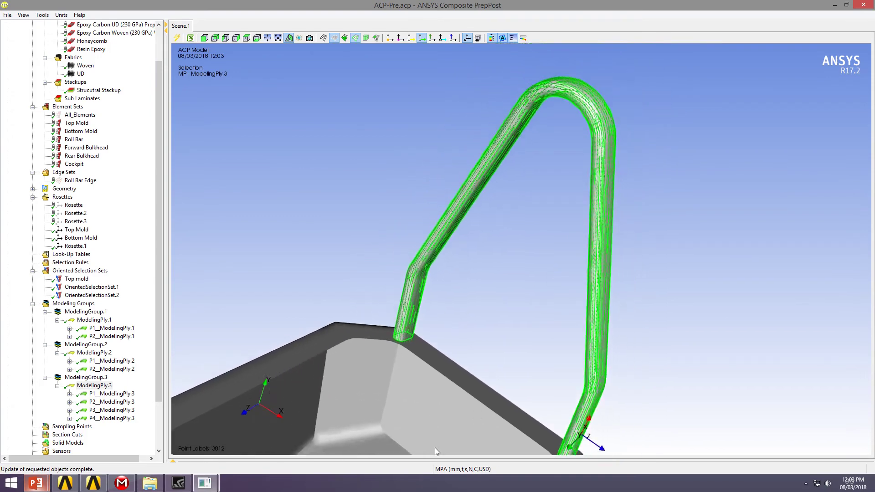
Step: Show the whole chassis and collapse the contents of the three modeling groups
{"action": "left_click", "coordinate": [278, 38]}
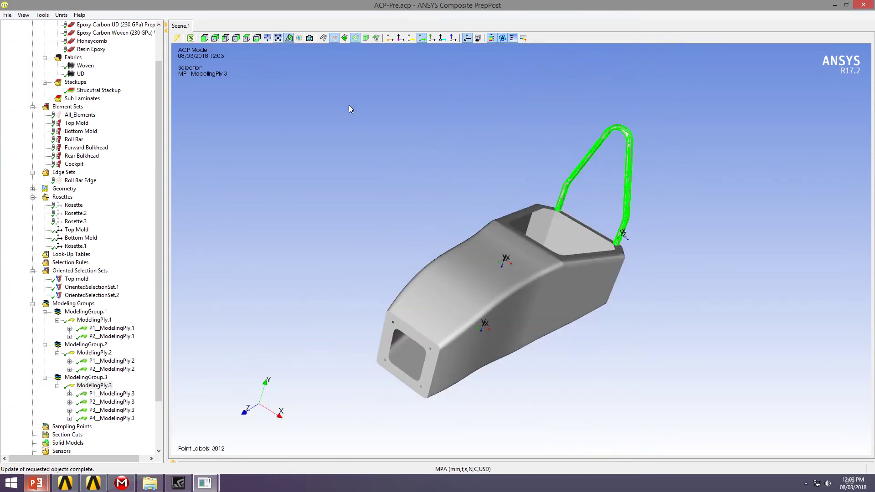
{"action": "left_click", "coordinate": [45, 345]}
{"action": "left_click", "coordinate": [45, 352]}
{"action": "left_click", "coordinate": [45, 320]}
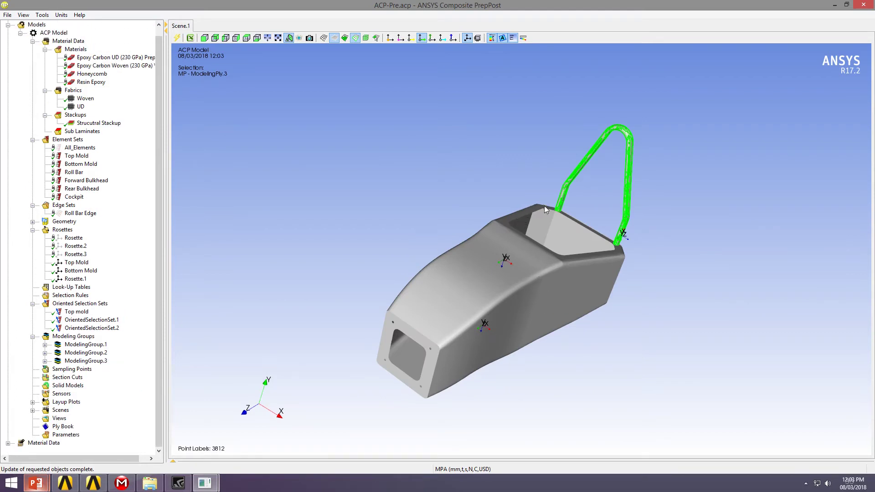
Step: Create an oriented selection set for the Cockpit element set, with its orientation point at a front corner of the cockpit rim
{"action": "right_click", "coordinate": [83, 303]}
{"action": "left_click", "coordinate": [133, 306]}
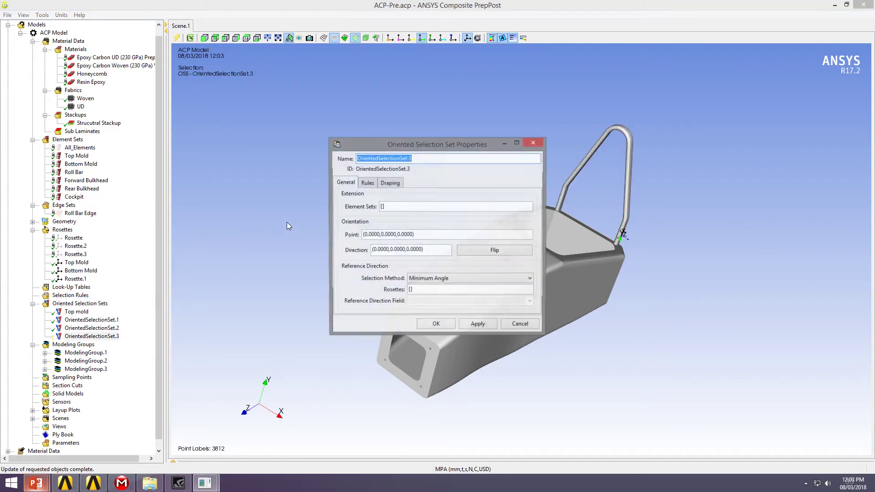
{"action": "left_click", "coordinate": [396, 209]}
{"action": "left_click", "coordinate": [74, 197]}
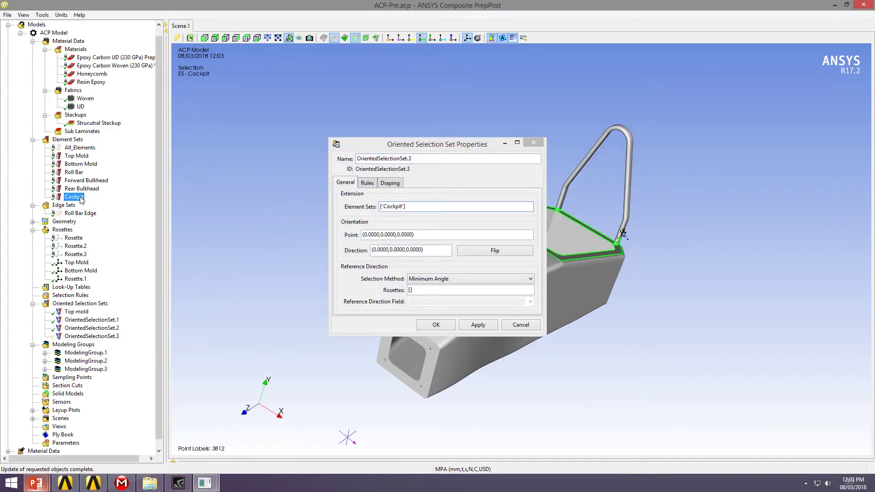
{"action": "left_click_drag", "start_coordinate": [393, 145], "coordinate": [224, 105]}
{"action": "left_click", "coordinate": [237, 194]}
{"action": "middle_click_drag", "start_coordinate": [669, 255], "coordinate": [561, 258]}
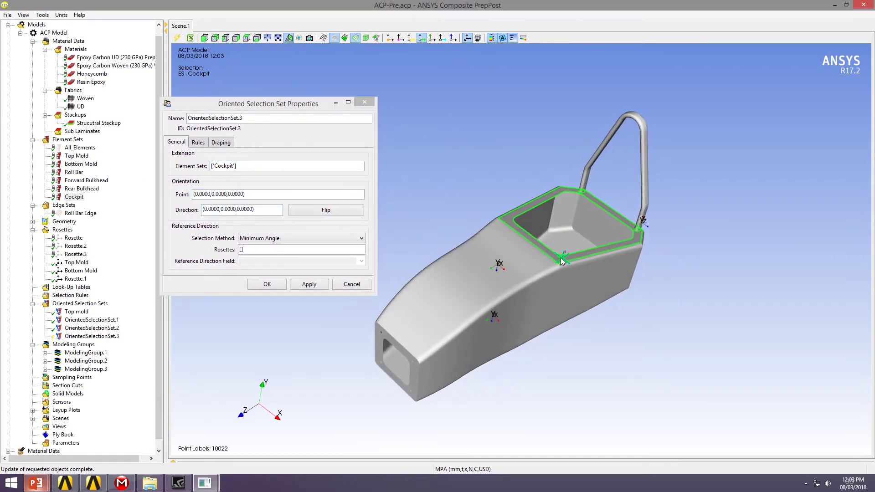
{"action": "left_click", "coordinate": [560, 258]}
{"action": "scroll", "coordinate": [592, 251], "scroll_direction": "up", "scroll_amount": 6}
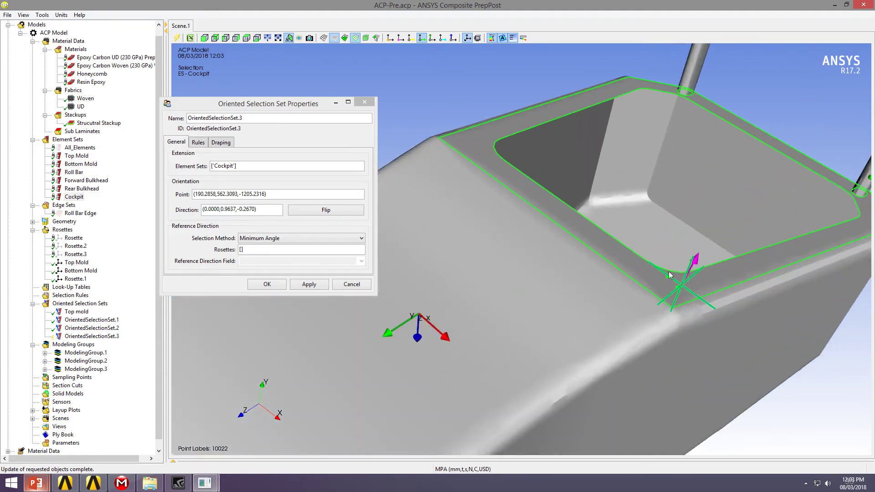
Step: Flip the cockpit selection set's orientation to (0, -0.9637, 0.2670) and assign the Top Mold rosette as its reference direction
{"action": "left_click", "coordinate": [318, 212]}
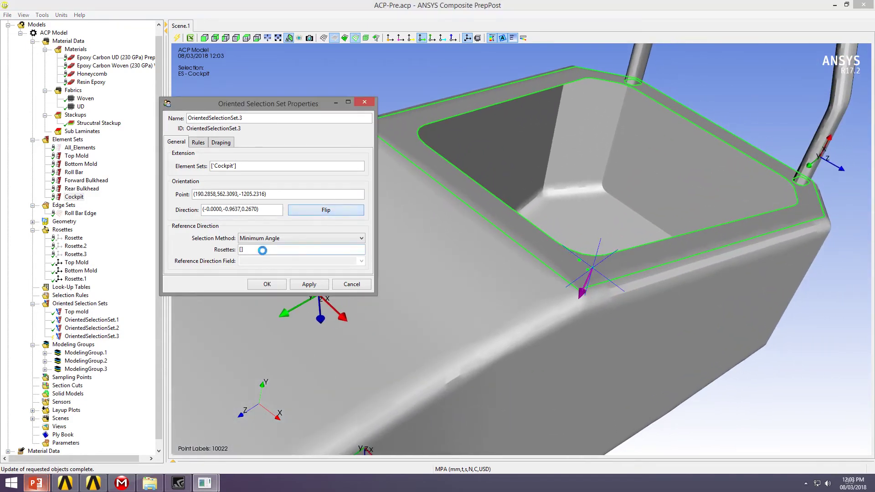
{"action": "left_click", "coordinate": [262, 250]}
{"action": "left_click", "coordinate": [76, 263]}
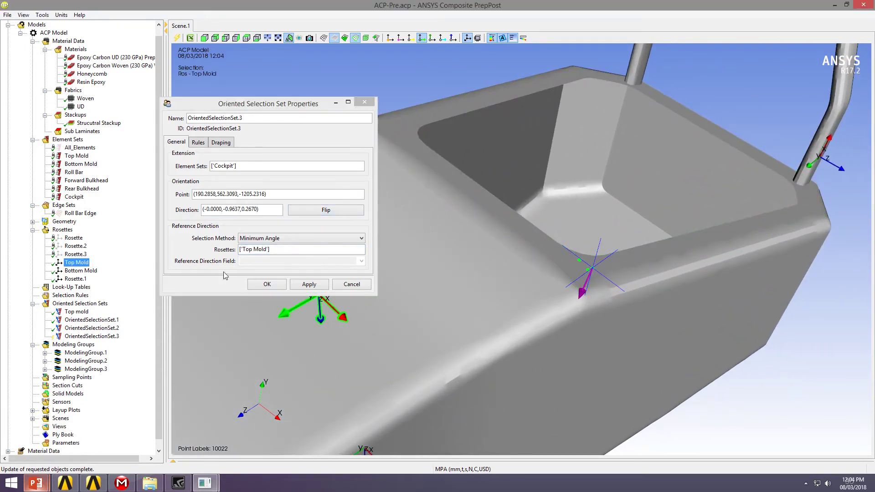
{"action": "left_click", "coordinate": [305, 284]}
{"action": "left_click", "coordinate": [268, 286]}
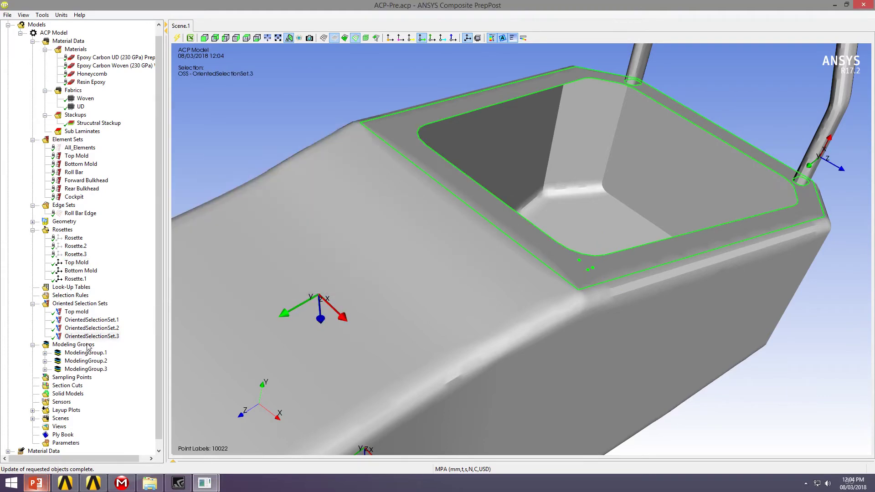
Step: Create a fourth modeling group with its default name for the cockpit layup
{"action": "right_click", "coordinate": [78, 344]}
{"action": "left_click", "coordinate": [119, 345]}
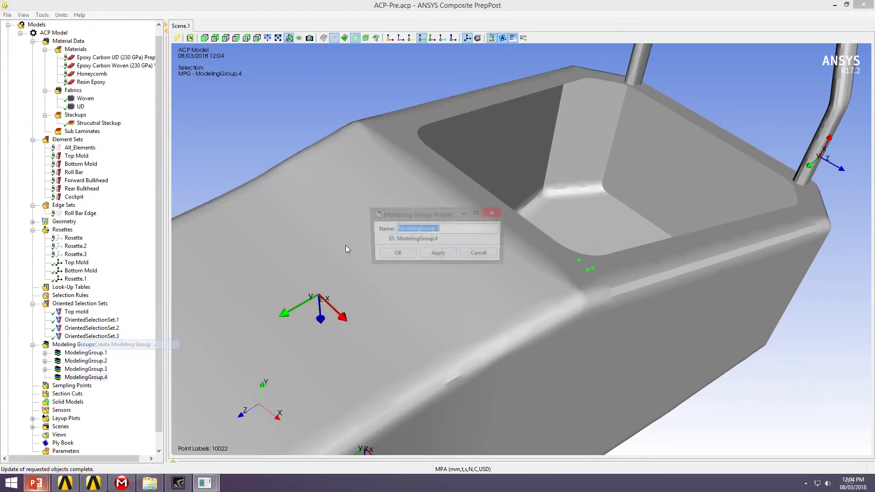
{"action": "left_click", "coordinate": [395, 254]}
Step: Add a ply to ModelingGroup.4 on OrientedSelectionSet.3, using Strucutral Stackup as the material with 2 layers
{"action": "right_click", "coordinate": [82, 378]}
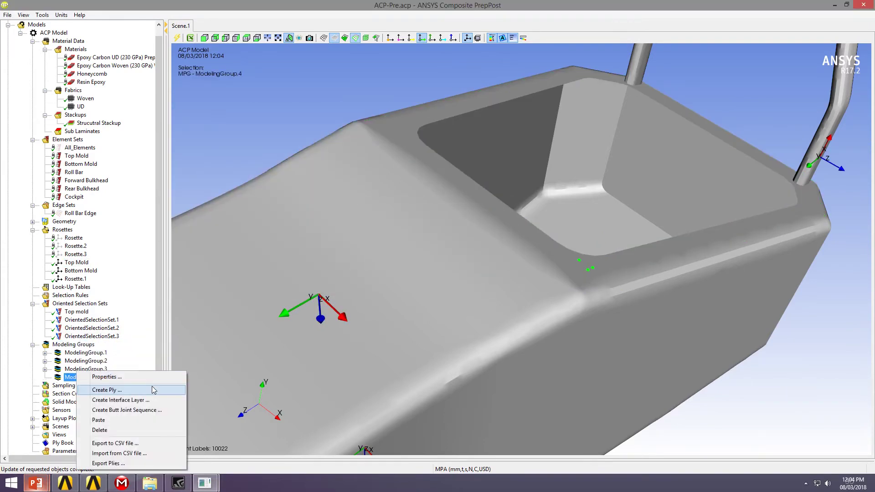
{"action": "left_click", "coordinate": [106, 390]}
{"action": "left_click", "coordinate": [456, 180]}
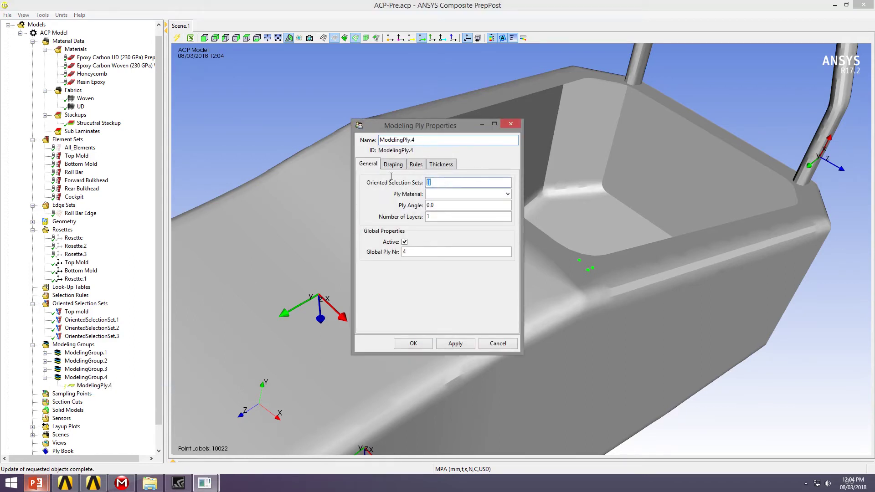
{"action": "left_click", "coordinate": [94, 336]}
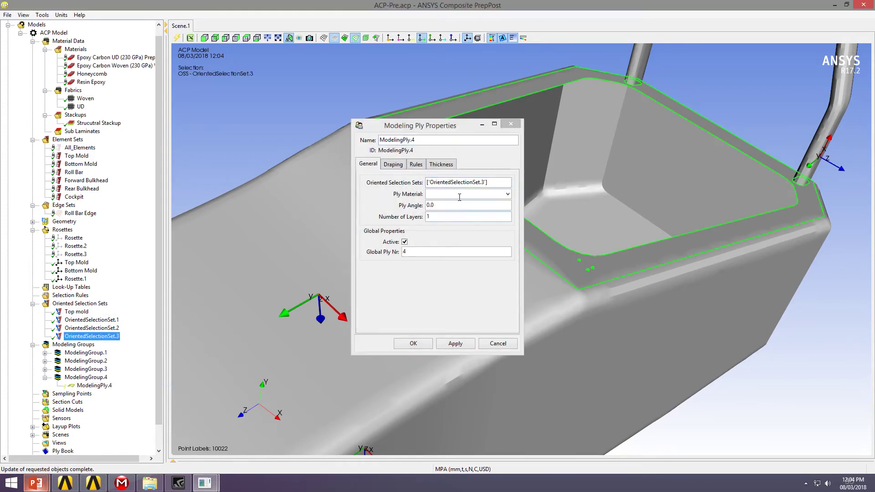
{"action": "left_click", "coordinate": [507, 194]}
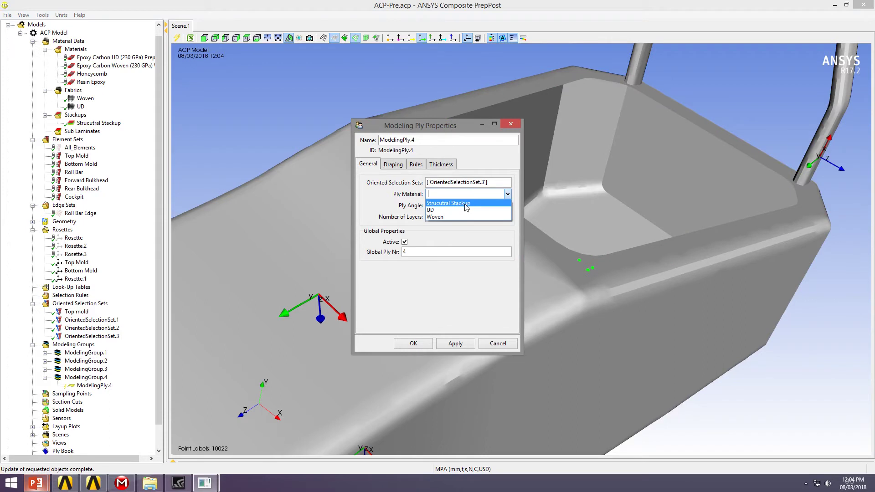
{"action": "left_click", "coordinate": [466, 205]}
{"action": "left_click", "coordinate": [445, 218]}
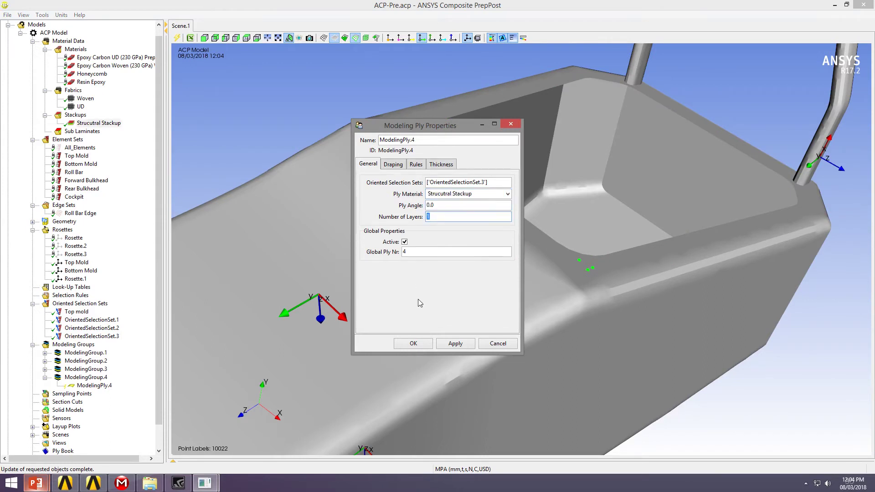
{"action": "type", "text": "2"}
{"action": "left_click", "coordinate": [468, 345]}
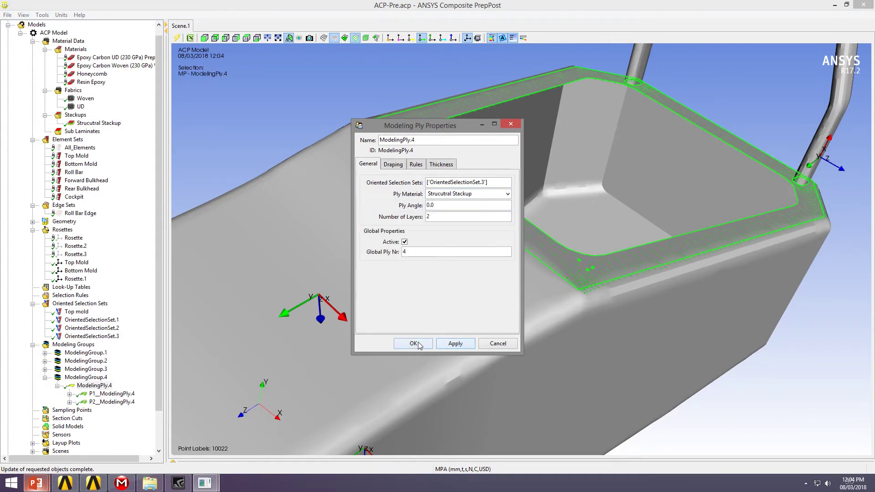
{"action": "left_click", "coordinate": [413, 343]}
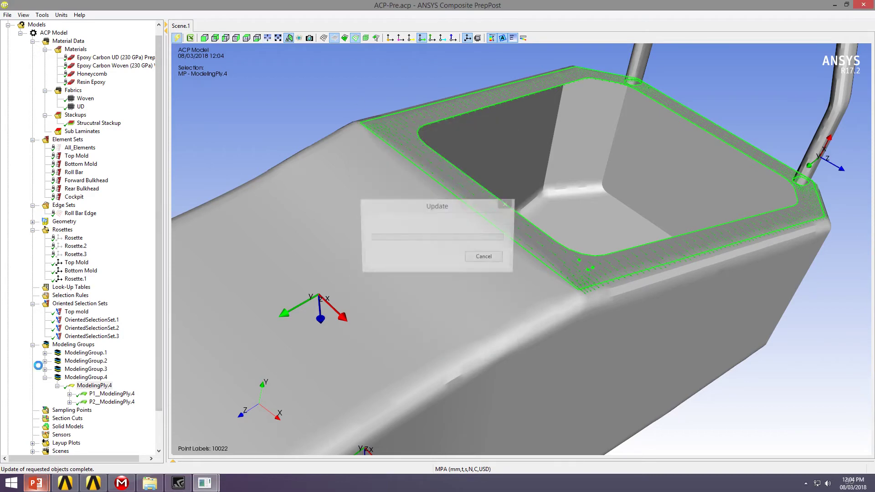
Step: Hide the DrapingMesh.1 layup plot and show the Thickness.1 plot on the chassis
{"action": "scroll", "coordinate": [57, 429], "scroll_direction": "down", "scroll_amount": 2}
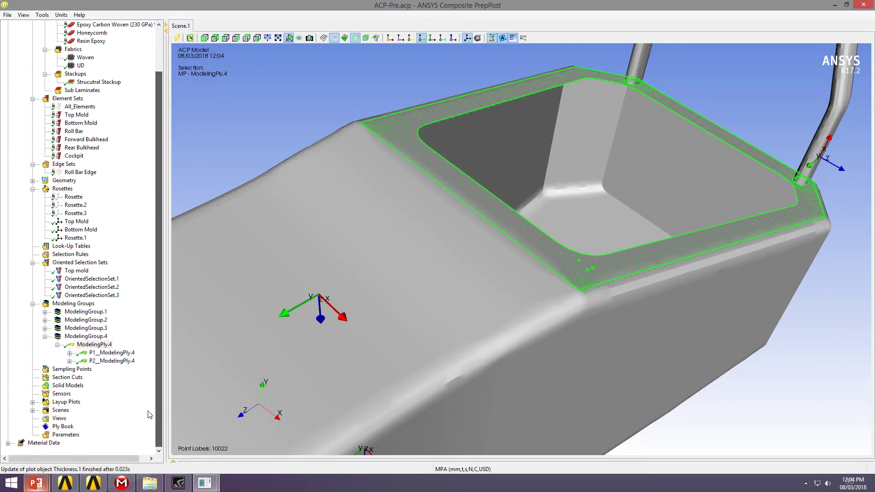
{"action": "left_click", "coordinate": [32, 403]}
{"action": "left_click", "coordinate": [78, 410]}
{"action": "right_click", "coordinate": [77, 410]}
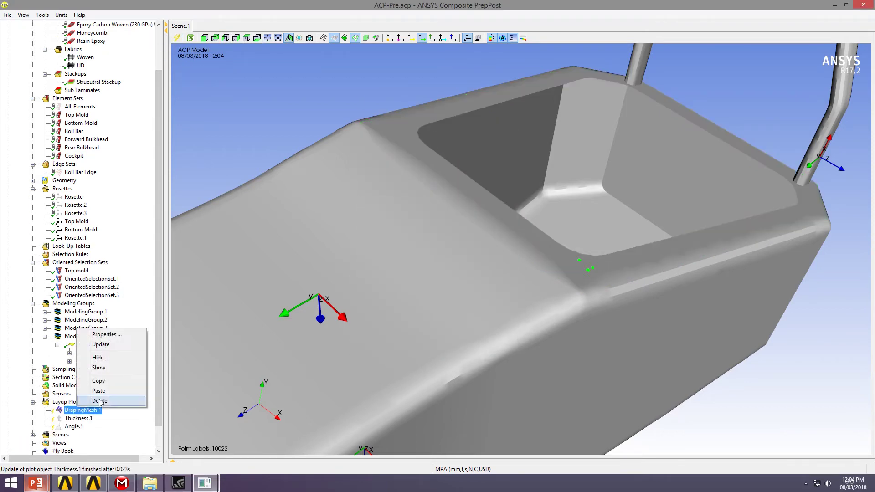
{"action": "left_click", "coordinate": [98, 358]}
{"action": "right_click", "coordinate": [78, 418]}
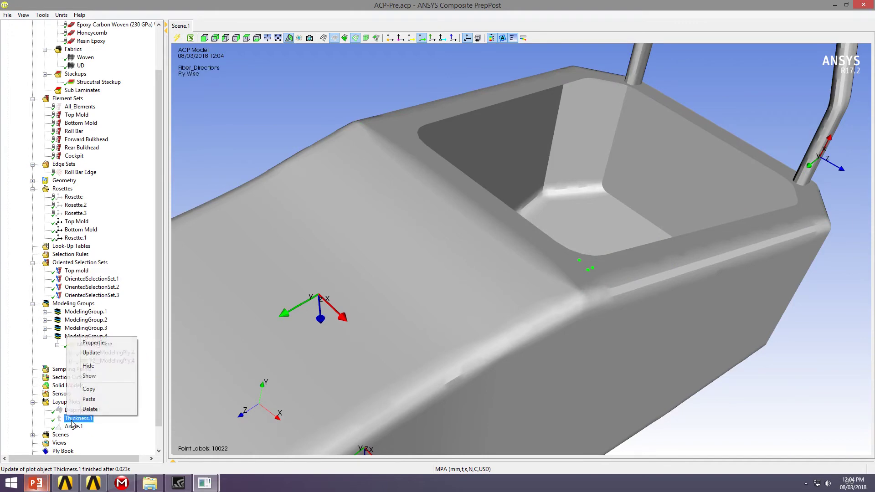
{"action": "left_click", "coordinate": [99, 378]}
Step: Examine the laminate thickness across the chassis body, cockpit rim and roll bar from several angles
{"action": "scroll", "coordinate": [425, 168], "scroll_direction": "up", "scroll_amount": 3}
{"action": "scroll", "coordinate": [547, 200], "scroll_direction": "down", "scroll_amount": 8}
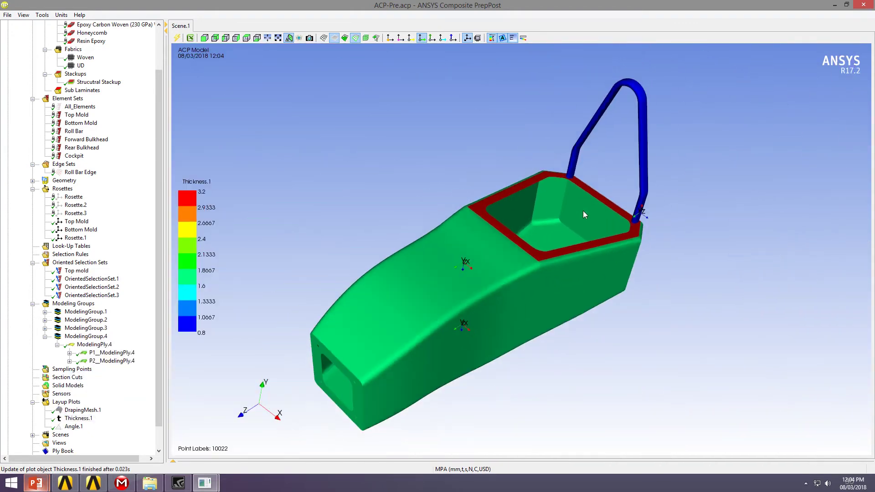
{"action": "mouse_move", "coordinate": [590, 272]}
{"action": "left_mouse_down"}
{"action": "mouse_move", "coordinate": [358, 354]}
{"action": "mouse_move", "coordinate": [322, 291]}
{"action": "mouse_move", "coordinate": [275, 287]}
{"action": "mouse_move", "coordinate": [338, 365]}
{"action": "left_mouse_up"}
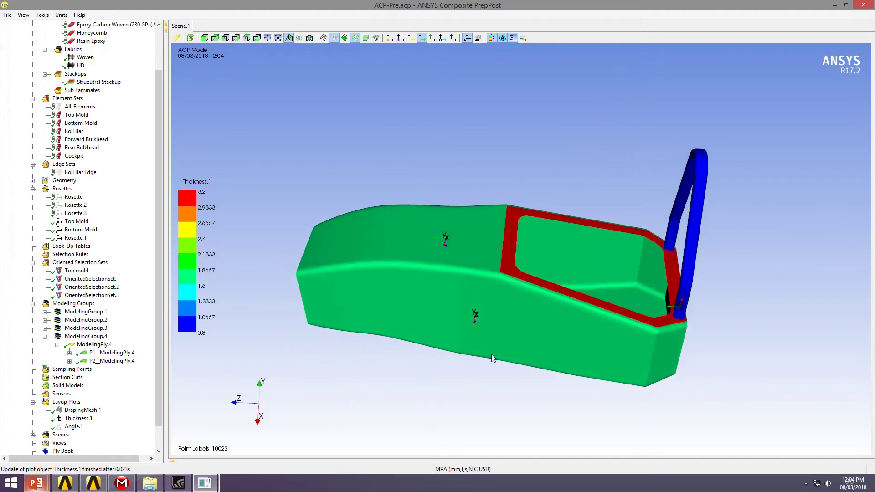
{"action": "left_click_drag", "start_coordinate": [491, 354], "coordinate": [542, 301]}
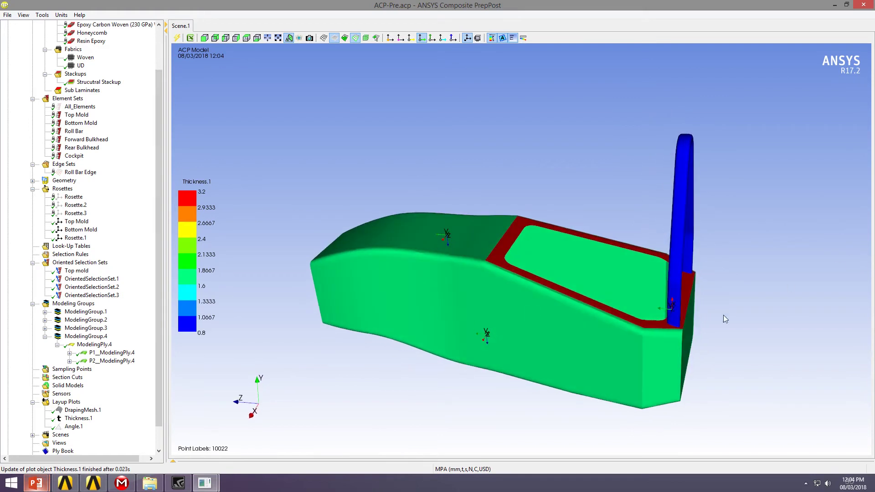
{"action": "left_click_drag", "start_coordinate": [642, 209], "coordinate": [522, 360]}
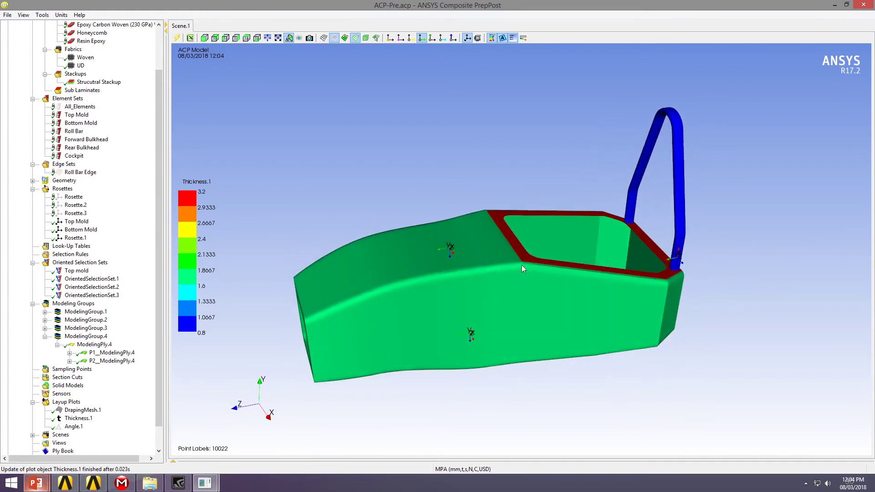
{"action": "left_click_drag", "start_coordinate": [522, 268], "coordinate": [513, 285]}
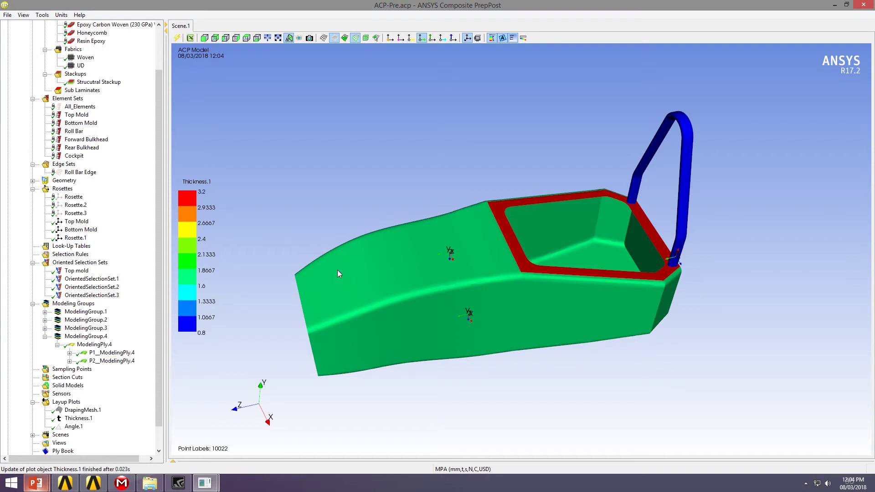
Step: Collapse the cockpit's modeling group and create a fabric from the Honeycomb material with a thickness of 10 mm
{"action": "left_click", "coordinate": [44, 336]}
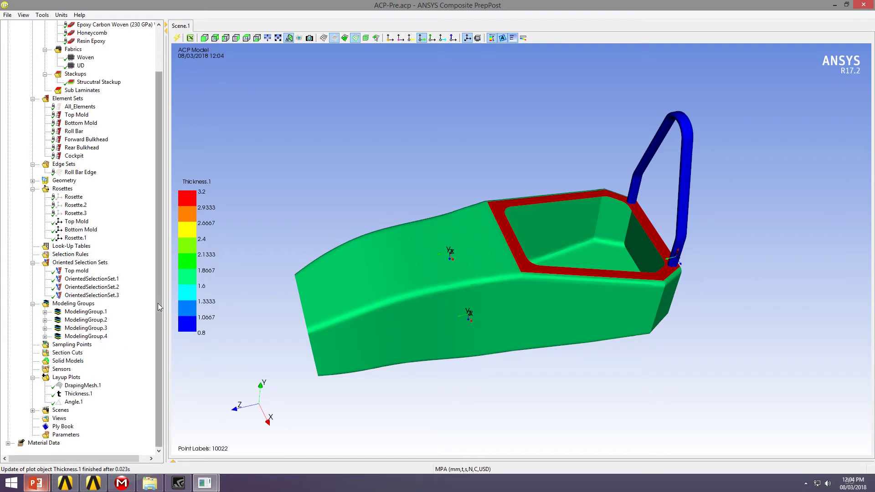
{"action": "scroll", "coordinate": [160, 307], "scroll_direction": "up", "scroll_amount": 2}
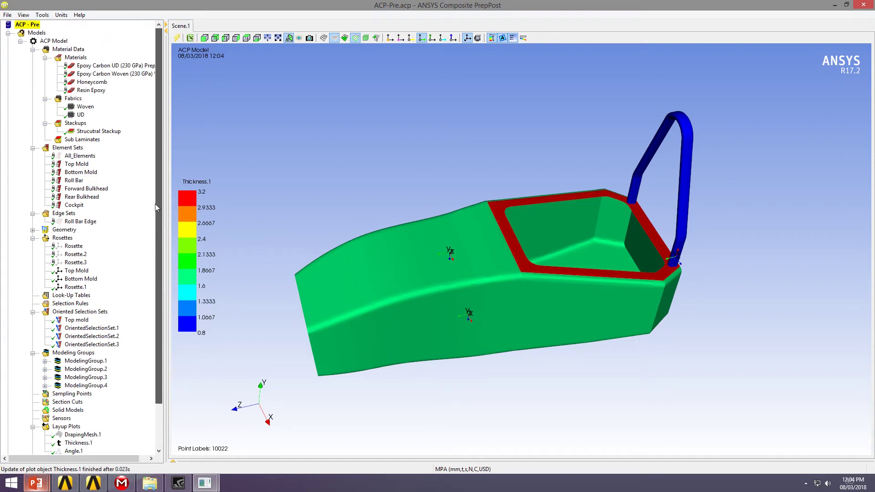
{"action": "right_click", "coordinate": [76, 99]}
{"action": "left_click", "coordinate": [130, 97]}
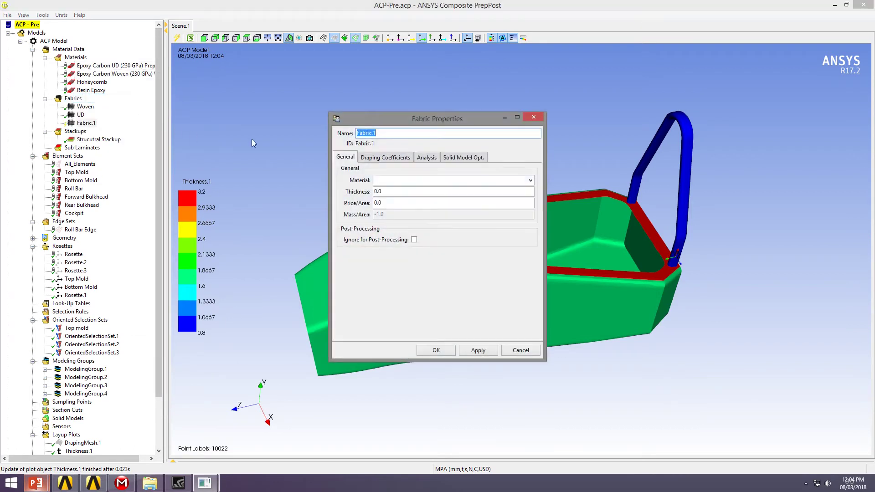
{"action": "left_click", "coordinate": [530, 180]}
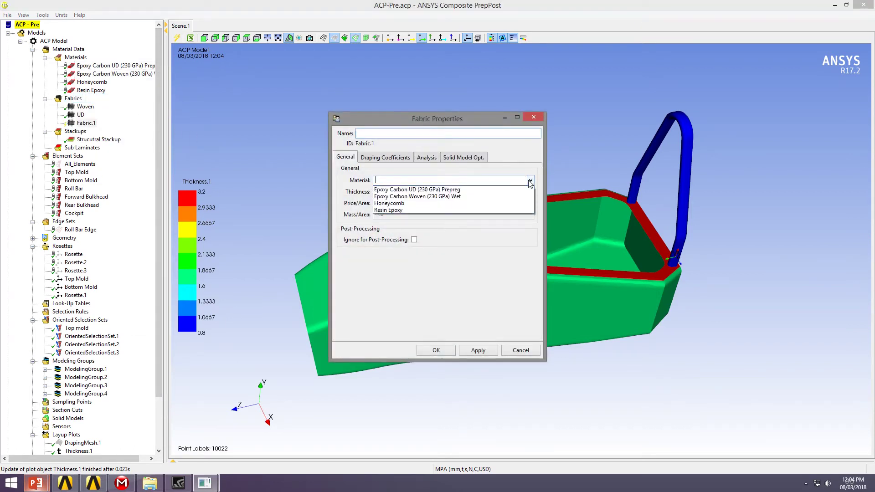
{"action": "left_click", "coordinate": [405, 204]}
{"action": "double_click", "coordinate": [407, 191]}
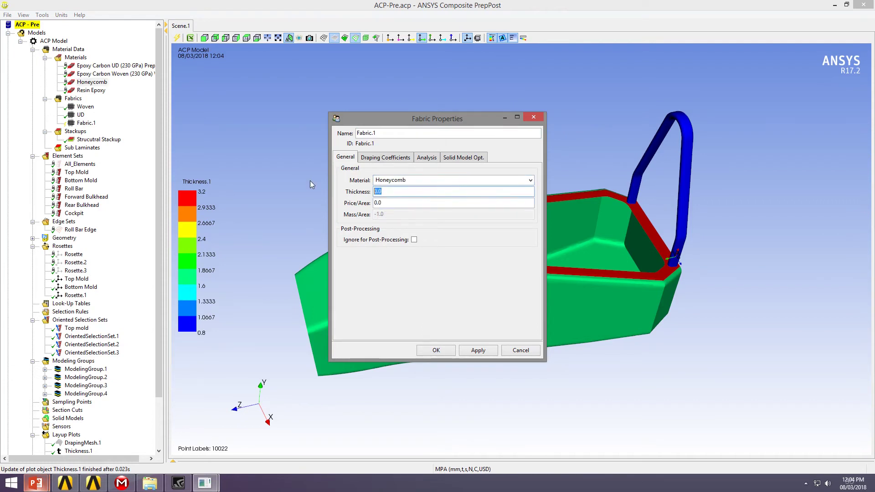
{"action": "type", "text": "10"}
{"action": "left_click", "coordinate": [485, 351]}
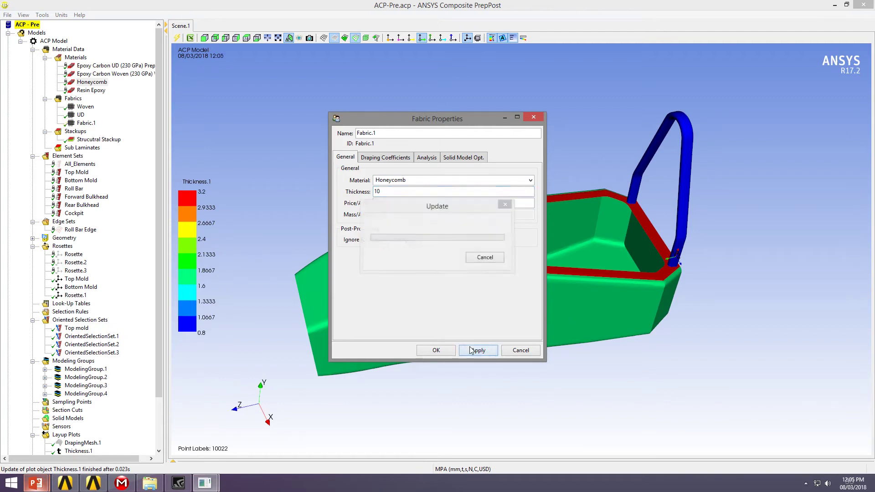
{"action": "left_click", "coordinate": [435, 351]}
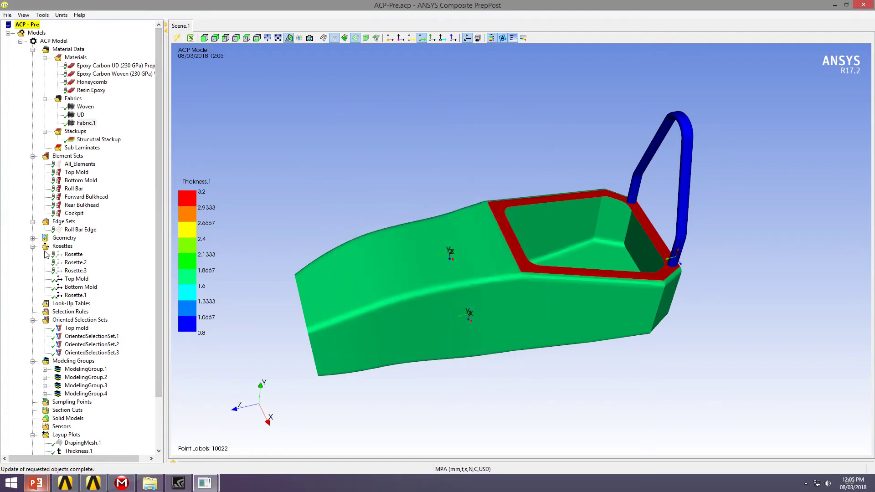
Step: Rename the first modeling group as Top Mold
{"action": "left_click_drag", "start_coordinate": [157, 311], "coordinate": [154, 374]}
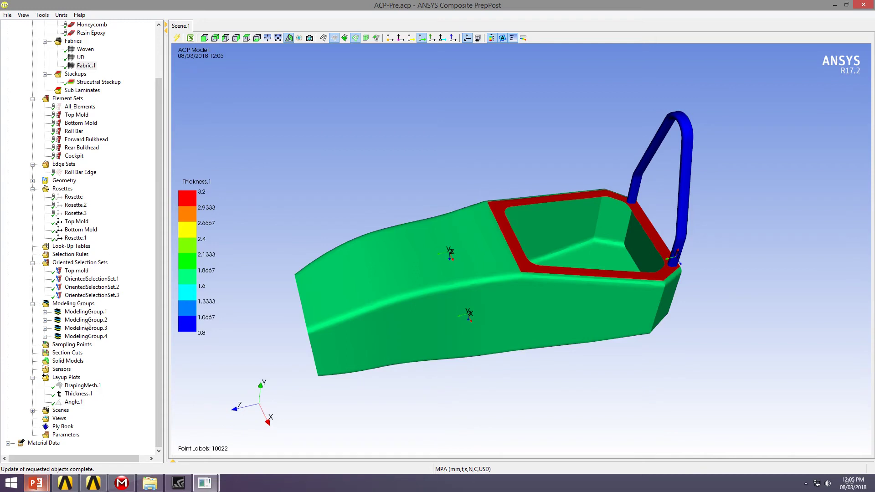
{"action": "left_click", "coordinate": [46, 313]}
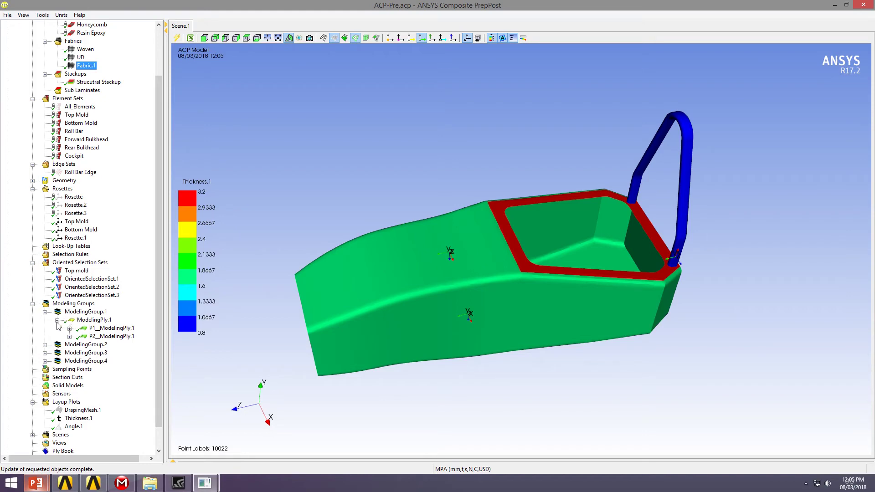
{"action": "left_click", "coordinate": [58, 321]}
{"action": "left_click", "coordinate": [76, 312]}
{"action": "left_click_drag", "start_coordinate": [452, 305], "coordinate": [472, 279]}
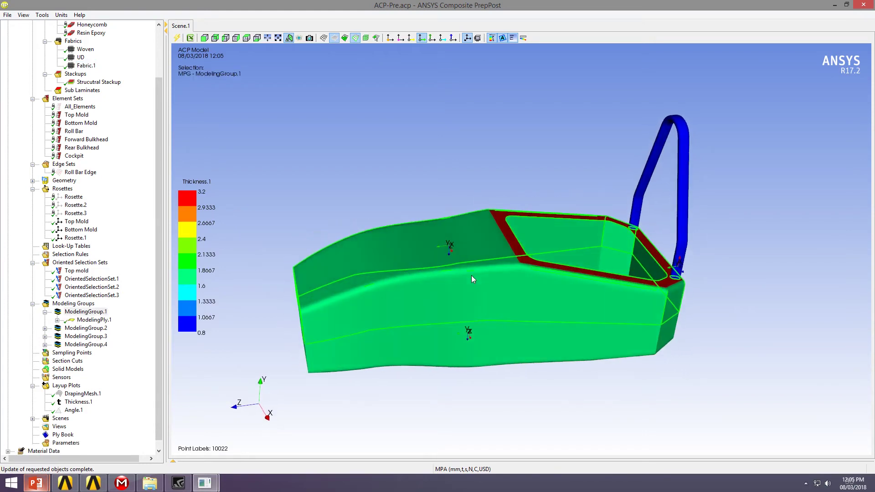
{"action": "left_click", "coordinate": [77, 313]}
{"action": "right_click", "coordinate": [78, 315]}
{"action": "left_click", "coordinate": [92, 318]}
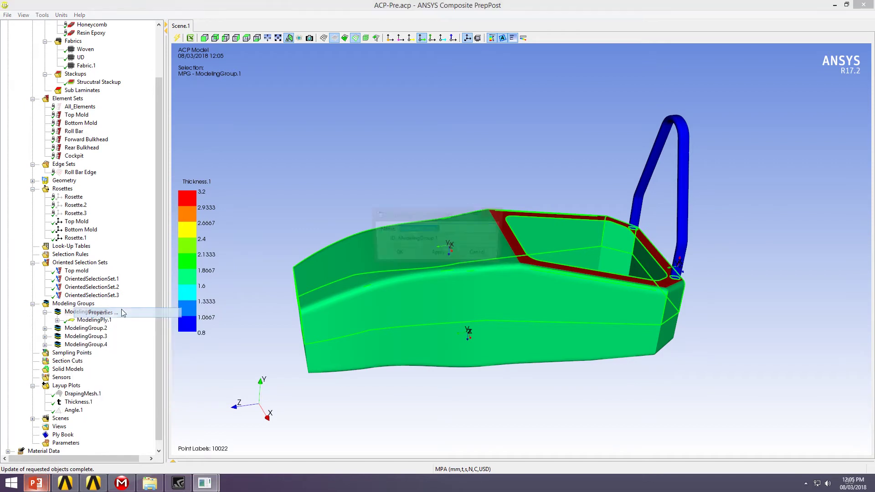
{"action": "type", "text": "Top Mold"}
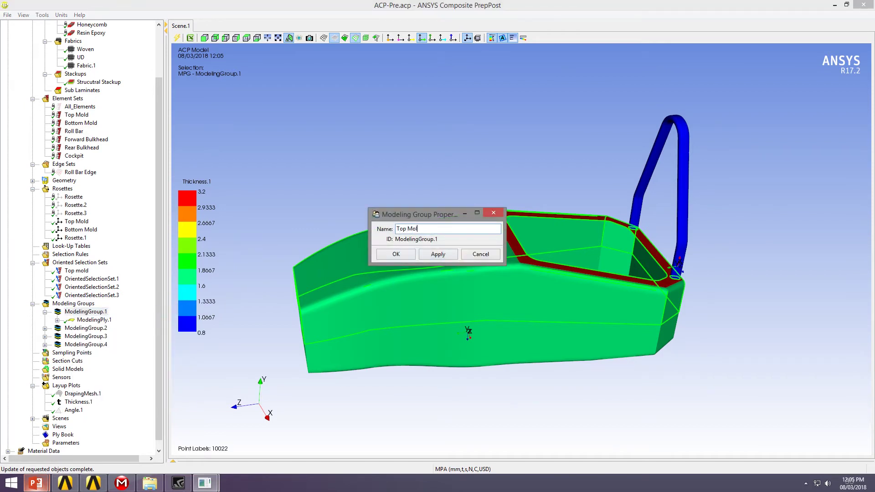
{"action": "key", "text": "Tab"}
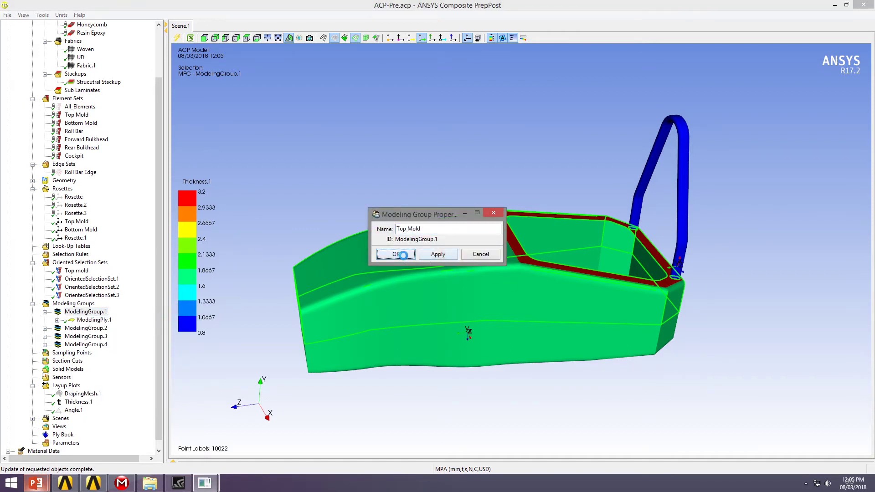
{"action": "left_click", "coordinate": [403, 254]}
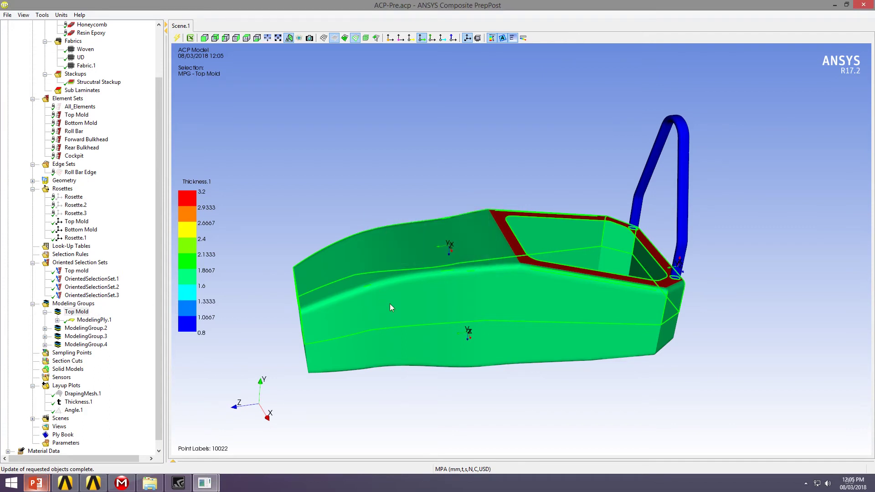
Step: Add a single-layer ply to the Top Mold group, using the Top mold oriented selection set and the honeycomb fabric Fabric.1
{"action": "left_click_drag", "start_coordinate": [389, 303], "coordinate": [373, 291]}
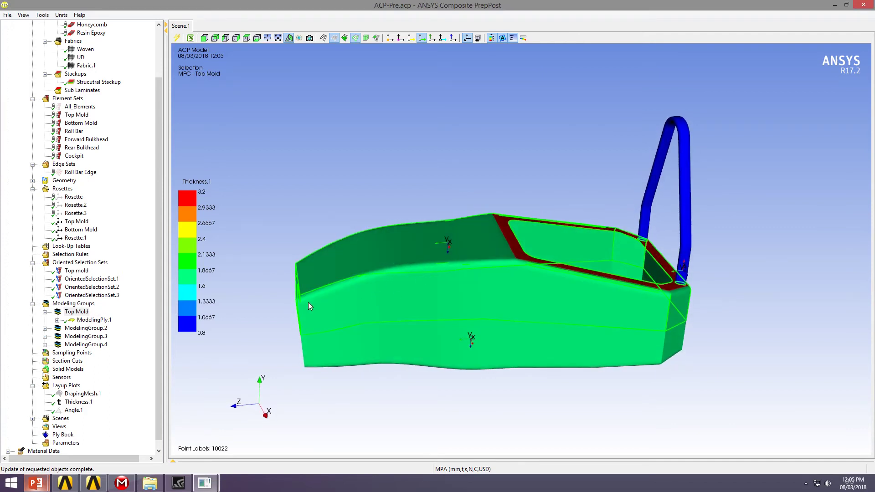
{"action": "right_click", "coordinate": [76, 310]}
{"action": "left_click", "coordinate": [117, 326]}
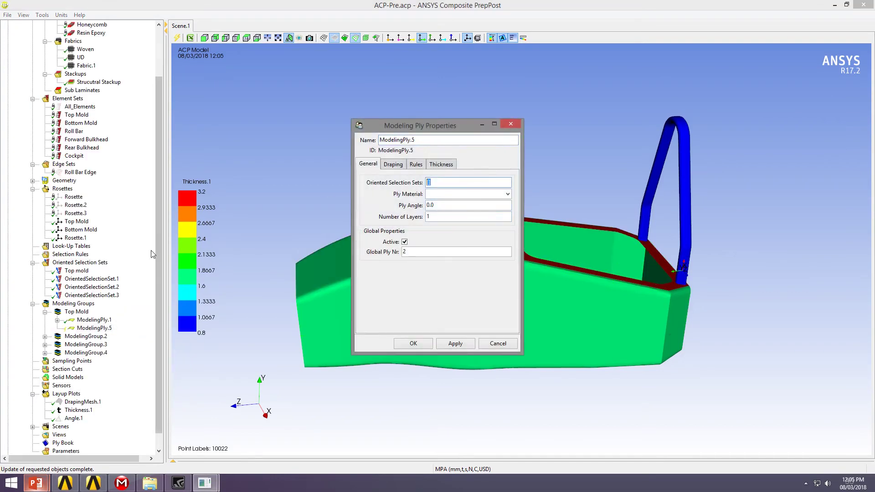
{"action": "left_click", "coordinate": [76, 271]}
{"action": "left_click", "coordinate": [507, 194]}
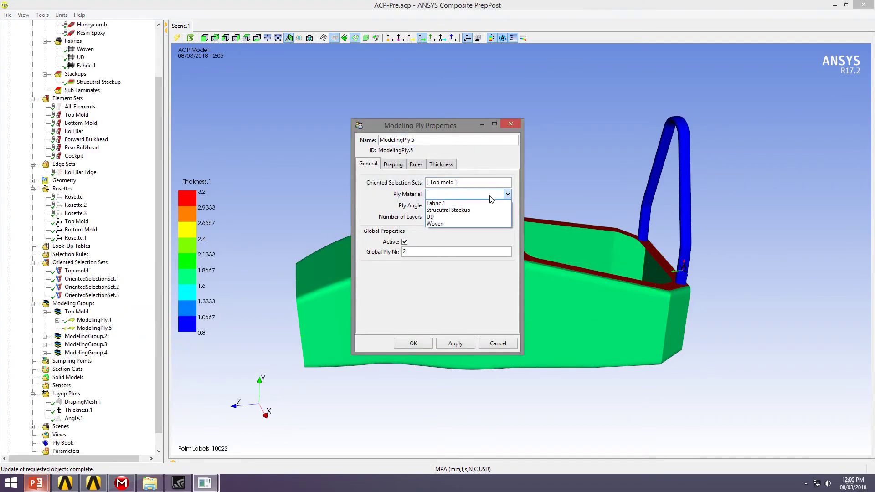
{"action": "left_click", "coordinate": [437, 204]}
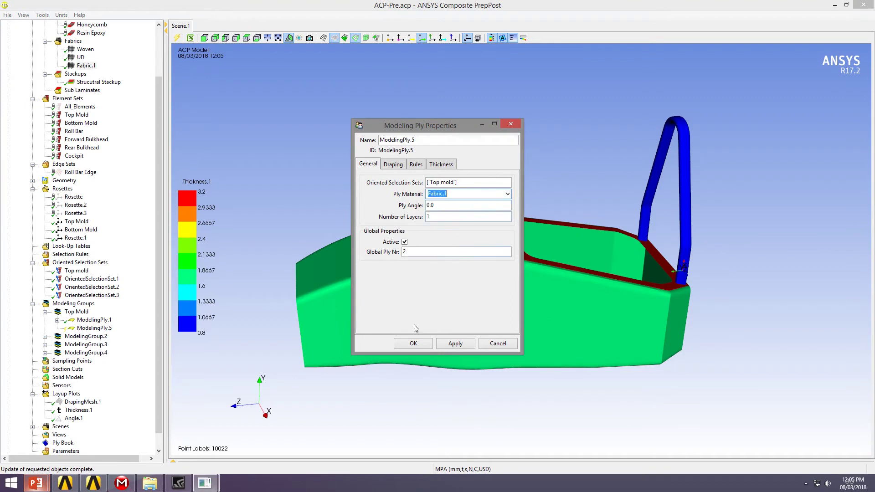
{"action": "left_click", "coordinate": [413, 343]}
Step: Rename the honeycomb fabric Fabric.1 as Core
{"action": "left_click", "coordinate": [91, 67]}
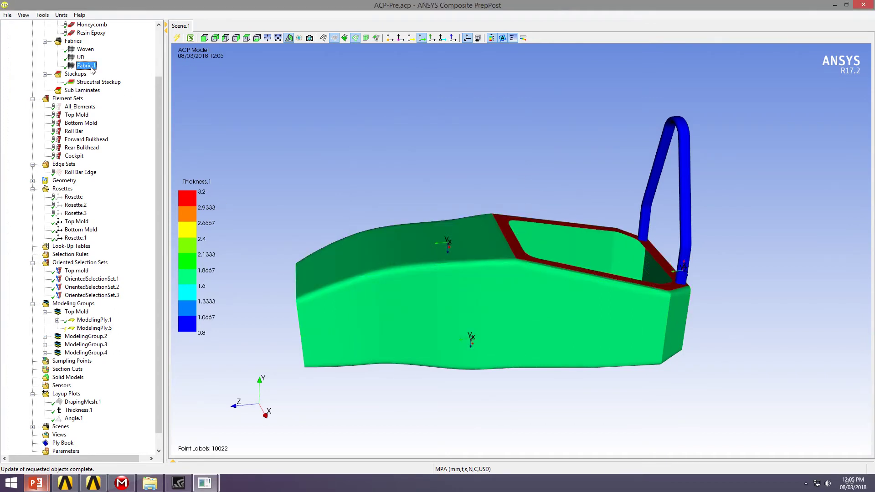
{"action": "right_click", "coordinate": [93, 67]}
{"action": "left_click", "coordinate": [119, 68]}
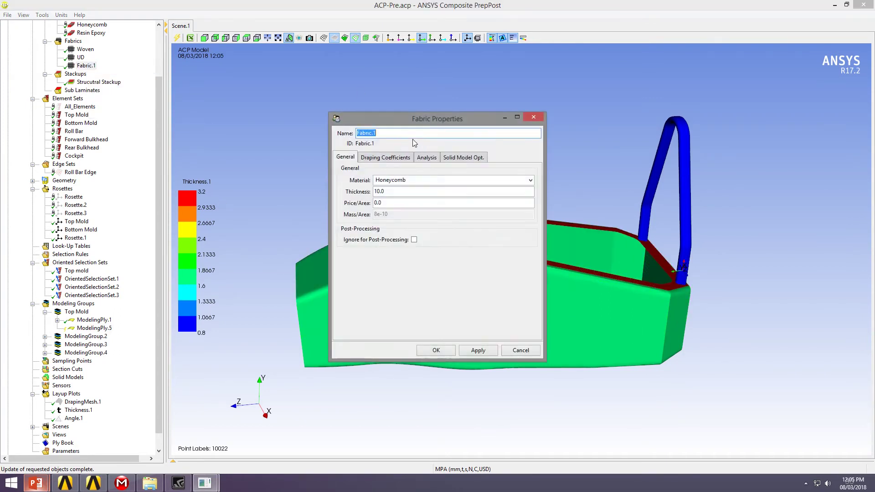
{"action": "type", "text": "Core"}
{"action": "left_click", "coordinate": [474, 350]}
{"action": "left_click", "coordinate": [442, 350]}
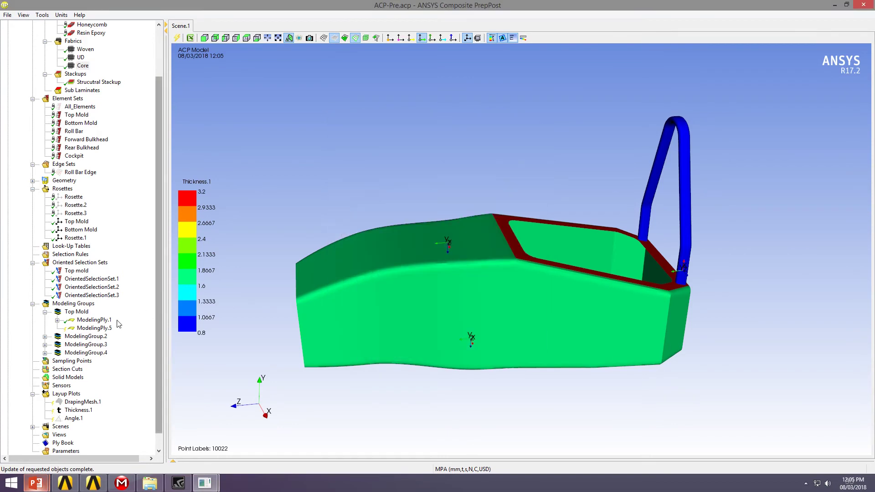
Step: Reopen the properties of ModelingPly.5 in the Top Mold group and apply it with Core as the ply material
{"action": "left_click", "coordinate": [104, 329]}
{"action": "double_click", "coordinate": [104, 329]}
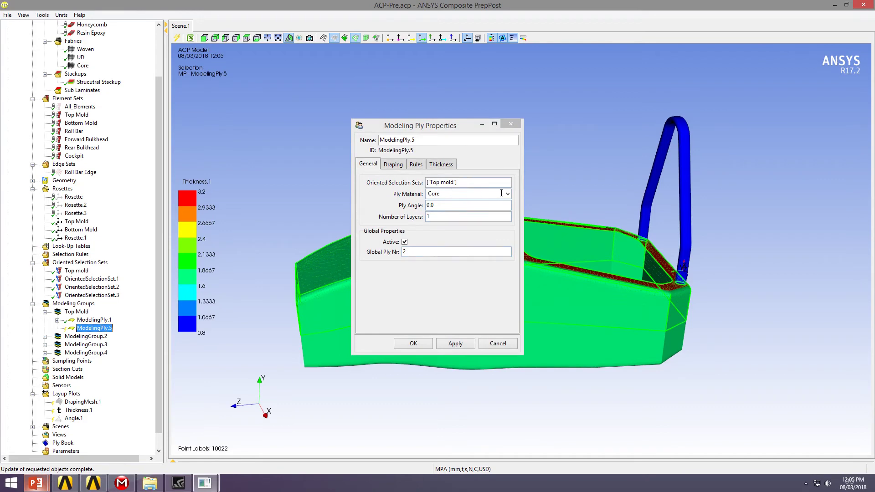
{"action": "left_click_drag", "start_coordinate": [452, 129], "coordinate": [641, 133]}
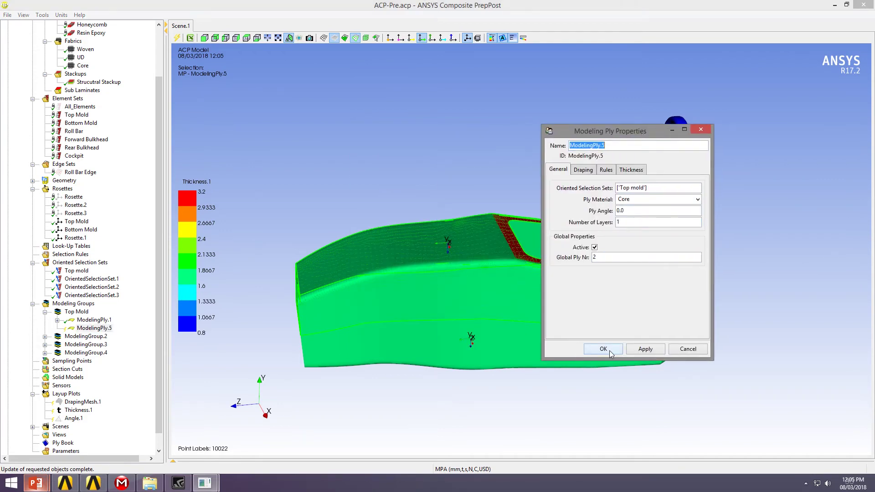
{"action": "left_click", "coordinate": [649, 350]}
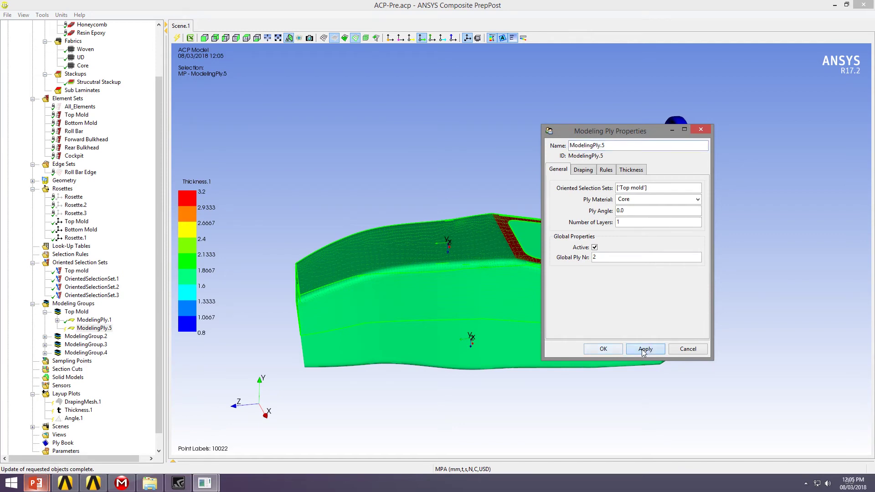
{"action": "left_click", "coordinate": [604, 350]}
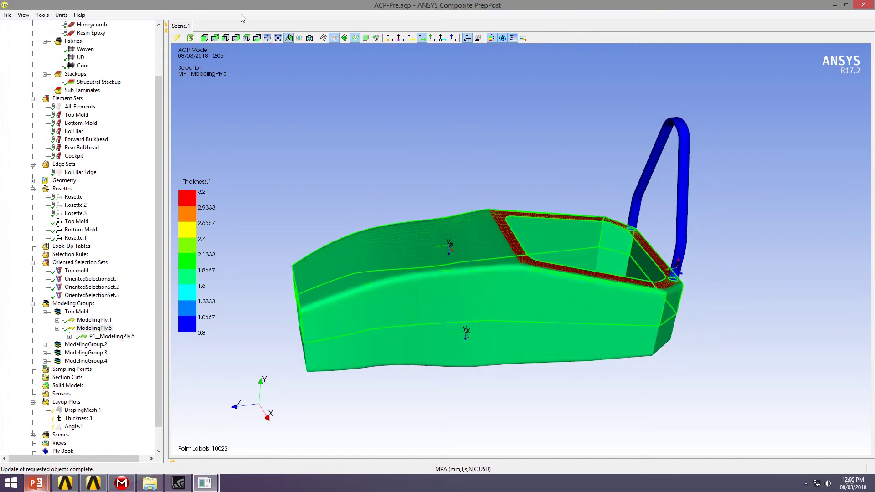
Step: Update the model and examine the thickness plot around the top mold with its core ply
{"action": "left_click", "coordinate": [177, 38]}
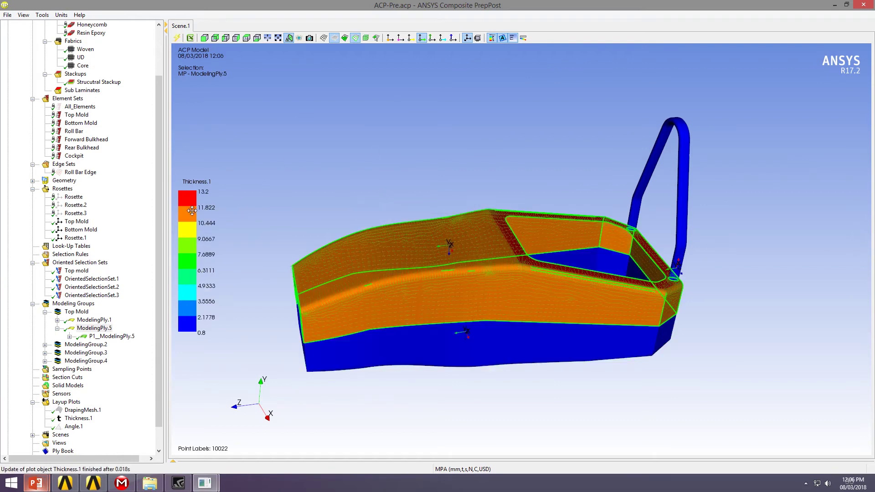
{"action": "middle_click_drag", "start_coordinate": [451, 291], "coordinate": [417, 280]}
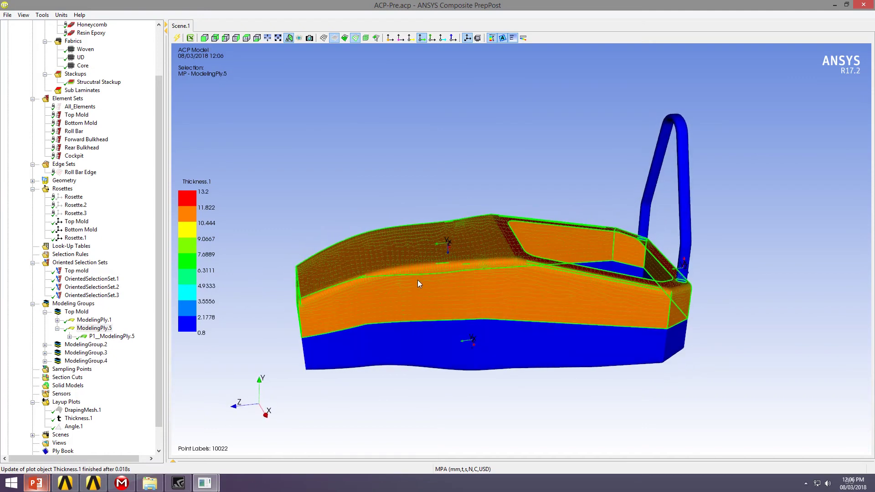
{"action": "middle_click_drag", "start_coordinate": [353, 291], "coordinate": [381, 288]}
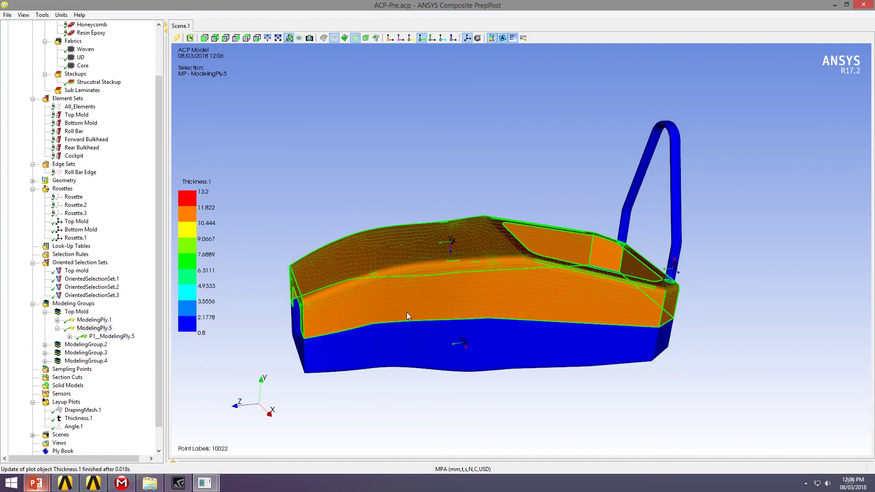
Step: Create a ply after ModelingPly.5 using the Top mold oriented selection set, Strucutral Stackup as material and 2 layers
{"action": "double_click", "coordinate": [82, 327]}
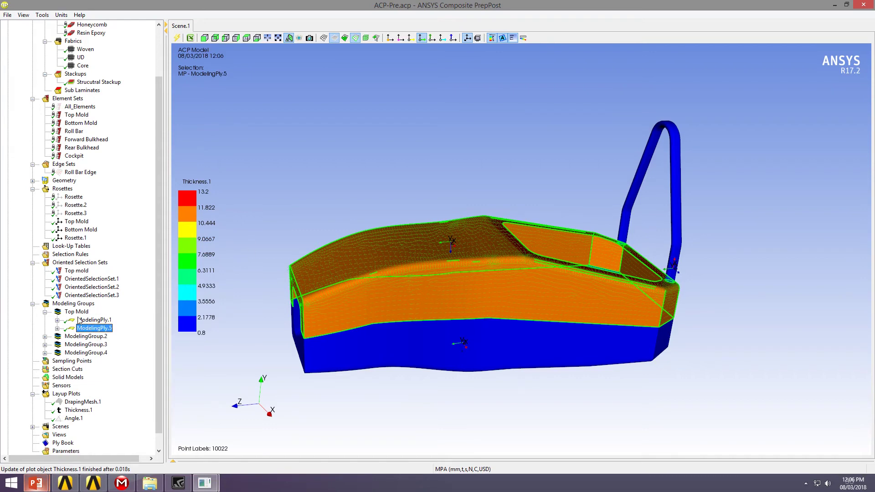
{"action": "right_click", "coordinate": [89, 332]}
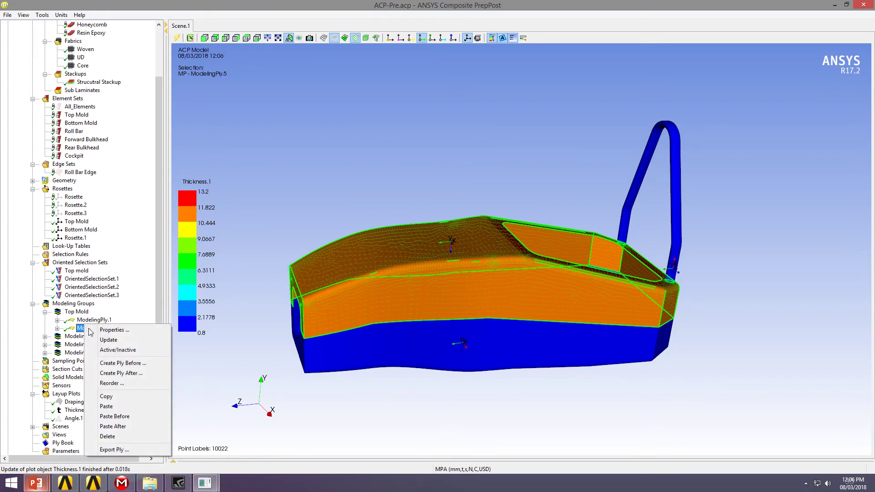
{"action": "left_click", "coordinate": [130, 373]}
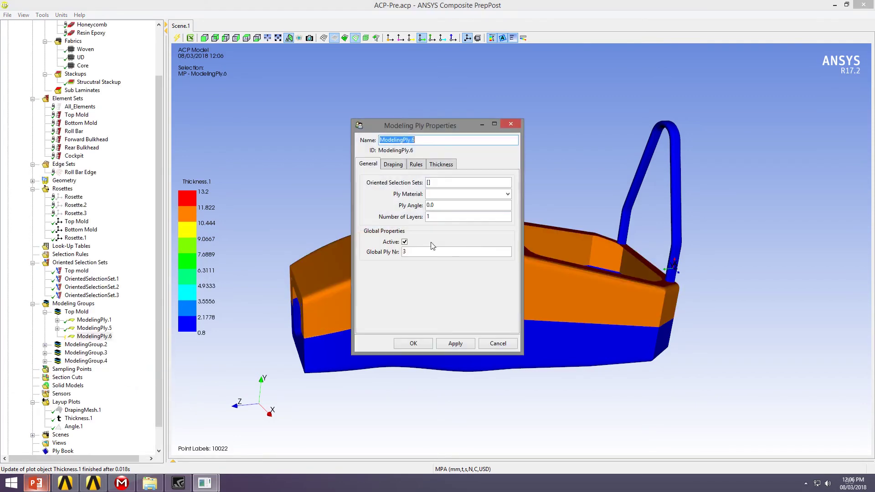
{"action": "left_click", "coordinate": [439, 183]}
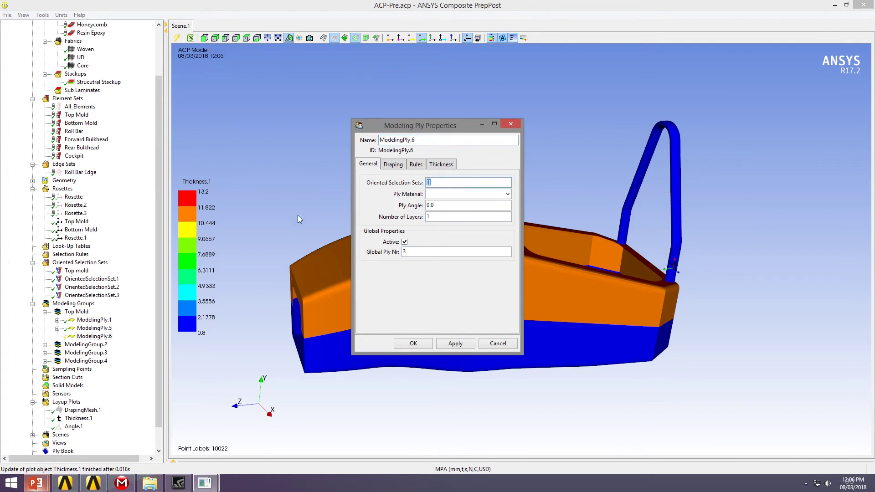
{"action": "left_click", "coordinate": [80, 271]}
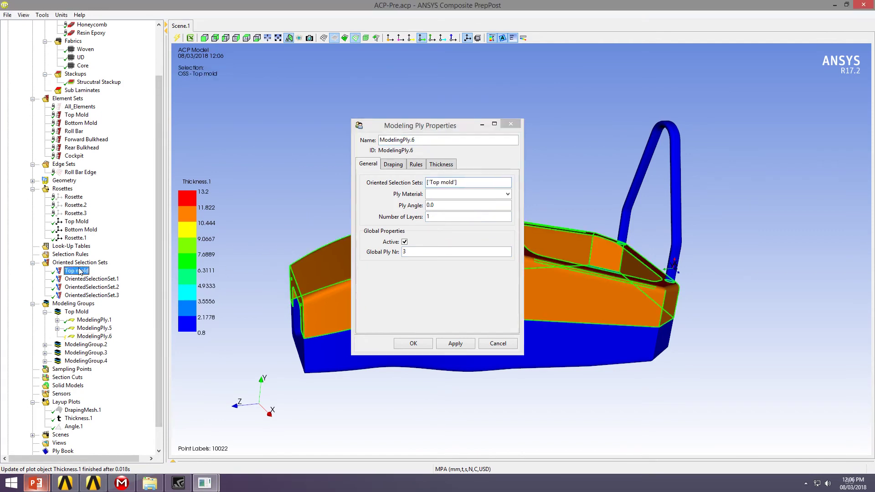
{"action": "left_click", "coordinate": [508, 194]}
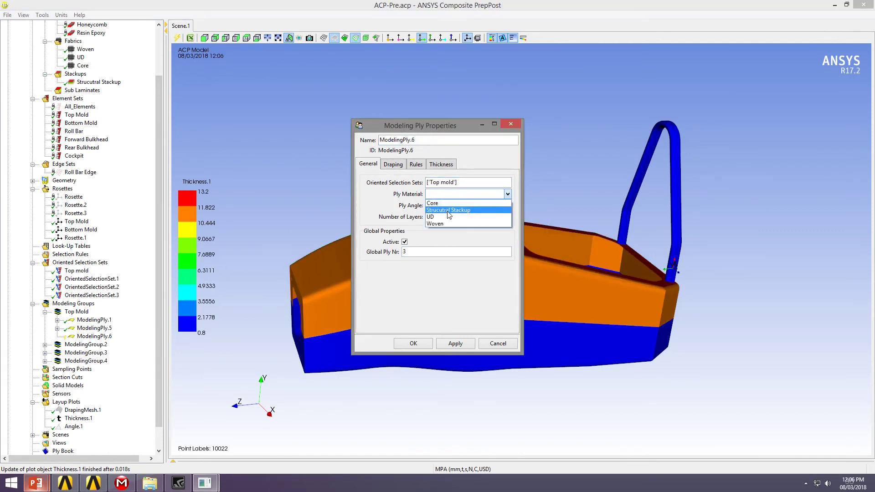
{"action": "left_click", "coordinate": [447, 212]}
{"action": "left_click_drag", "start_coordinate": [445, 216], "coordinate": [337, 209]}
{"action": "type", "text": "2"}
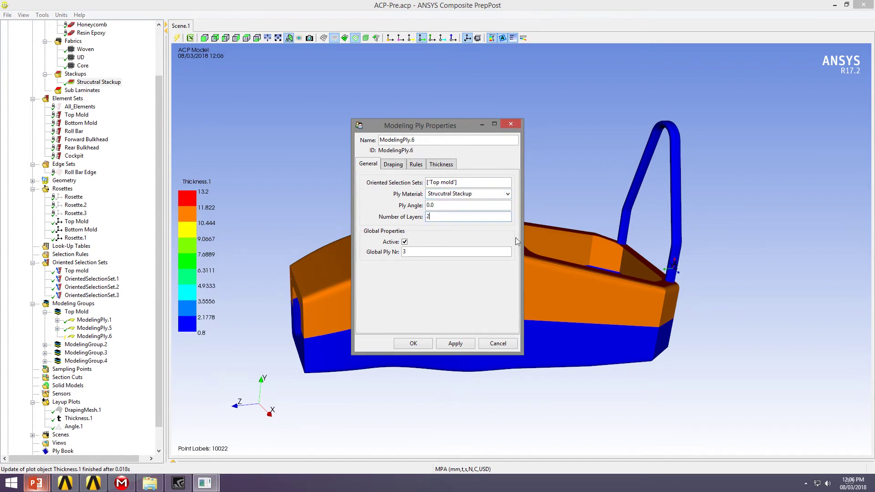
{"action": "left_click", "coordinate": [454, 344]}
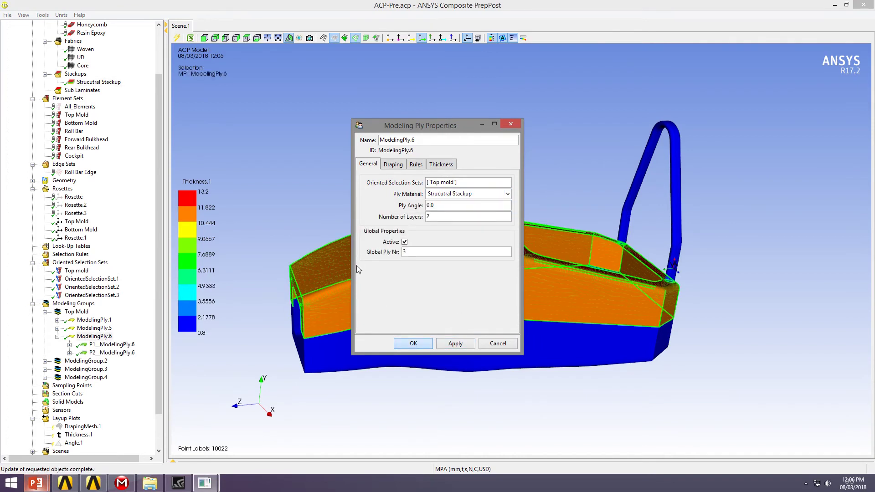
{"action": "left_click", "coordinate": [413, 344]}
Step: Update the model and inspect the thickness of the top mold's completed sandwich layup from the side and front
{"action": "left_click", "coordinate": [175, 39]}
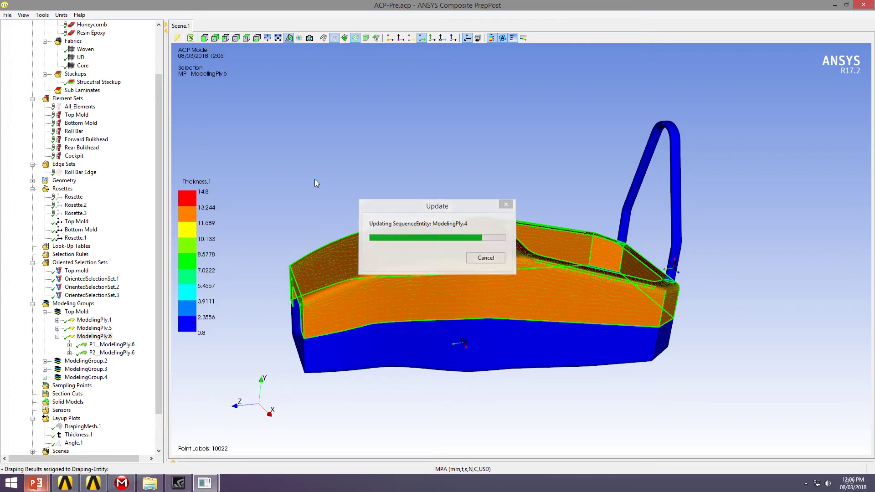
{"action": "middle_click_drag", "start_coordinate": [472, 360], "coordinate": [388, 344]}
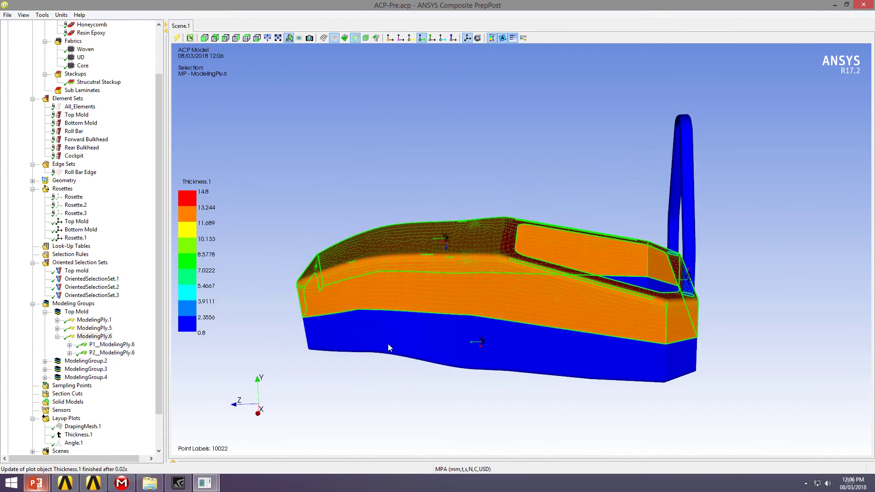
{"action": "scroll", "coordinate": [439, 301], "scroll_direction": "up", "scroll_amount": 1}
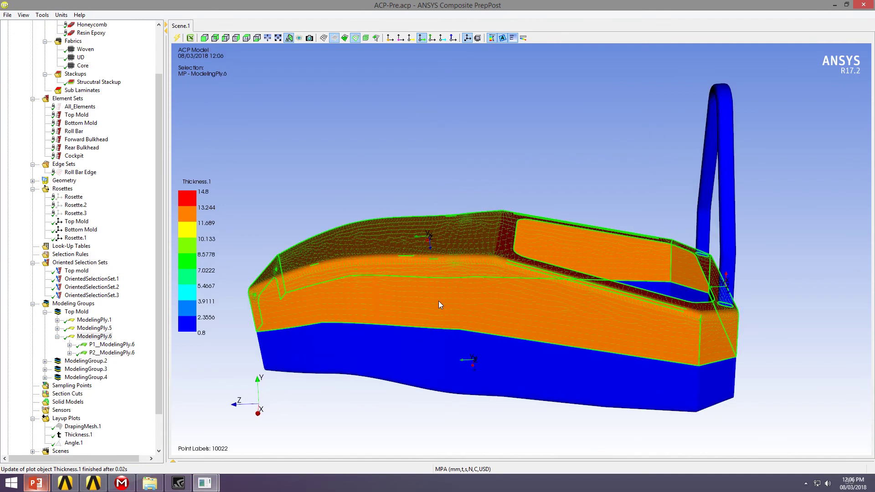
{"action": "middle_click_drag", "start_coordinate": [444, 283], "coordinate": [621, 260]}
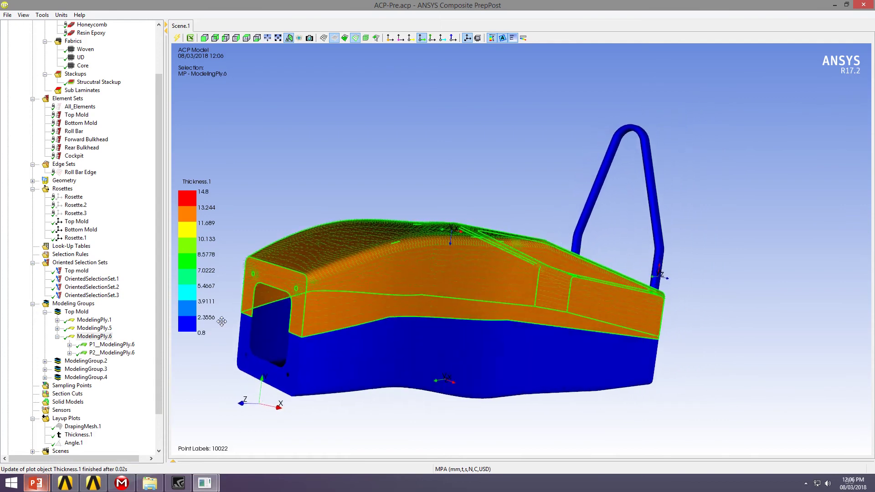
Step: Add a single-layer Core ply to ModelingGroup.2 using OrientedSelectionSet.1 for the bottom mold
{"action": "left_click", "coordinate": [45, 361]}
{"action": "left_click", "coordinate": [57, 369]}
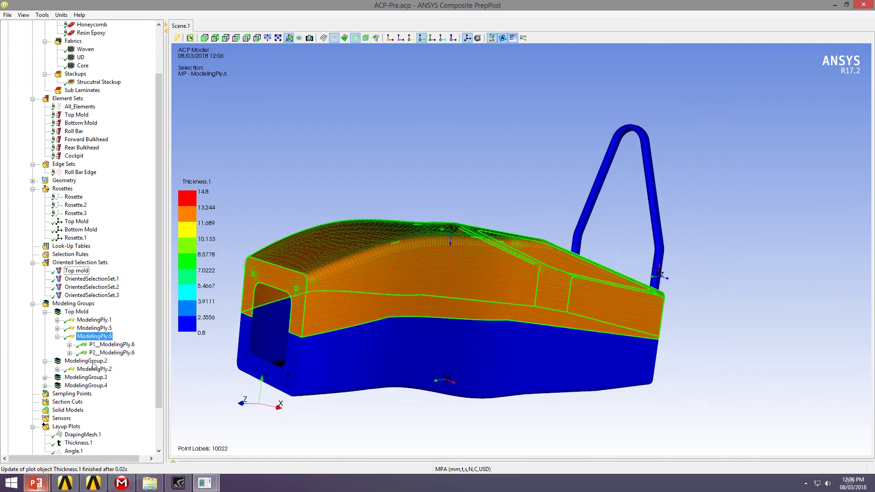
{"action": "right_click", "coordinate": [93, 363]}
{"action": "left_click", "coordinate": [167, 374]}
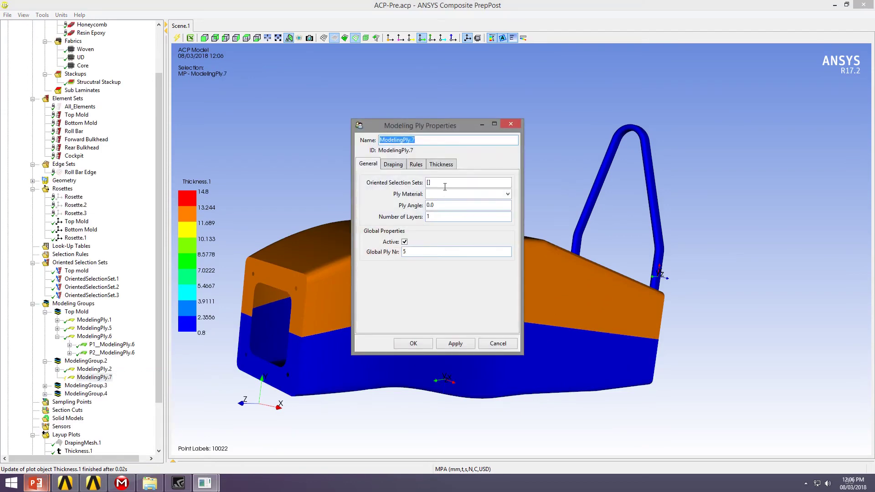
{"action": "left_click", "coordinate": [445, 183]}
{"action": "left_click", "coordinate": [89, 279]}
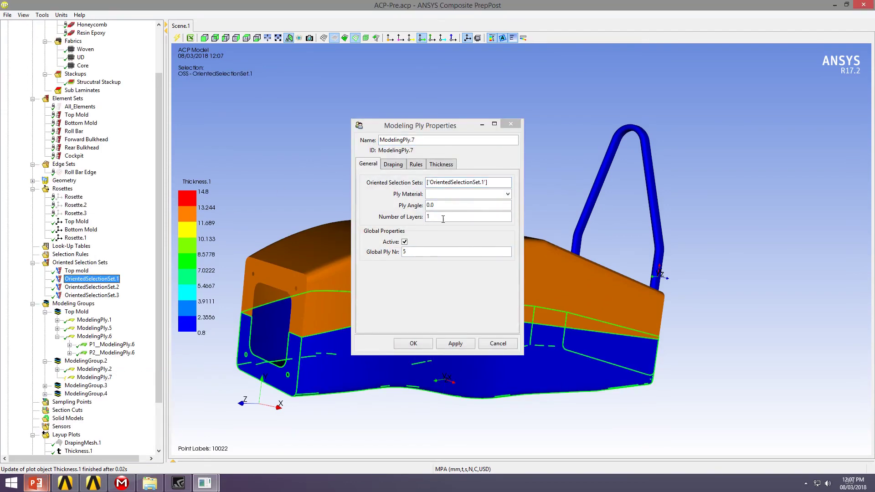
{"action": "left_click", "coordinate": [509, 194]}
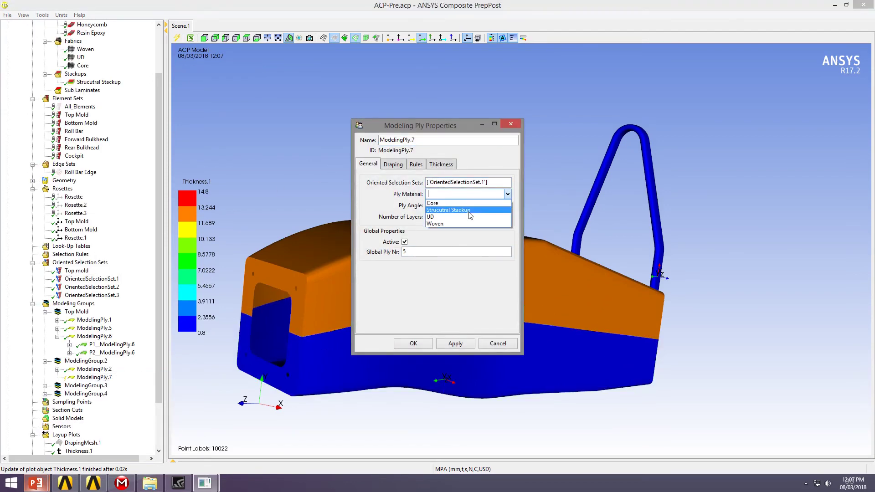
{"action": "left_click", "coordinate": [439, 208]}
{"action": "left_click", "coordinate": [455, 344]}
{"action": "left_click", "coordinate": [413, 344]}
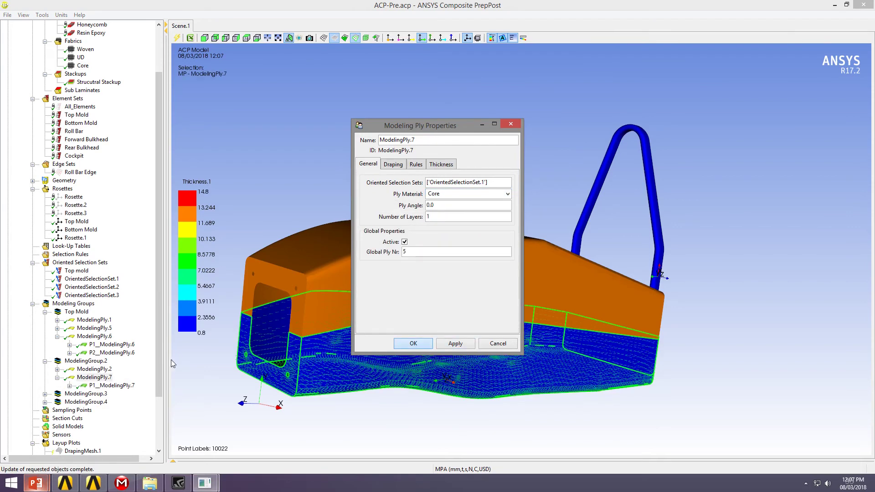
Step: Create a ply after ModelingPly.7 using OrientedSelectionSet.1, with Strucutral Stackup as material and 2 layers
{"action": "right_click", "coordinate": [90, 379]}
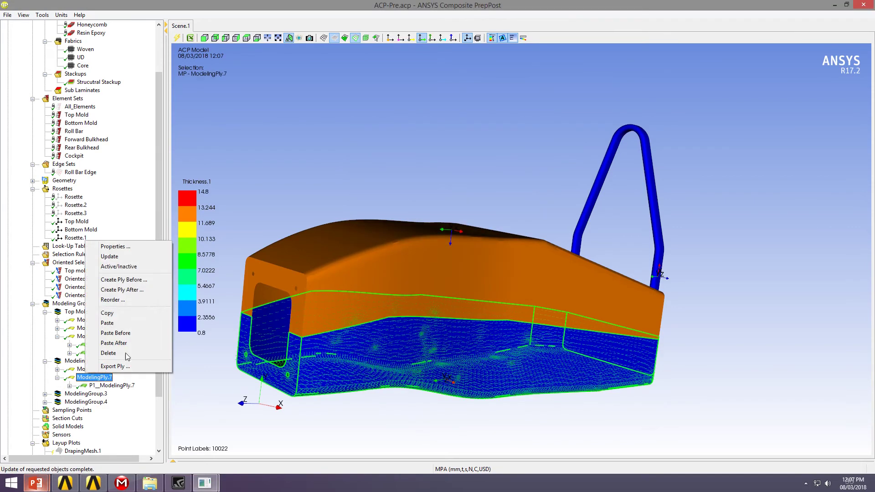
{"action": "left_click", "coordinate": [132, 291]}
{"action": "left_click", "coordinate": [468, 182]}
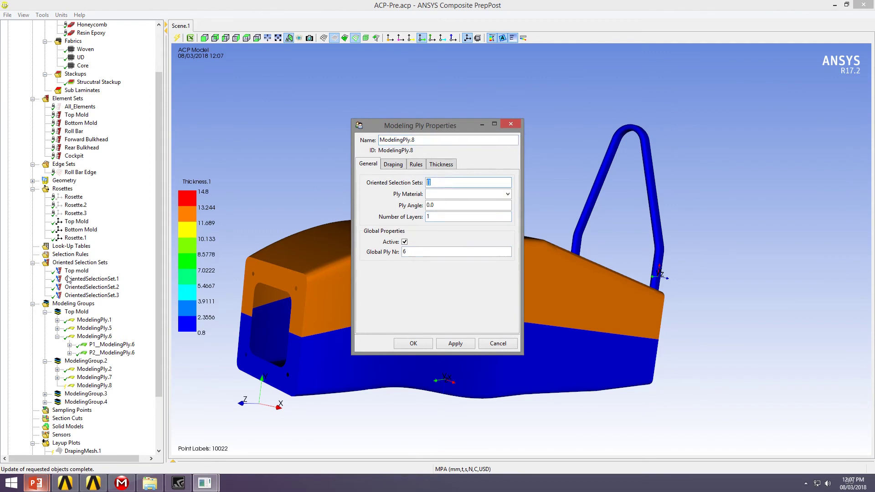
{"action": "left_click", "coordinate": [107, 279]}
{"action": "left_click", "coordinate": [507, 194]}
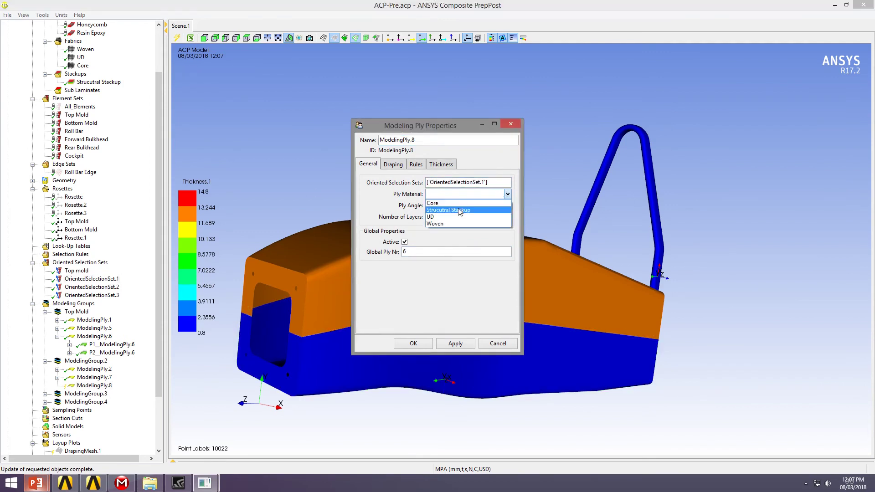
{"action": "left_click", "coordinate": [441, 210]}
{"action": "left_click_drag", "start_coordinate": [435, 217], "coordinate": [360, 211]}
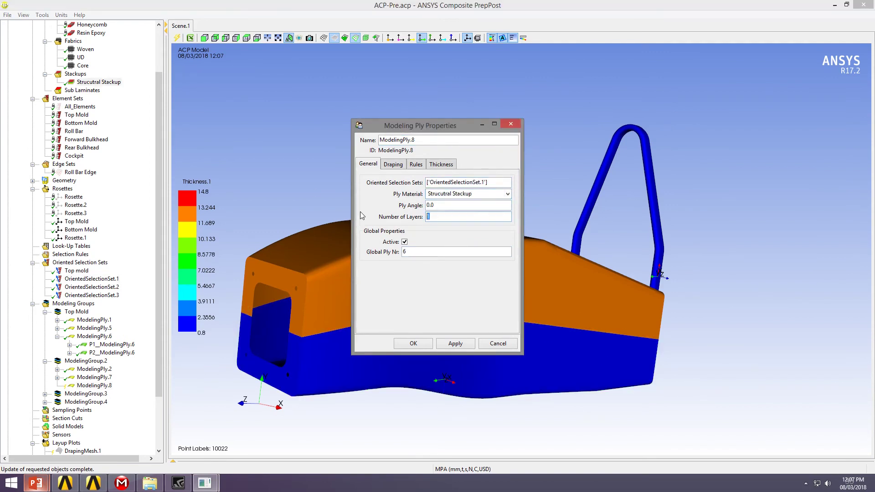
{"action": "type", "text": "2"}
{"action": "left_click", "coordinate": [456, 345]}
{"action": "left_click", "coordinate": [414, 343]}
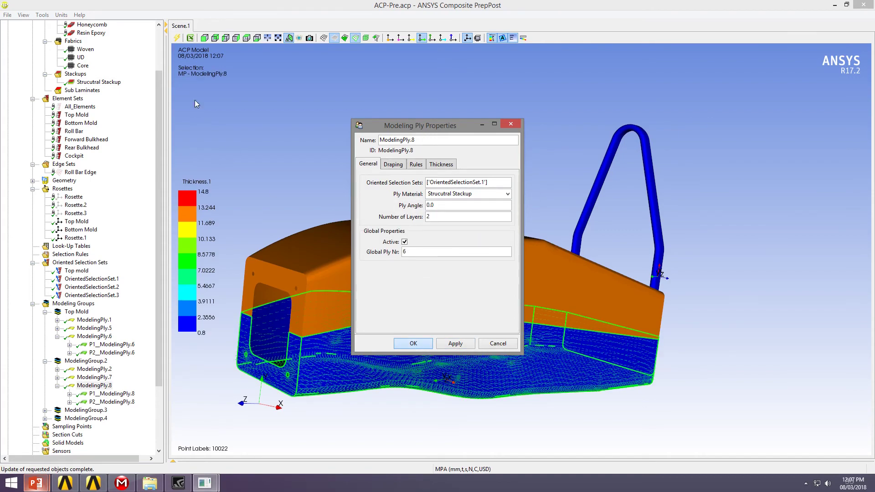
Step: Update the model and check the thickness plot over the whole chassis body
{"action": "left_click", "coordinate": [178, 39]}
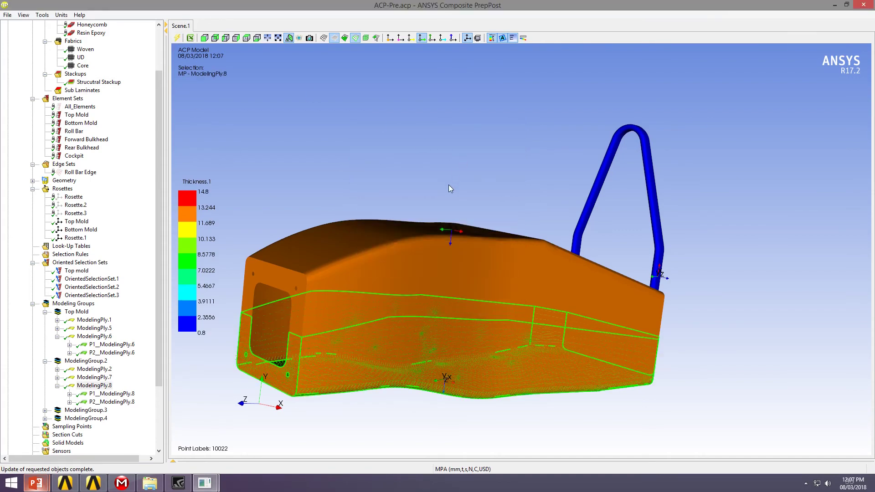
{"action": "middle_click_drag", "start_coordinate": [429, 200], "coordinate": [369, 223]}
{"action": "scroll", "coordinate": [370, 226], "scroll_direction": "down", "scroll_amount": 3}
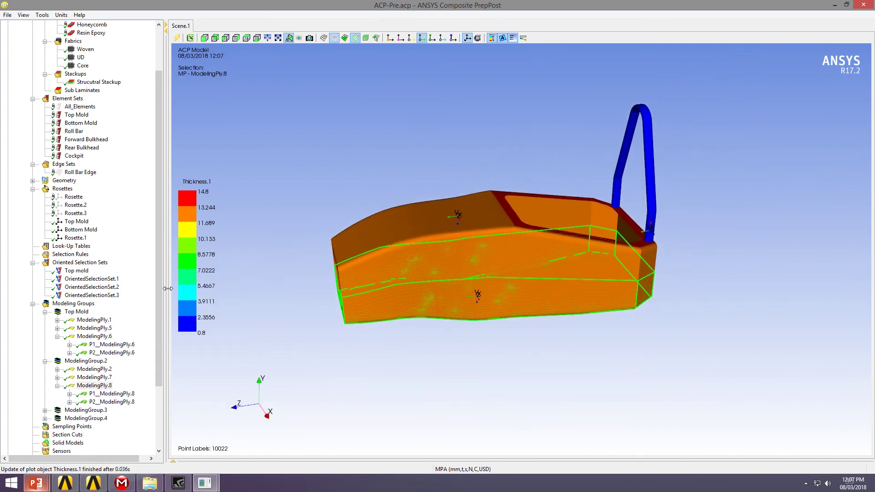
{"action": "left_click_drag", "start_coordinate": [161, 287], "coordinate": [153, 358]}
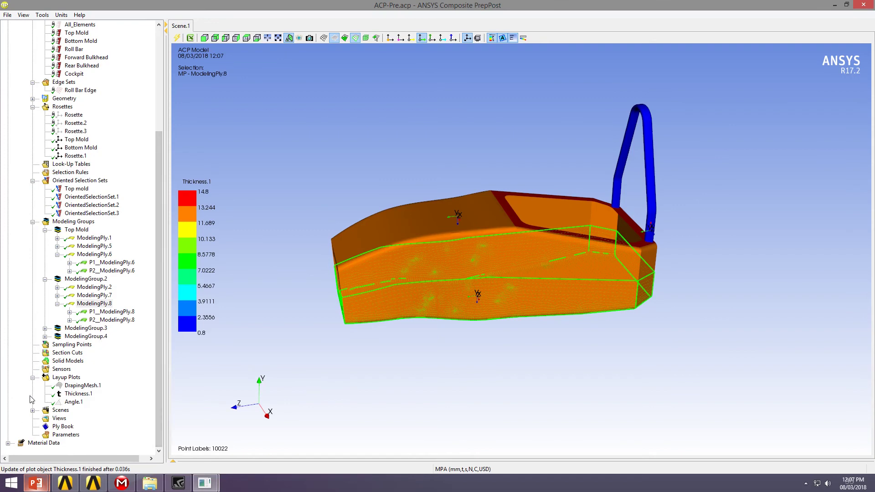
Step: Create a section cut on the chassis with the interactive plane turned off and the plane normal set to 1,0,0
{"action": "left_click", "coordinate": [33, 378]}
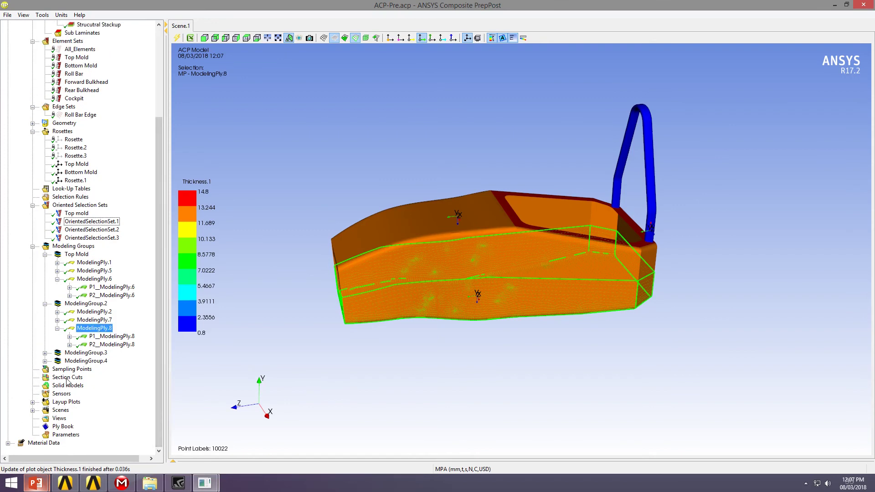
{"action": "right_click", "coordinate": [67, 378]}
{"action": "left_click", "coordinate": [128, 381]}
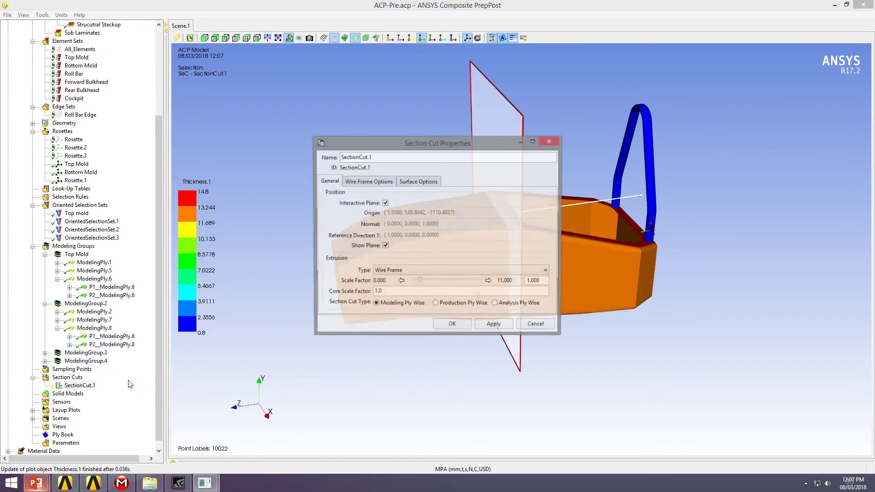
{"action": "left_click_drag", "start_coordinate": [445, 154], "coordinate": [693, 204]}
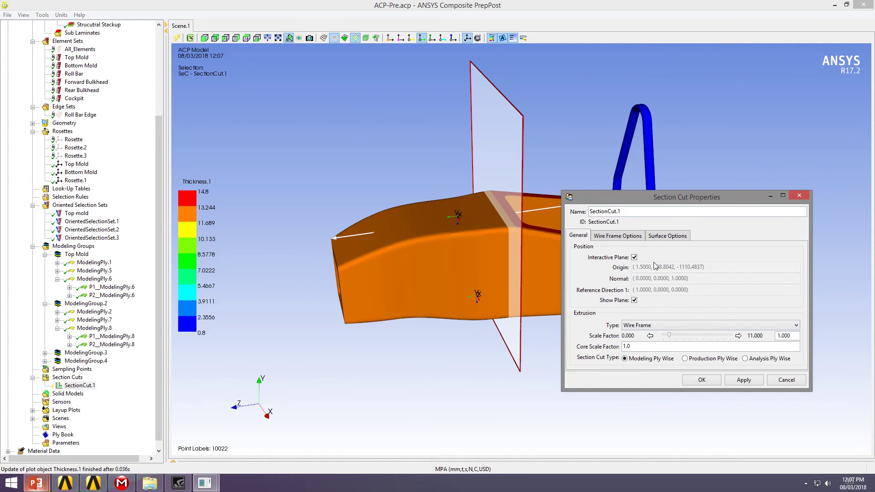
{"action": "left_click", "coordinate": [634, 258]}
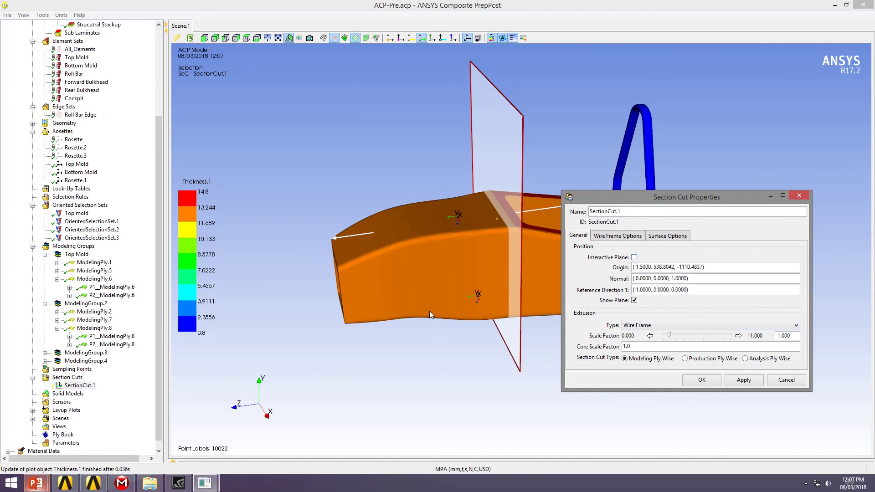
{"action": "left_click", "coordinate": [338, 239]}
{"action": "middle_click_drag", "start_coordinate": [339, 244], "coordinate": [572, 173]}
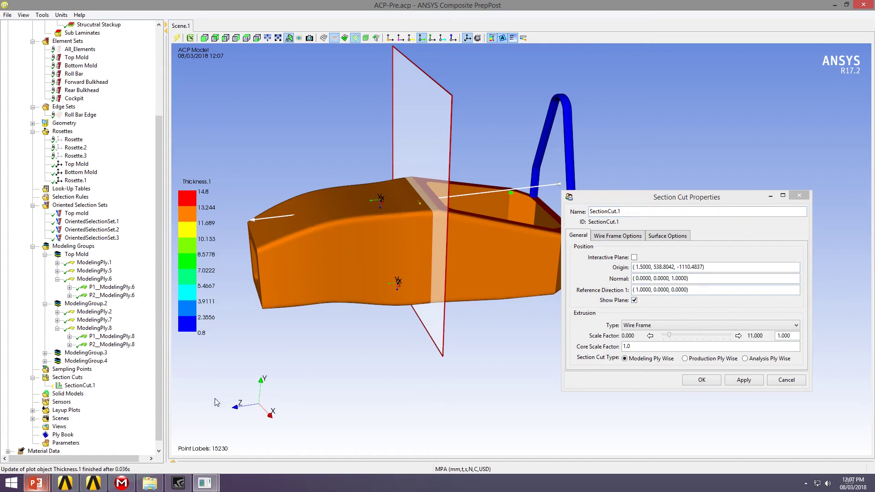
{"action": "left_click", "coordinate": [717, 266]}
{"action": "key", "text": "Tab"}
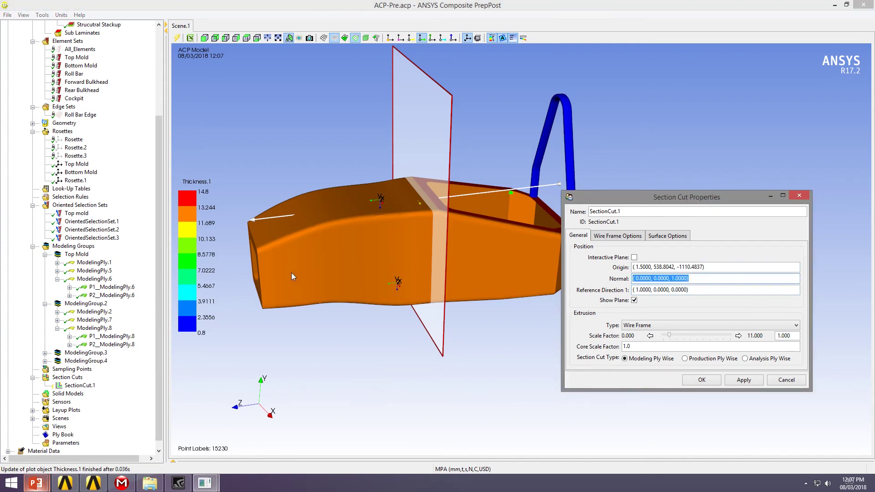
{"action": "type", "text": "1,0,0"}
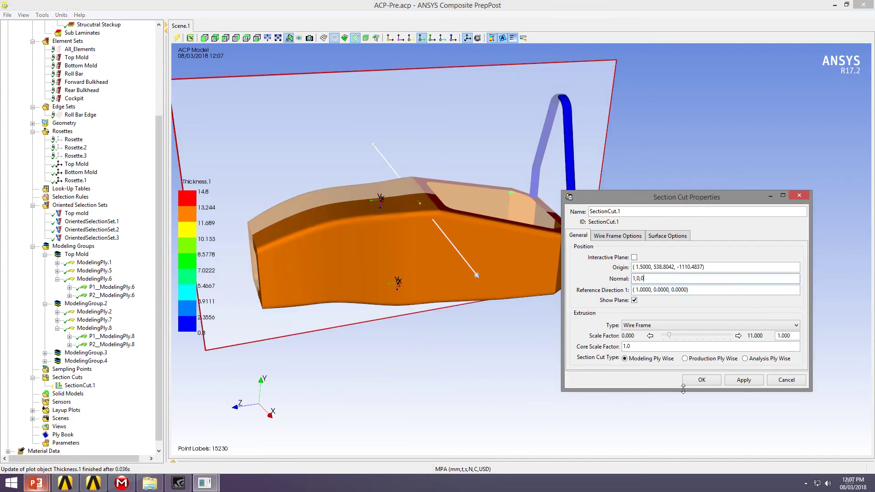
Step: Set the wire frame section cut's scale factor to 3 and generate the cut
{"action": "left_click_drag", "start_coordinate": [798, 337], "coordinate": [727, 337]}
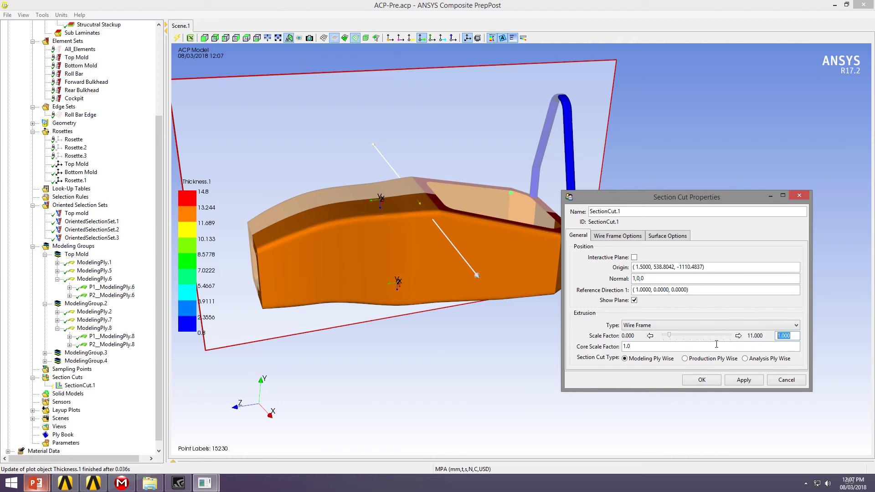
{"action": "type", "text": "3"}
{"action": "left_click", "coordinate": [743, 379]}
{"action": "left_click", "coordinate": [702, 380]}
Step: Hide the Top Mold element set and examine the ply and core layers along the section cut up close
{"action": "middle_click_drag", "start_coordinate": [359, 382], "coordinate": [360, 350]}
{"action": "scroll", "coordinate": [434, 220], "scroll_direction": "up", "scroll_amount": 2}
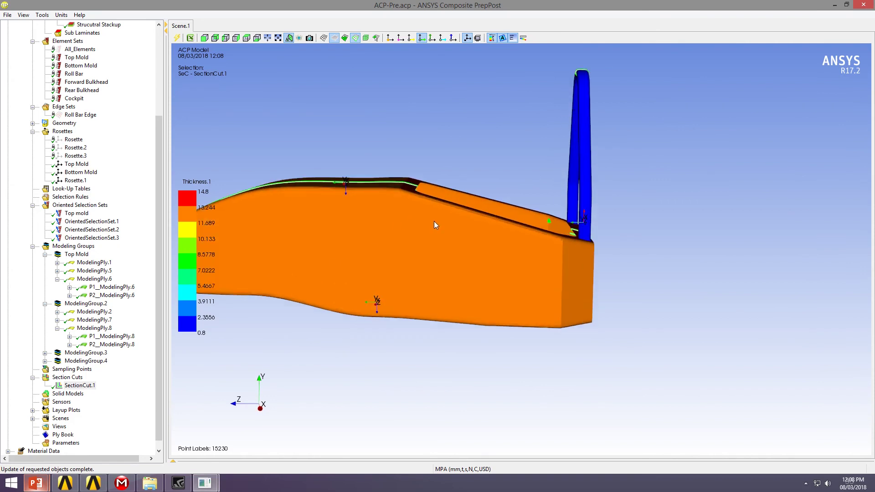
{"action": "right_click", "coordinate": [70, 55]}
{"action": "left_click", "coordinate": [94, 83]}
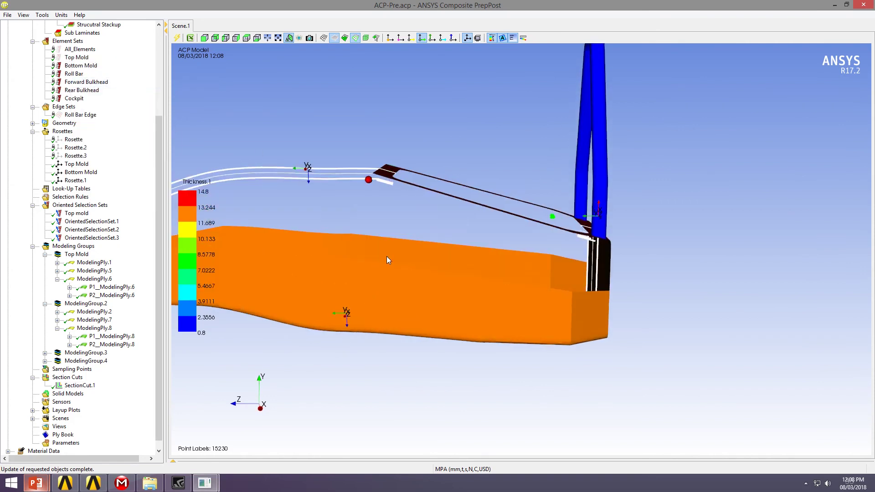
{"action": "middle_click_drag", "start_coordinate": [387, 256], "coordinate": [537, 162]}
{"action": "scroll", "coordinate": [537, 162], "scroll_direction": "up", "scroll_amount": 6}
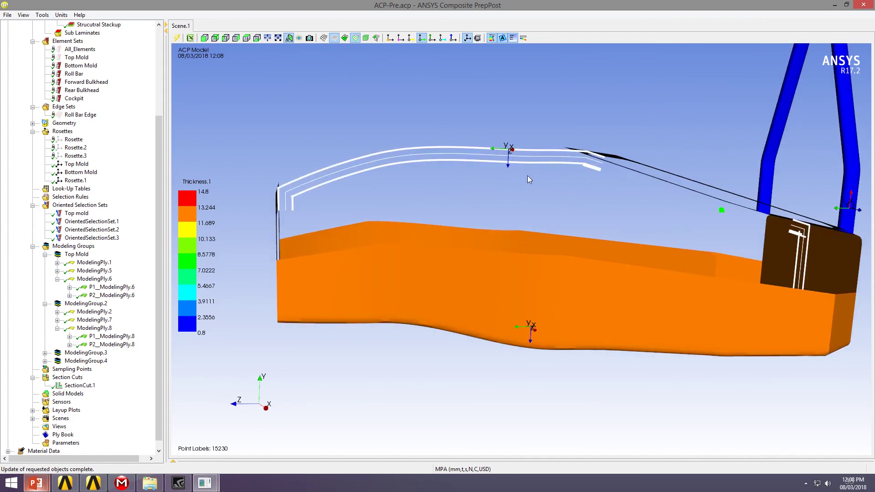
{"action": "middle_click_drag", "start_coordinate": [426, 179], "coordinate": [457, 234]}
{"action": "scroll", "coordinate": [517, 205], "scroll_direction": "up", "scroll_amount": 4}
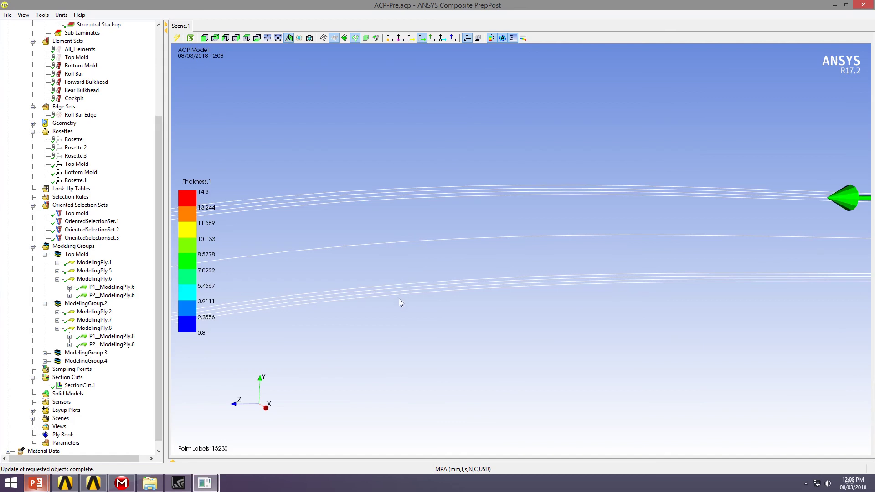
{"action": "scroll", "coordinate": [434, 225], "scroll_direction": "down", "scroll_amount": 5}
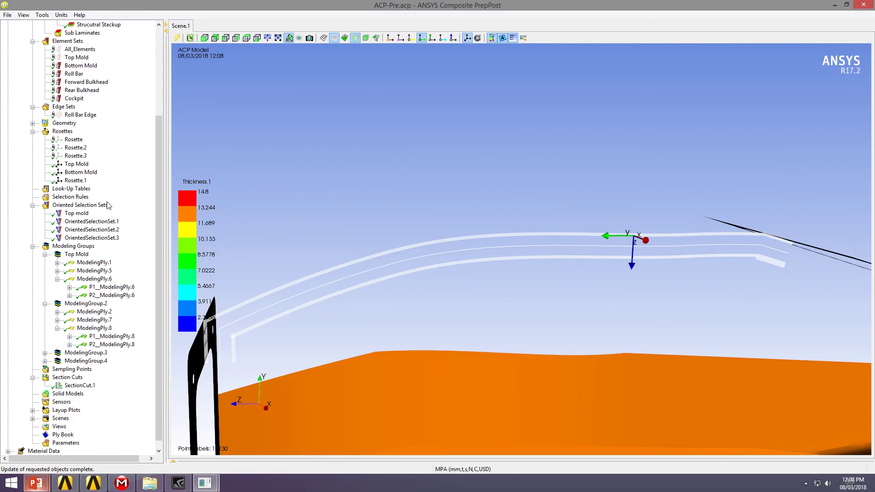
Step: Show the Top Mold element set again and bring the whole chassis into view
{"action": "right_click", "coordinate": [76, 57]}
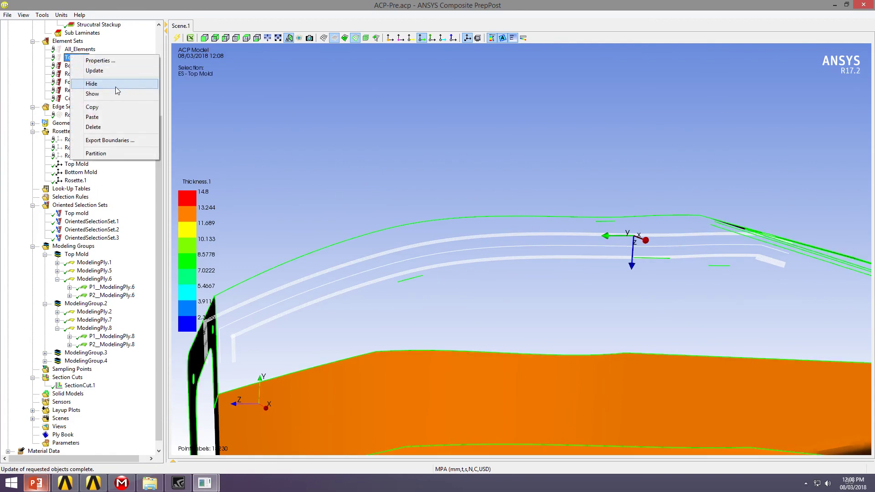
{"action": "left_click", "coordinate": [109, 93]}
{"action": "scroll", "coordinate": [498, 225], "scroll_direction": "down", "scroll_amount": 6}
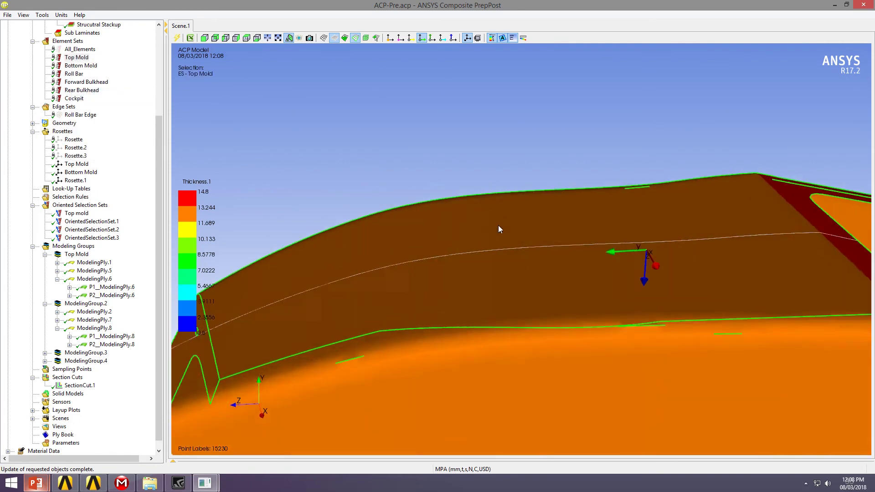
{"action": "middle_click_drag", "start_coordinate": [579, 301], "coordinate": [455, 240]}
{"action": "left_click_drag", "start_coordinate": [455, 240], "coordinate": [619, 279]}
Step: Create a Sensor By Area on the All_Elements set and calculate its area, weight and center of gravity
{"action": "left_click_drag", "start_coordinate": [160, 333], "coordinate": [159, 376]}
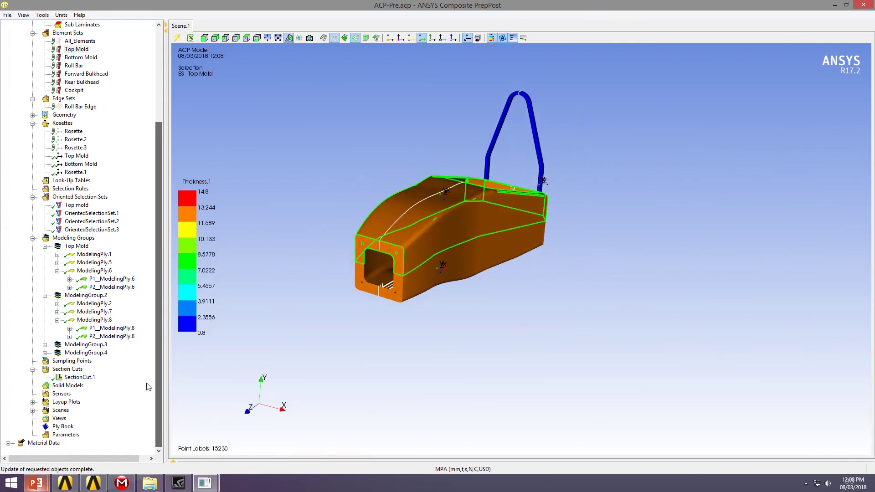
{"action": "right_click", "coordinate": [60, 395]}
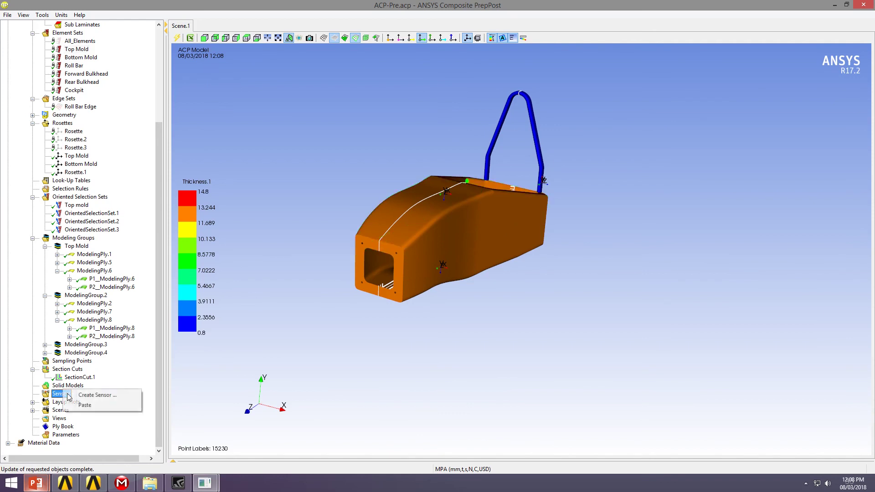
{"action": "left_click", "coordinate": [118, 395]}
{"action": "left_click_drag", "start_coordinate": [448, 154], "coordinate": [680, 154]}
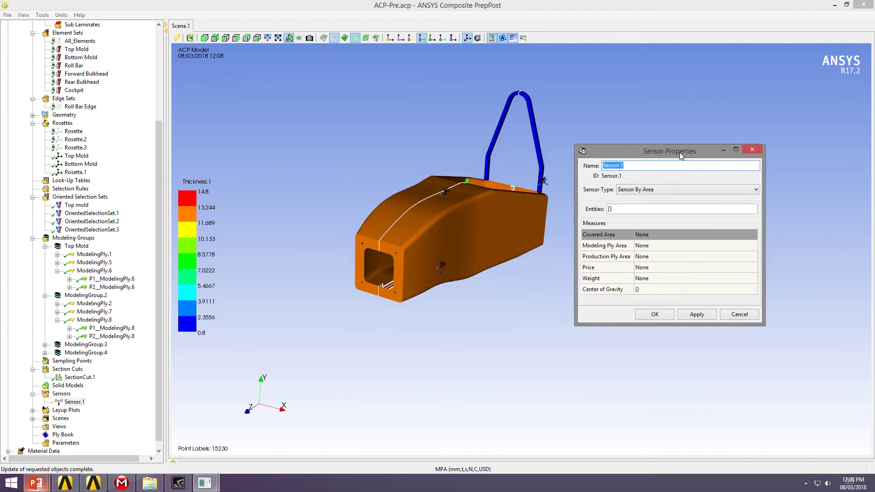
{"action": "left_click", "coordinate": [634, 208]}
{"action": "mouse_move", "coordinate": [491, 274]}
{"action": "left_mouse_down"}
{"action": "mouse_move", "coordinate": [360, 249]}
{"action": "mouse_move", "coordinate": [416, 271]}
{"action": "mouse_move", "coordinate": [473, 275]}
{"action": "left_mouse_up"}
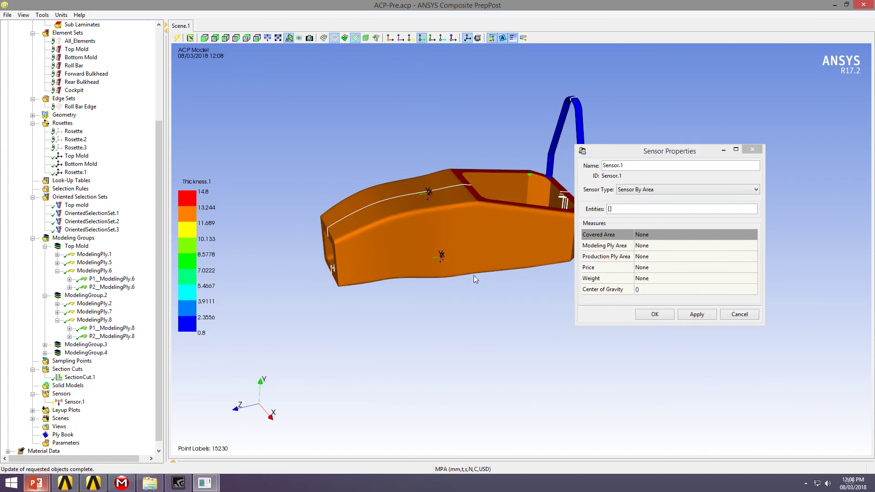
{"action": "left_click", "coordinate": [612, 208]}
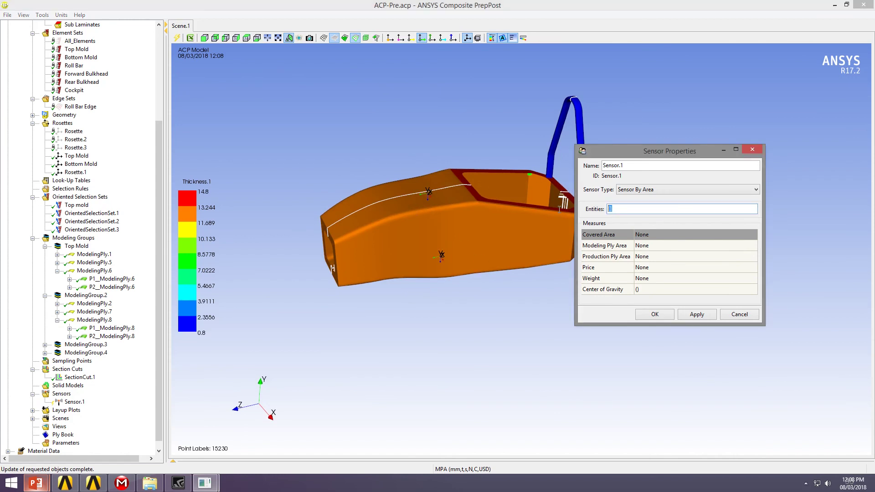
{"action": "left_click", "coordinate": [82, 41]}
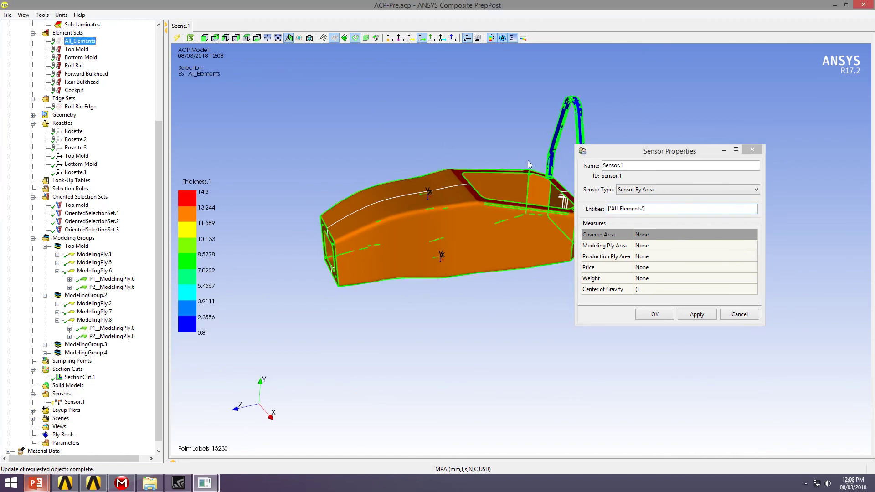
{"action": "left_click", "coordinate": [695, 314]}
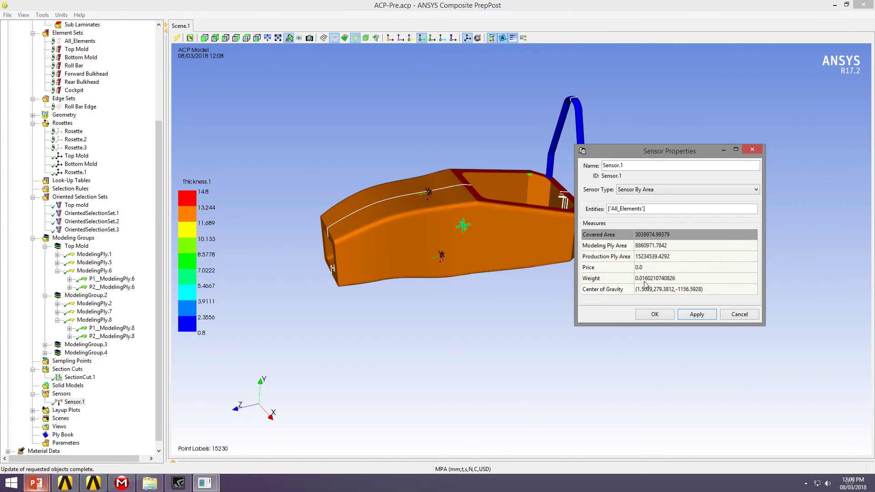
{"action": "left_click", "coordinate": [655, 314]}
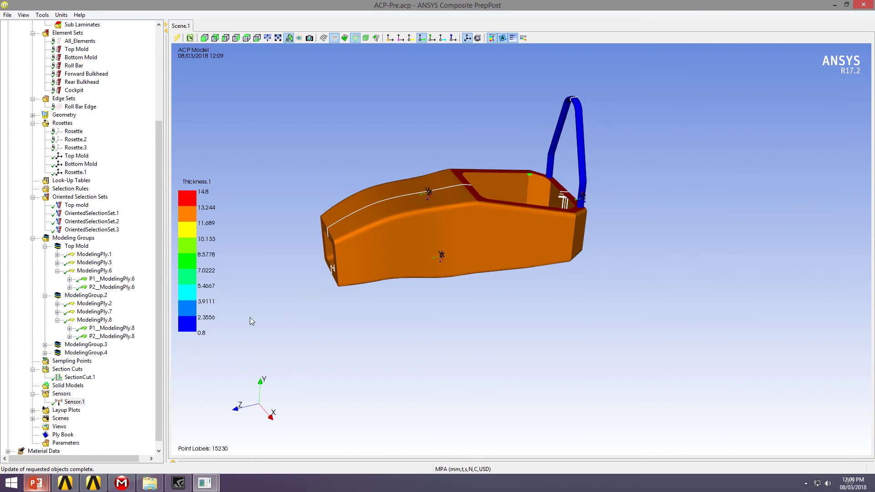
{"action": "left_click_drag", "start_coordinate": [157, 324], "coordinate": [150, 361]}
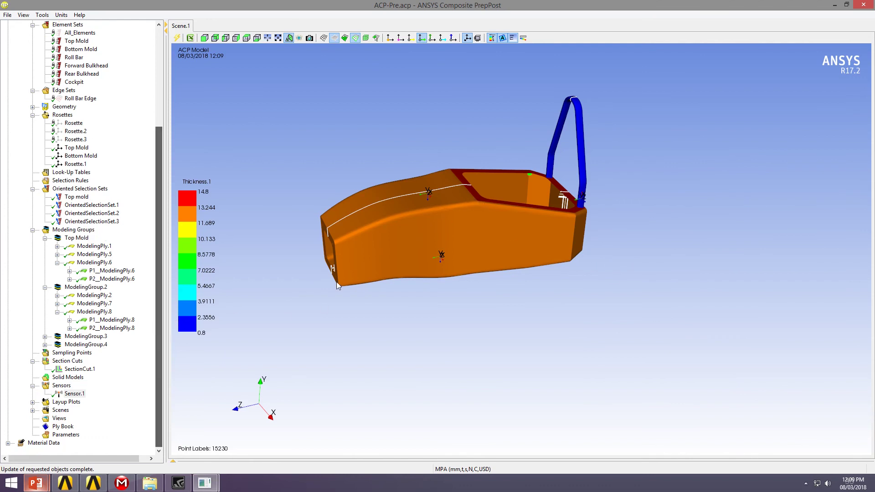
{"action": "middle_click_drag", "start_coordinate": [541, 287], "coordinate": [560, 305]}
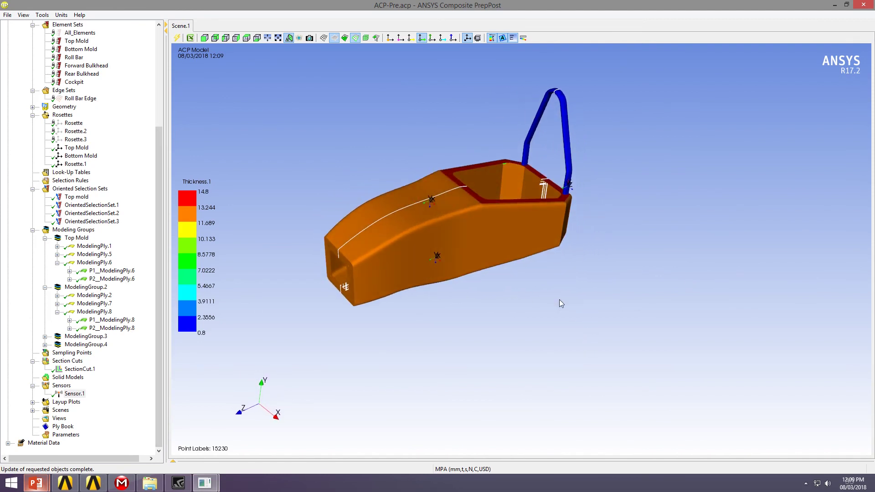